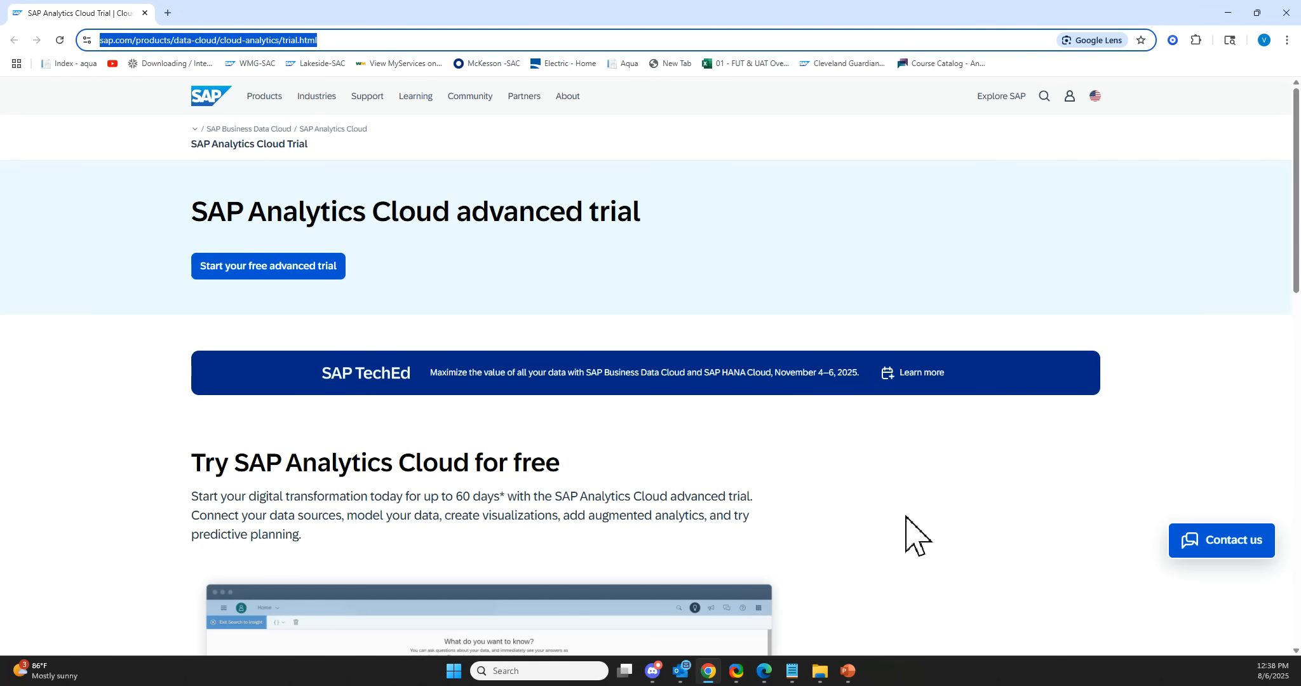
Scroll through the SAP Analytics Cloud advanced trial page to review its details.
scroll(958, 468, "down", 5)
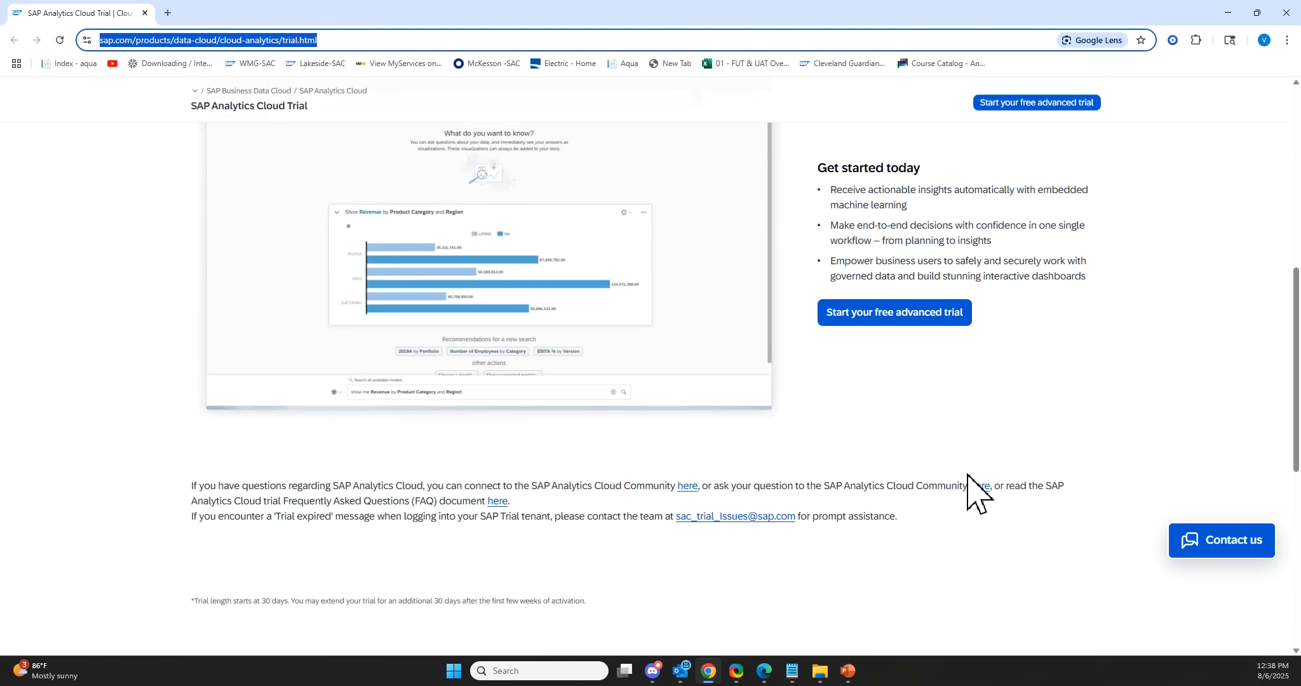
scroll(965, 486, "down", 5)
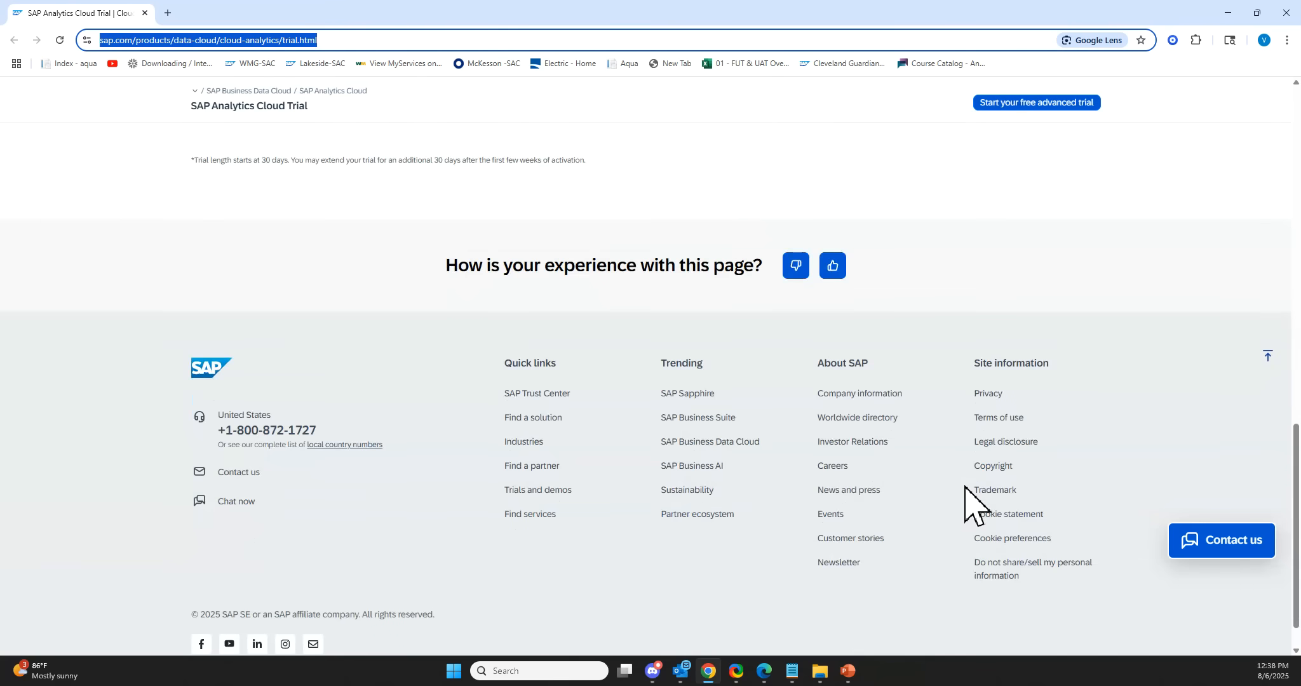
scroll(971, 499, "up", 10)
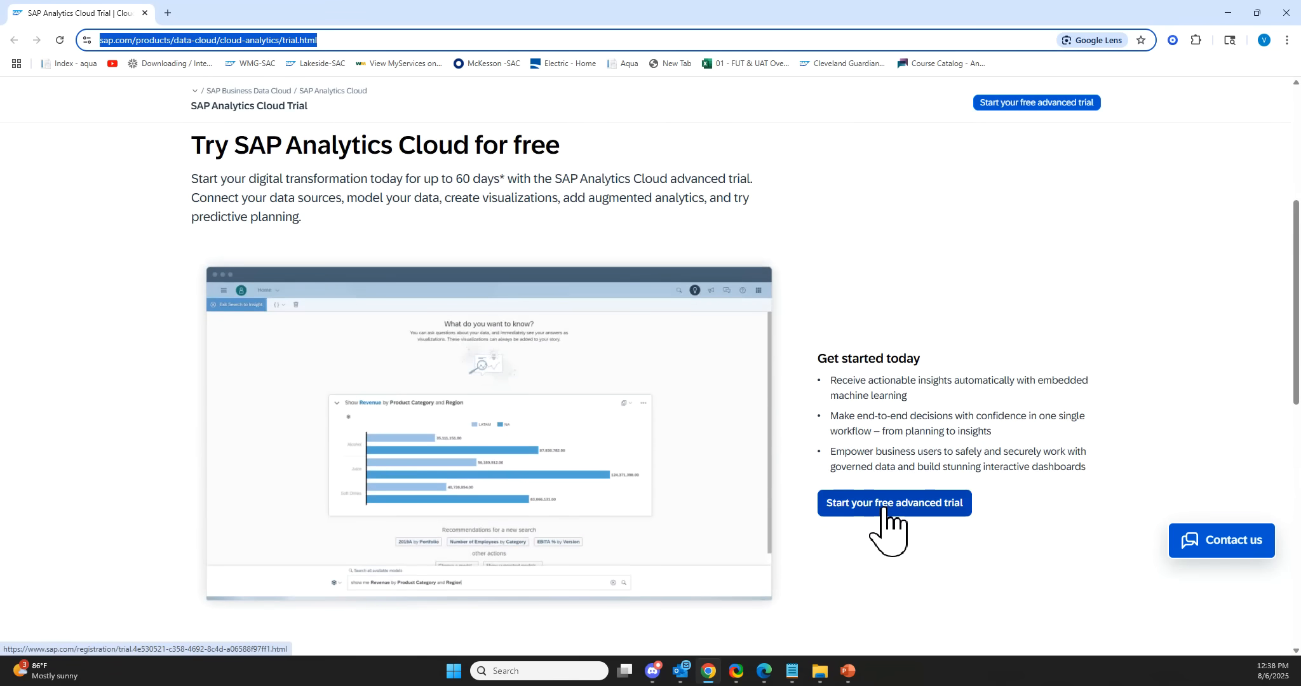
Start the free advanced trial sign-up and select the business e-mail field.
left_click(886, 505)
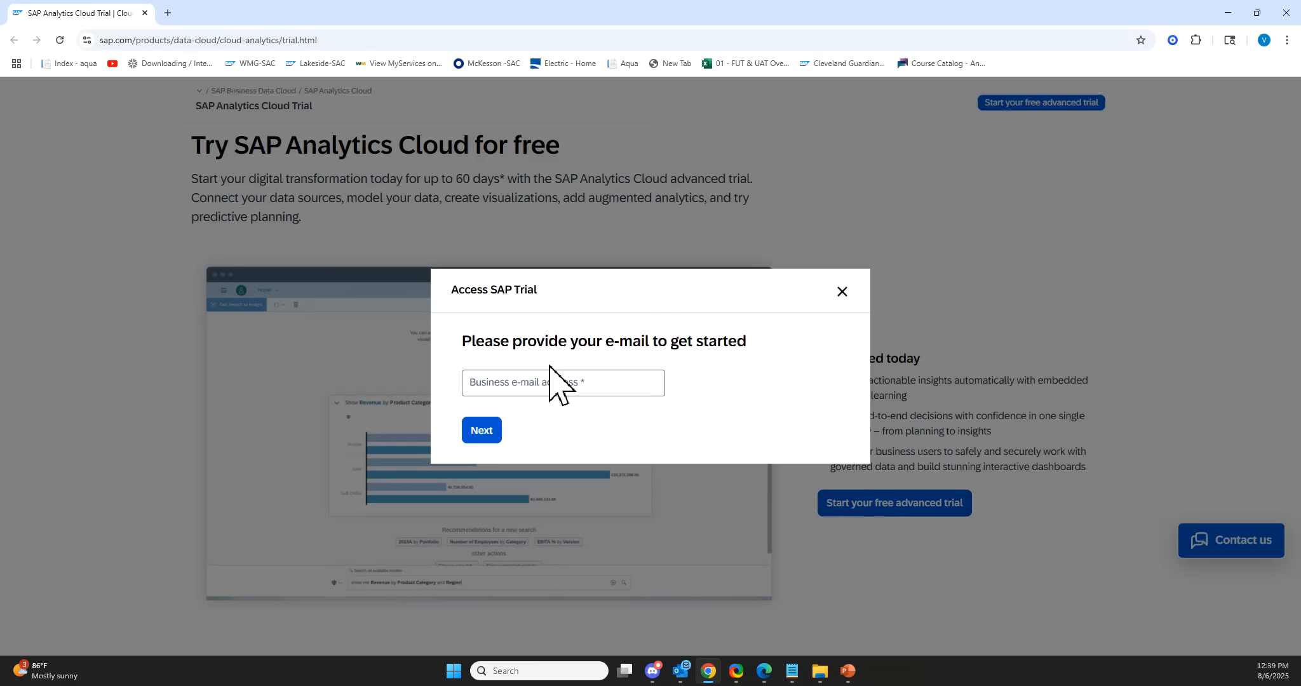
left_click(550, 389)
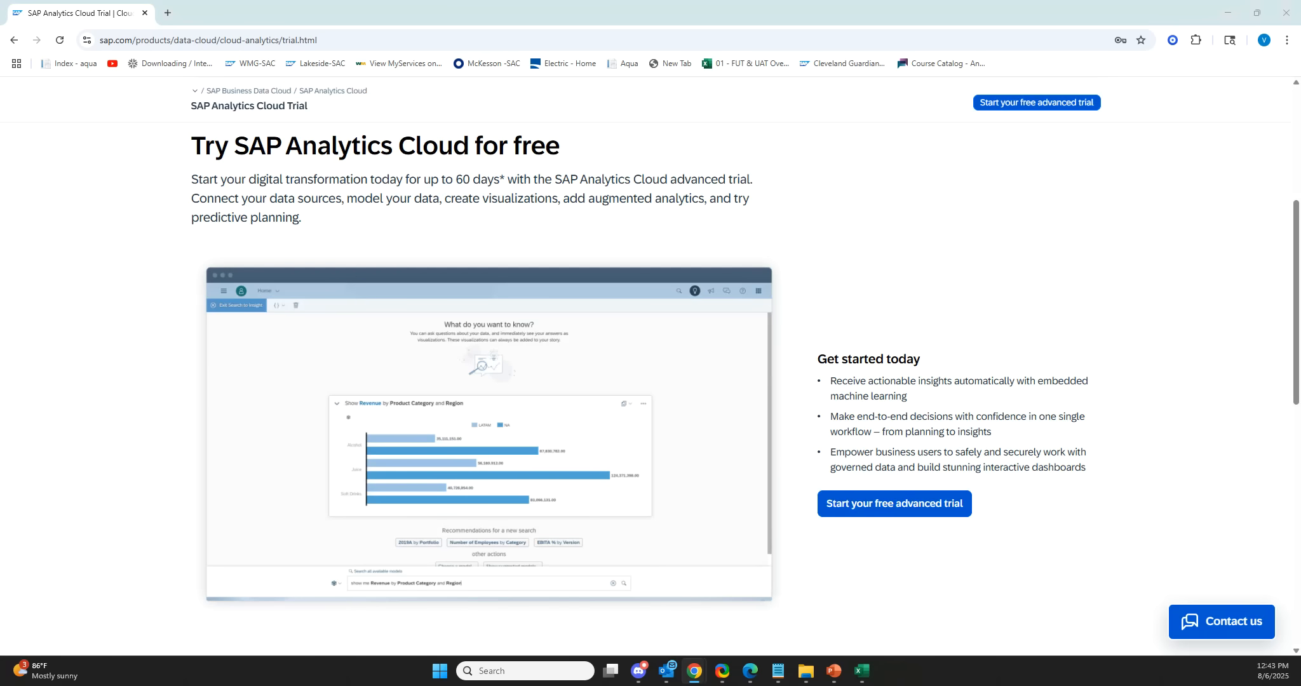
Bring up the Gmail window with the SAP Analytics Cloud welcome e-mail, maximize it, and activate the account.
left_click_drag(0, 127, 891, 79)
left_click_drag(1162, 72, 809, 86)
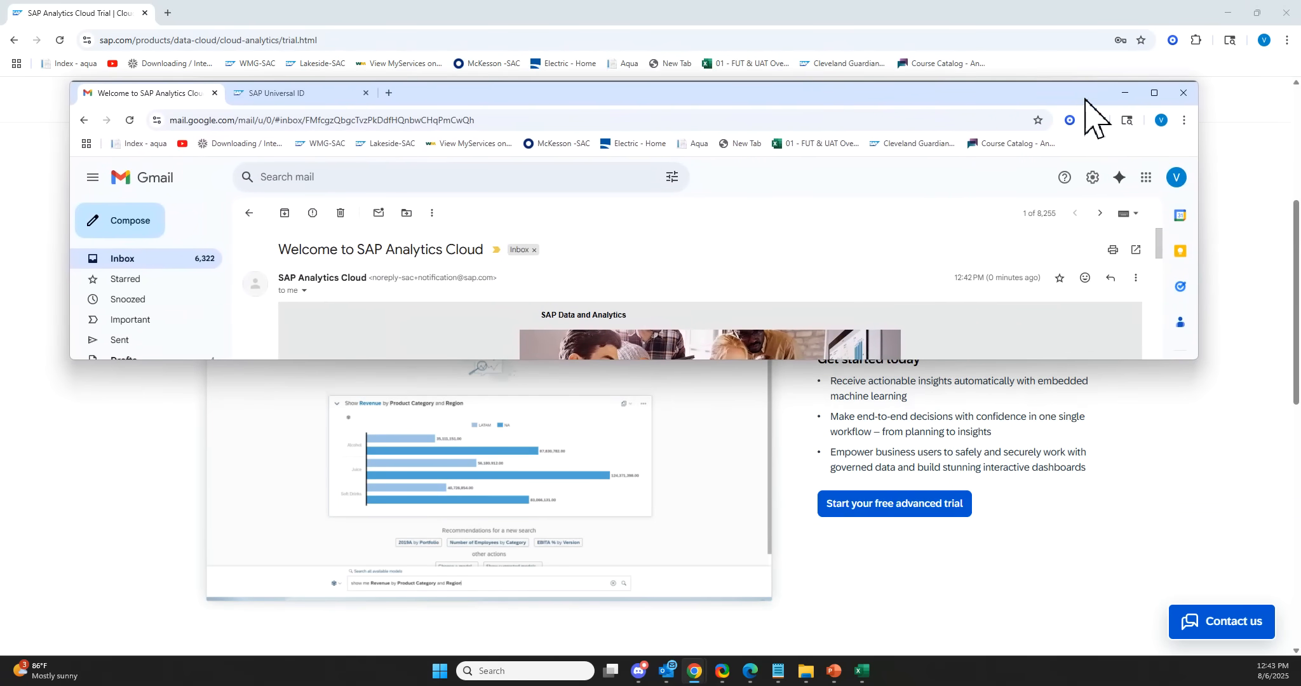
left_click(1146, 96)
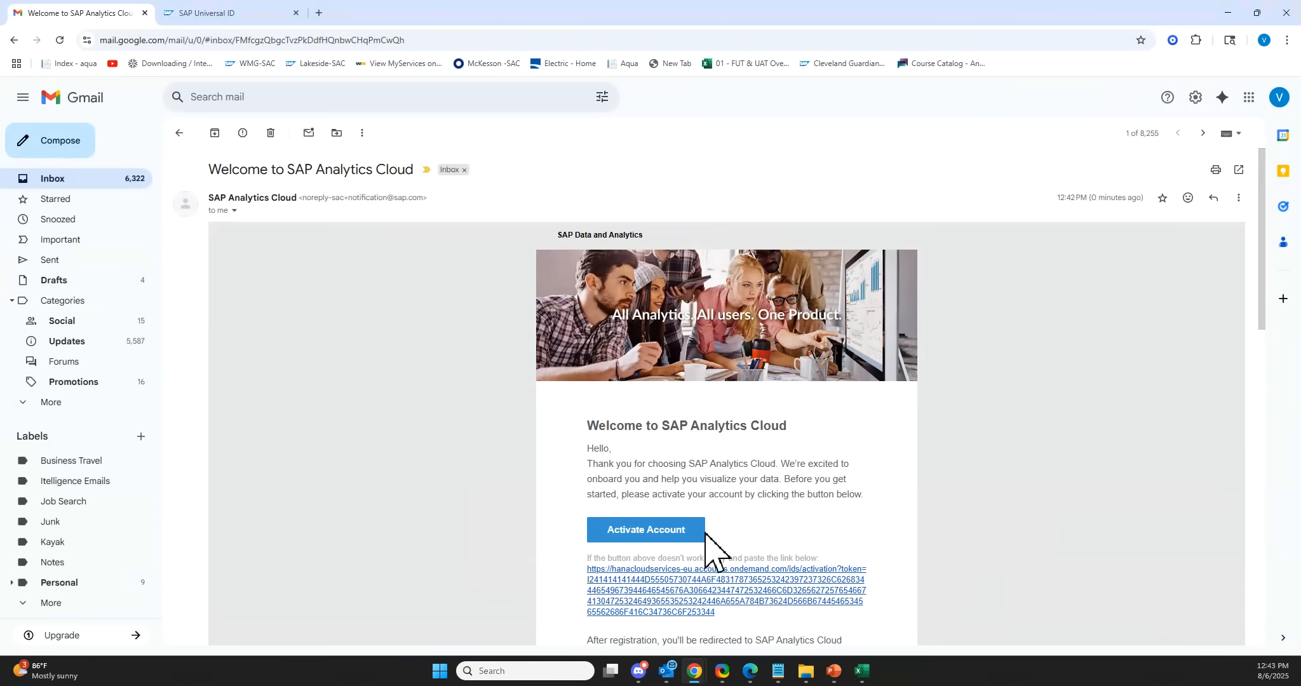
left_click(667, 530)
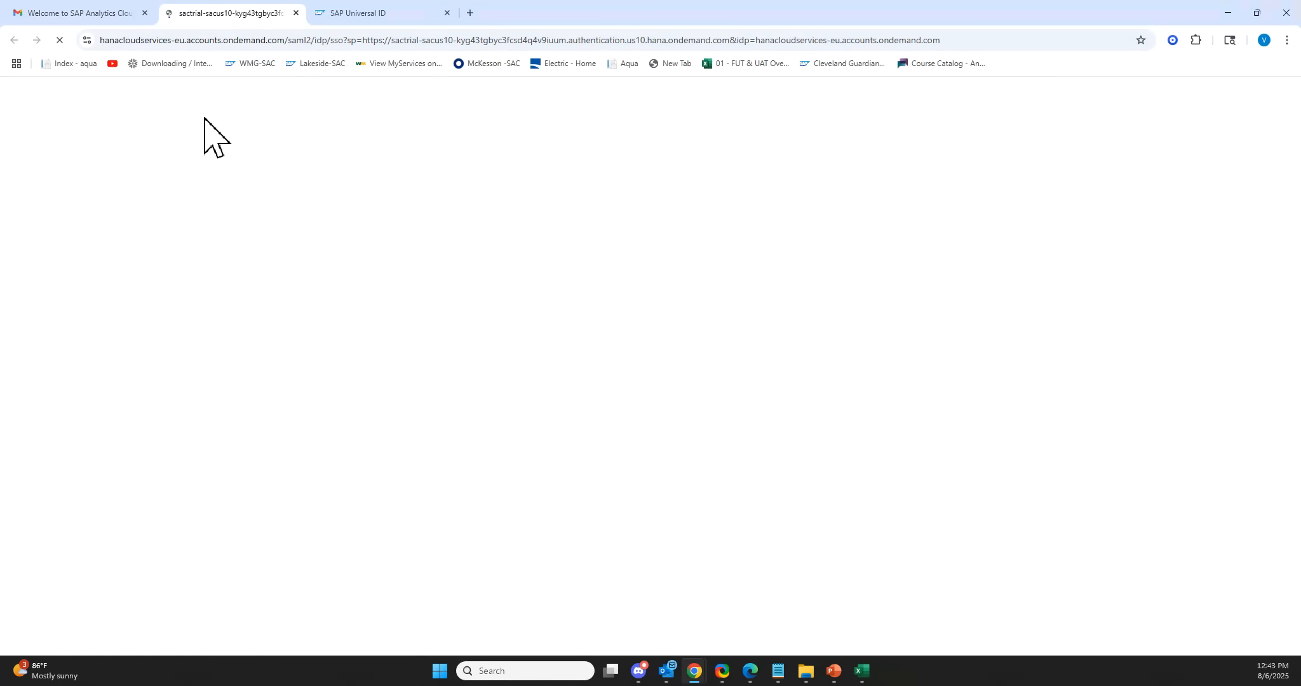
Paste the new account password into the password and re-enter password fields, then continue.
left_click(603, 525)
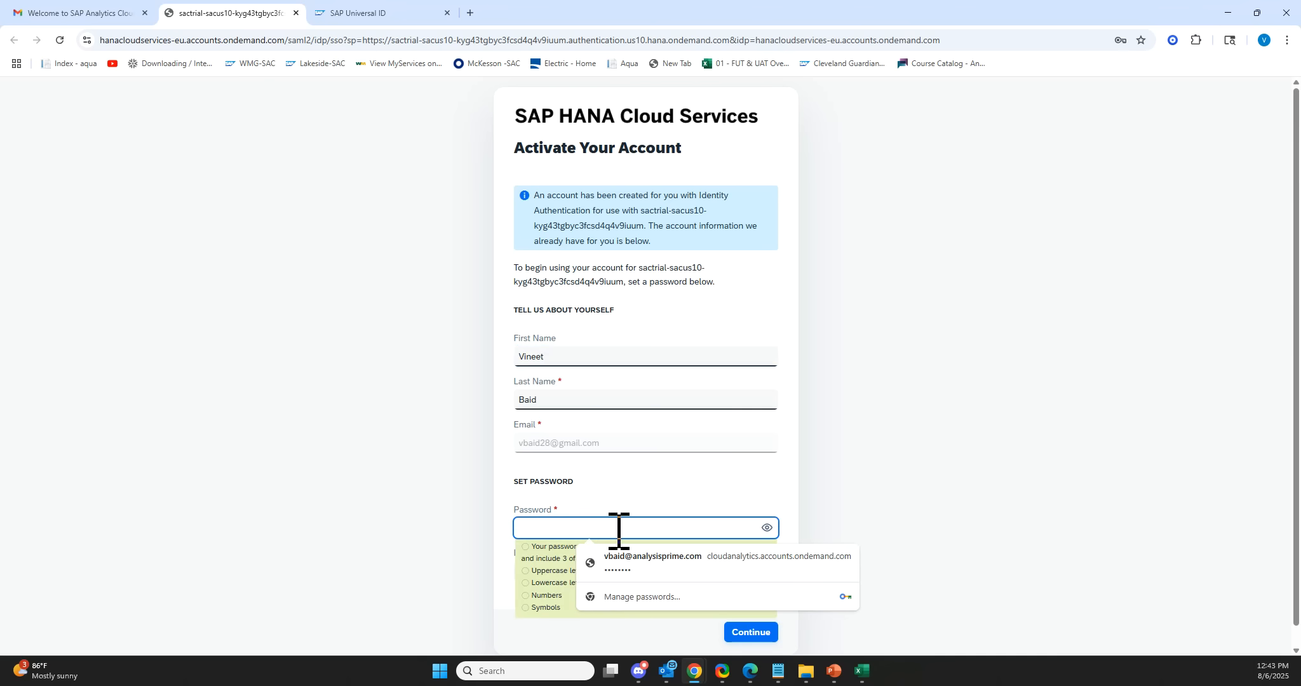
key("ctrl+v")
scroll(620, 533, "down", 1)
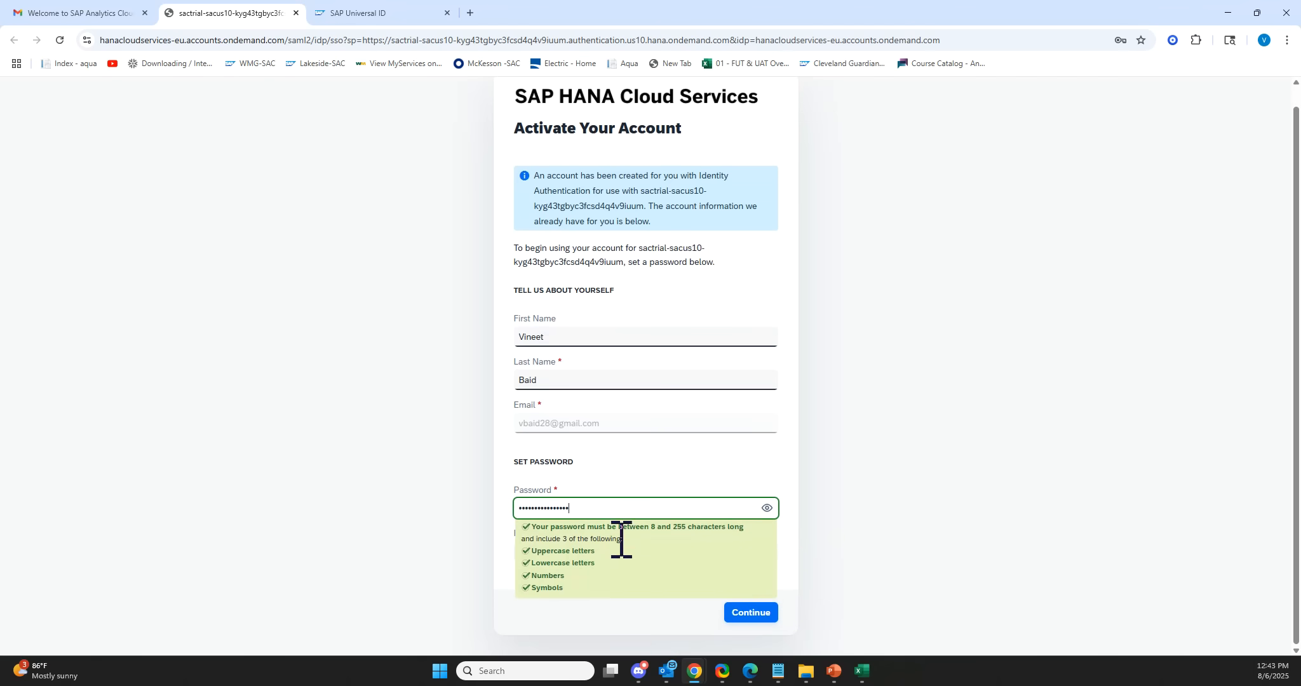
left_click(717, 477)
left_click(601, 545)
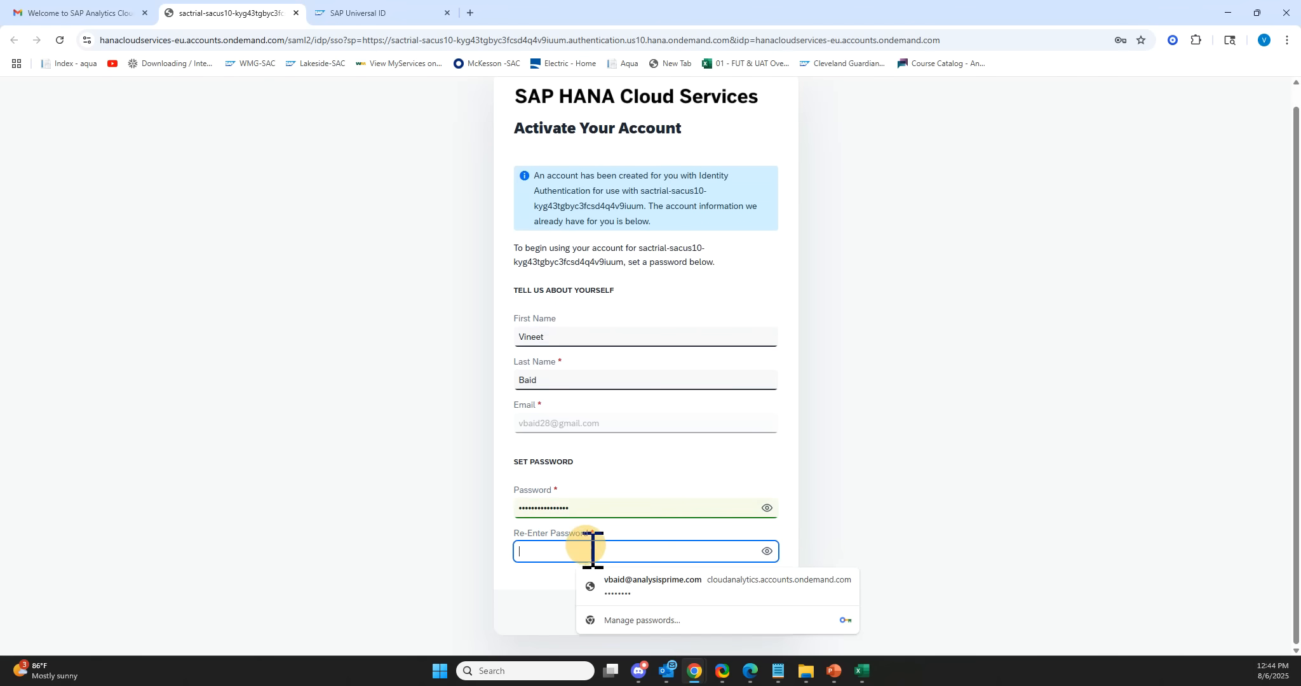
key("ctrl+v")
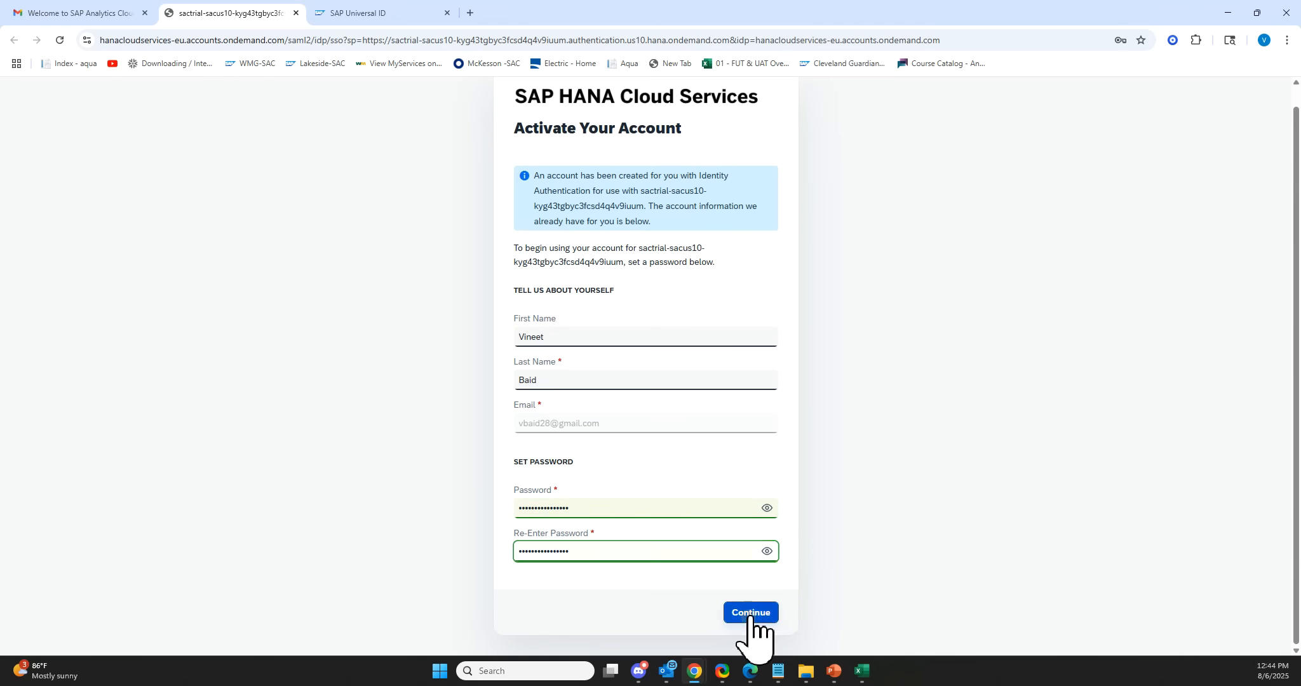
left_click(750, 611)
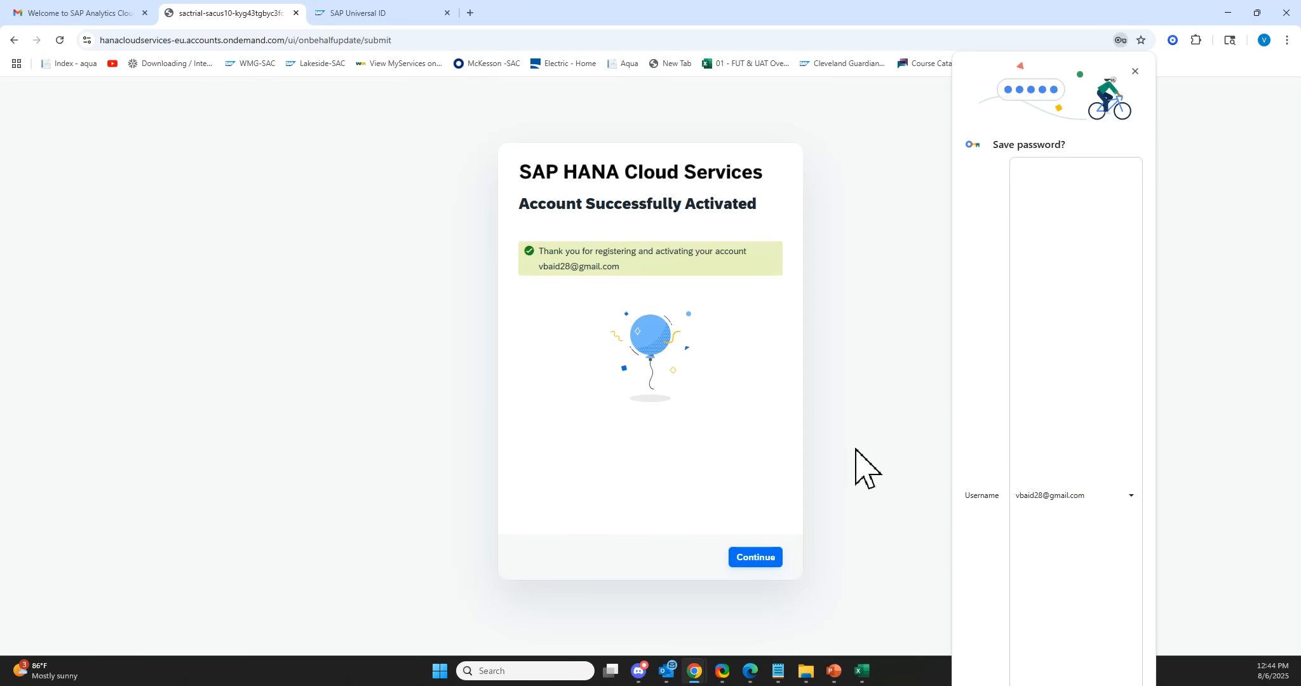
Continue past the account activation confirmation and dismiss the browser's save-password prompt.
left_click(756, 559)
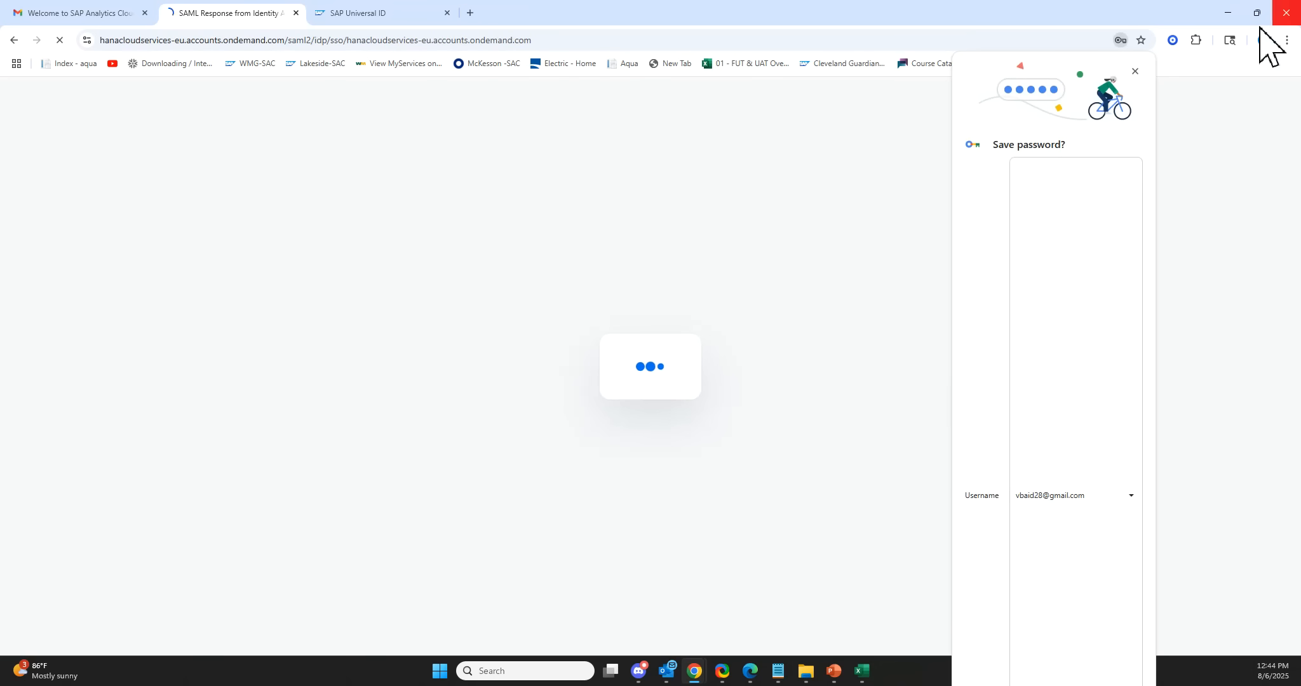
left_click(1134, 73)
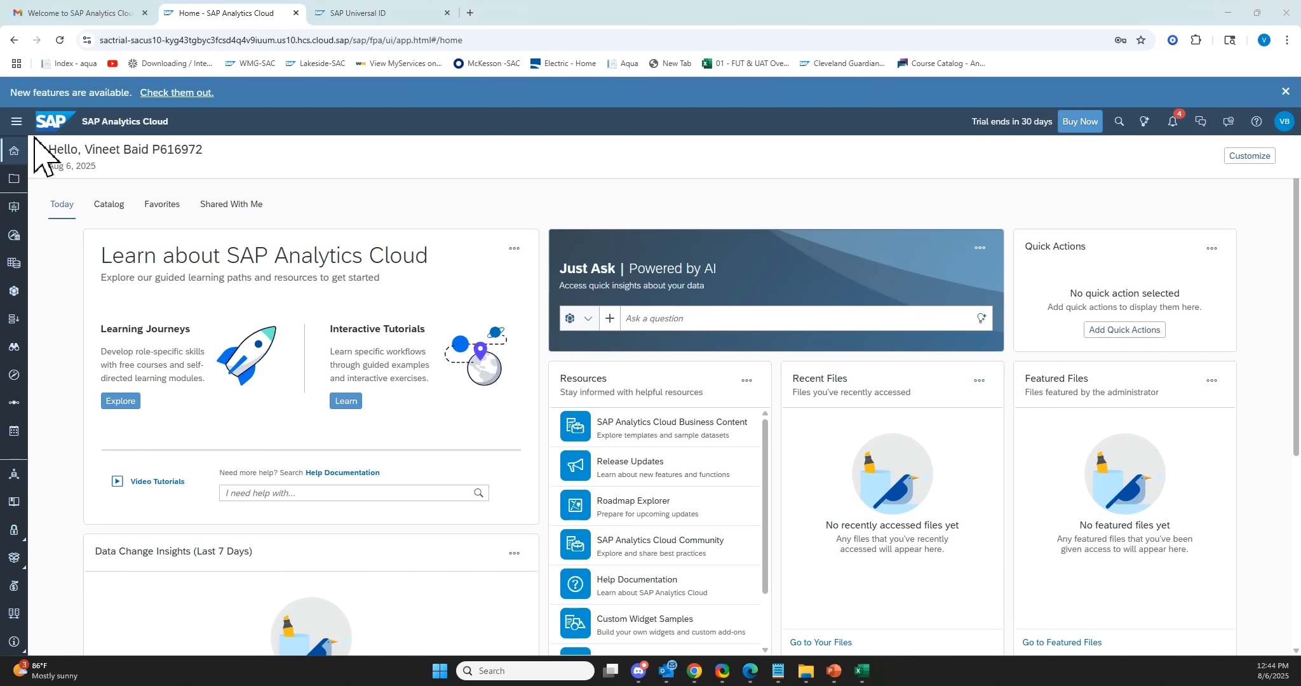
Open the side navigation menu and inspect the apps under More.
left_click(19, 124)
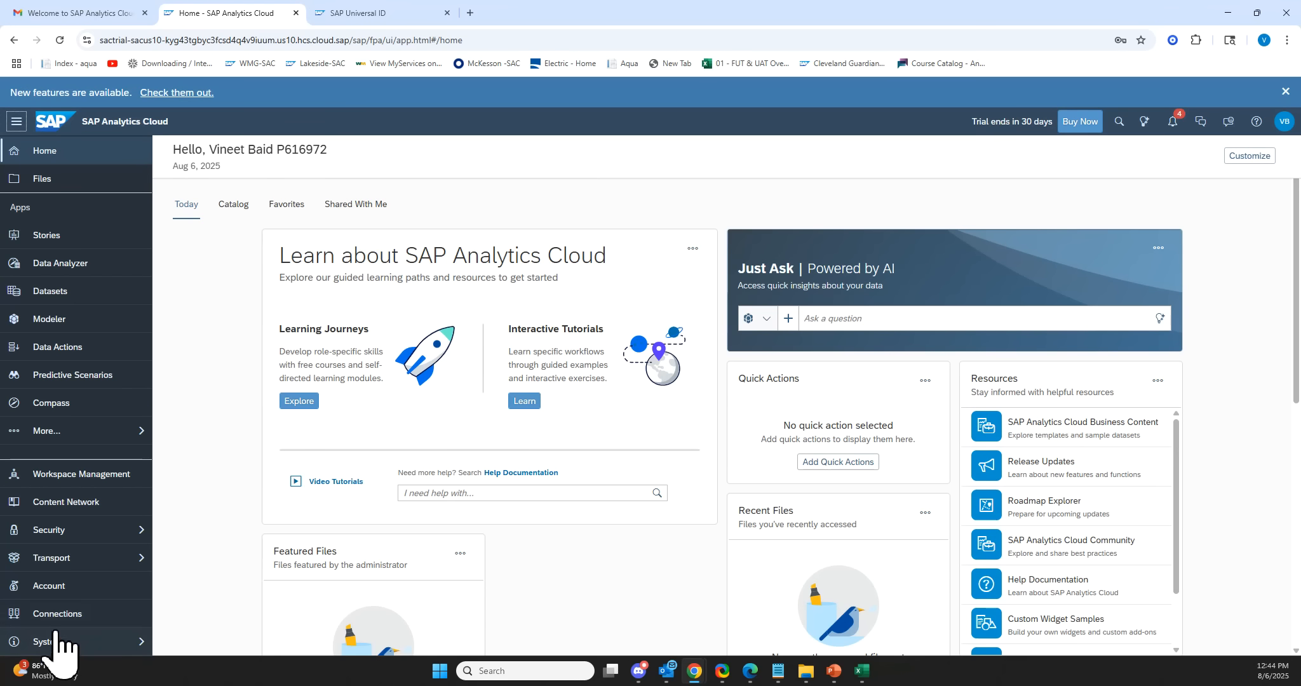
left_click(67, 434)
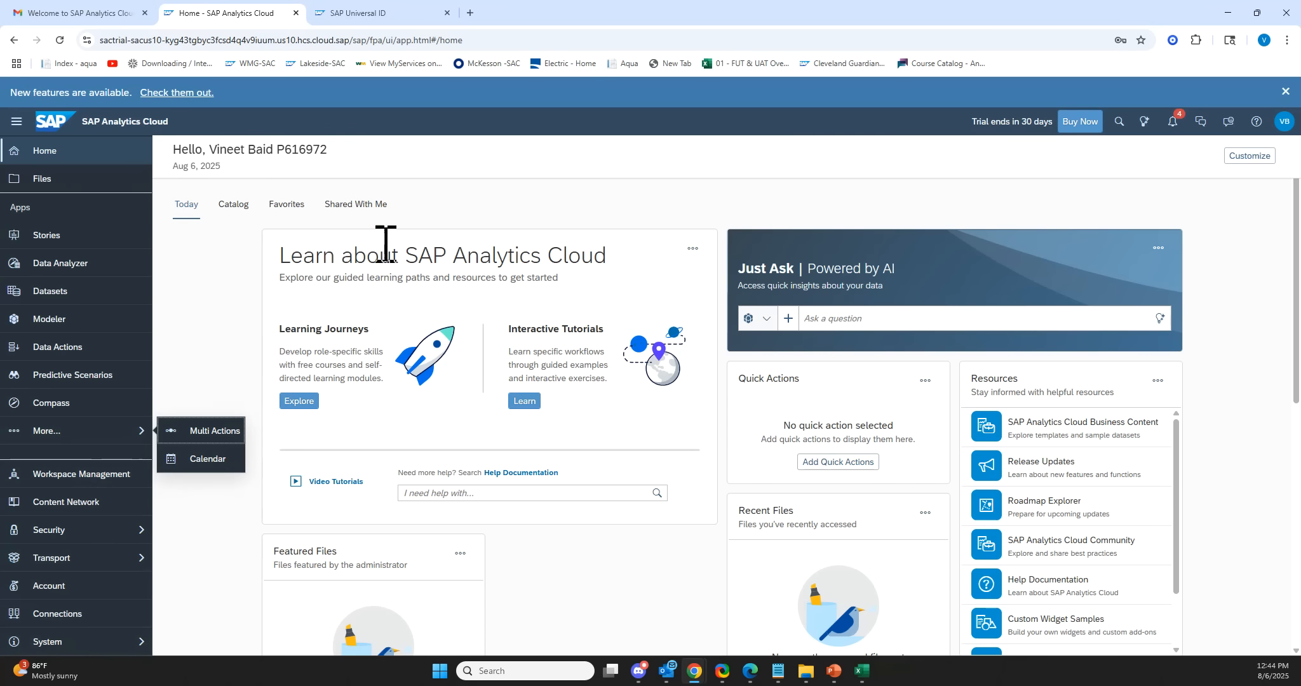
left_click(460, 201)
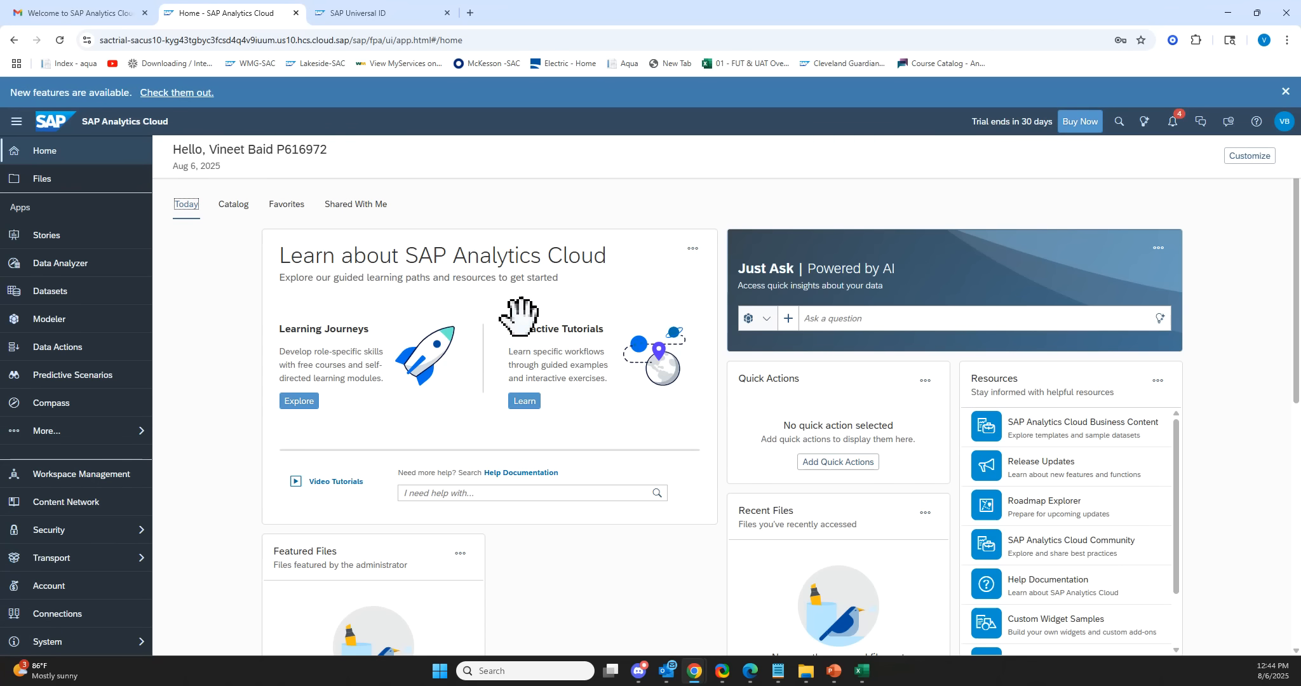
Switch to the Intro to SAC presentation, review the agenda slide, and minimize it.
left_click(833, 671)
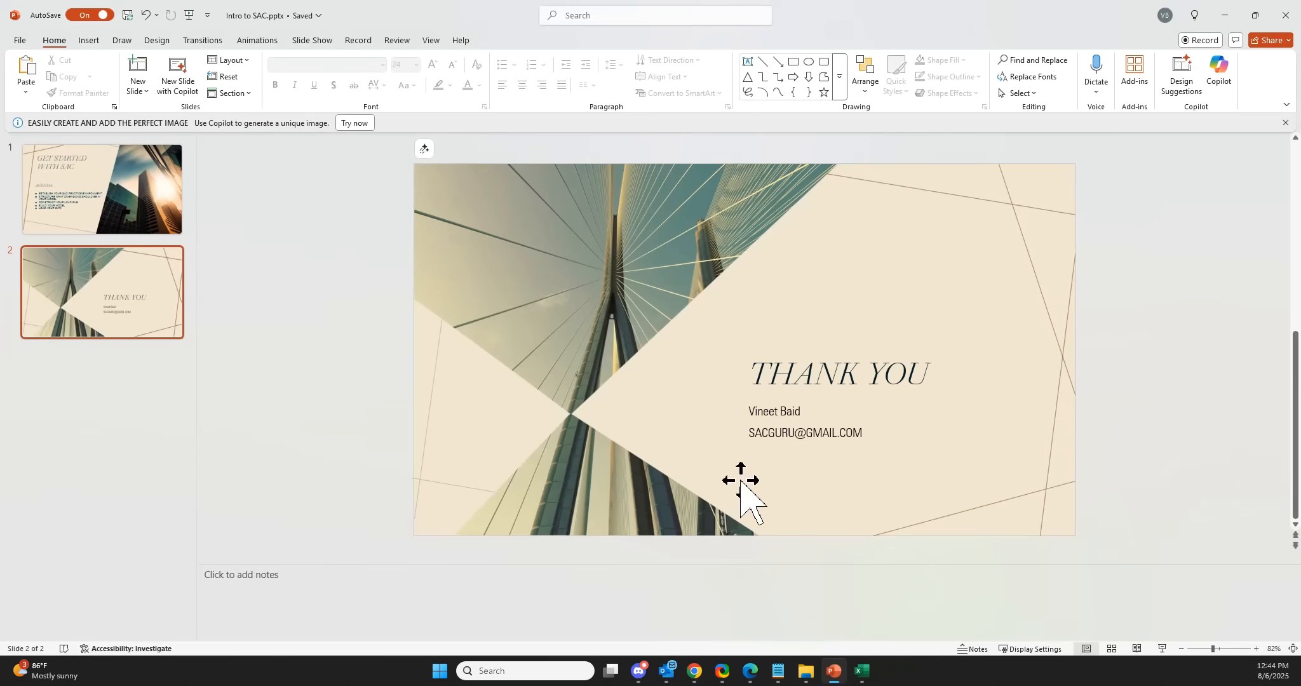
left_click(159, 202)
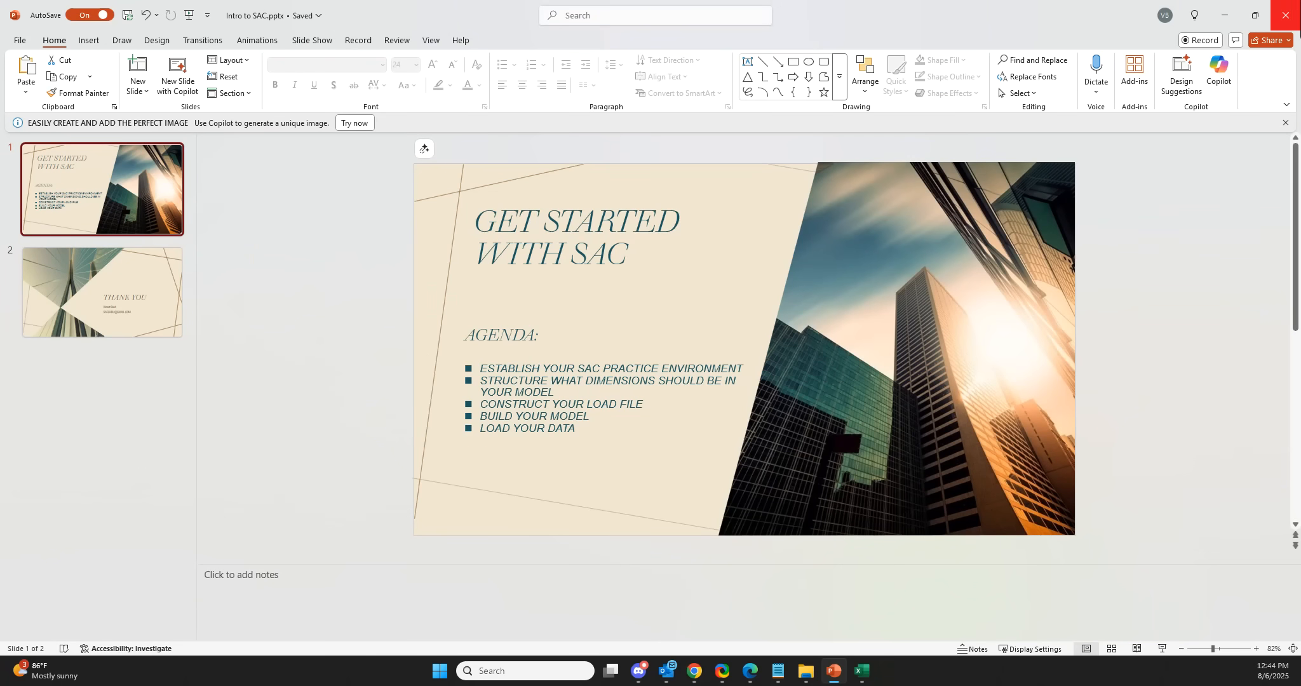
left_click(1251, 15)
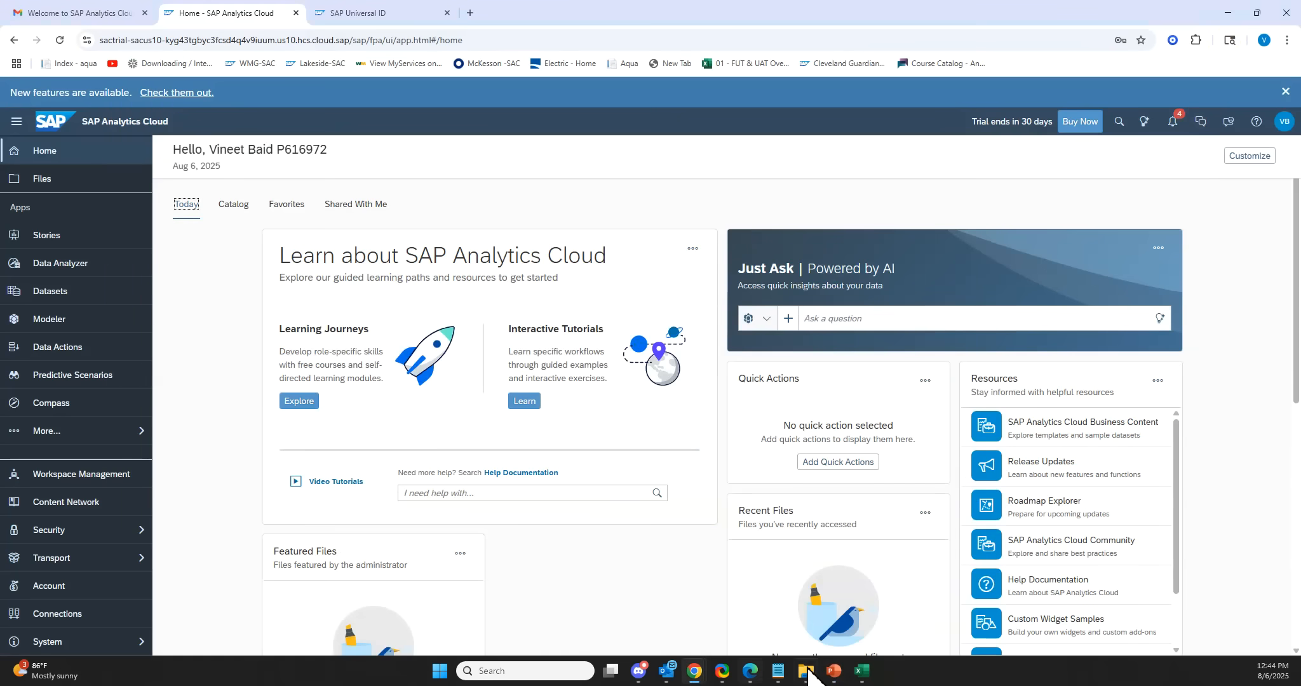
Open a new blank Excel workbook and maximize its window.
mouse_move(737, 661)
mouse_move(729, 681)
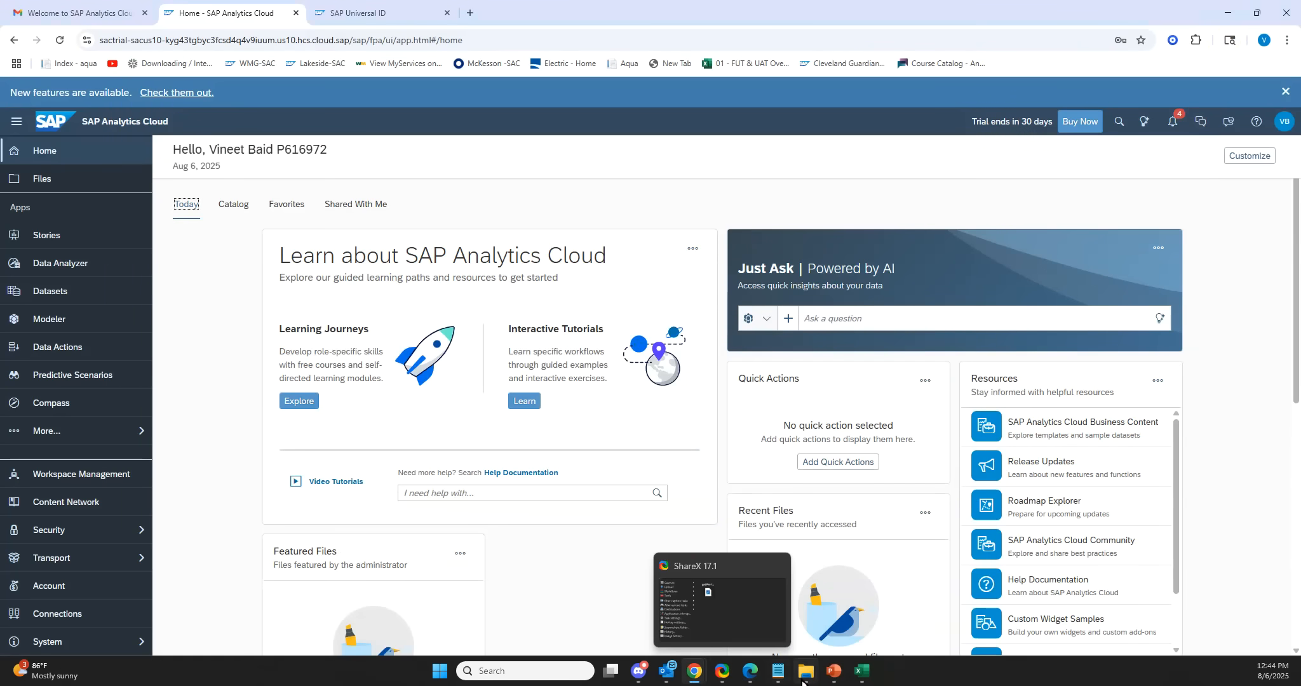
mouse_move(861, 673)
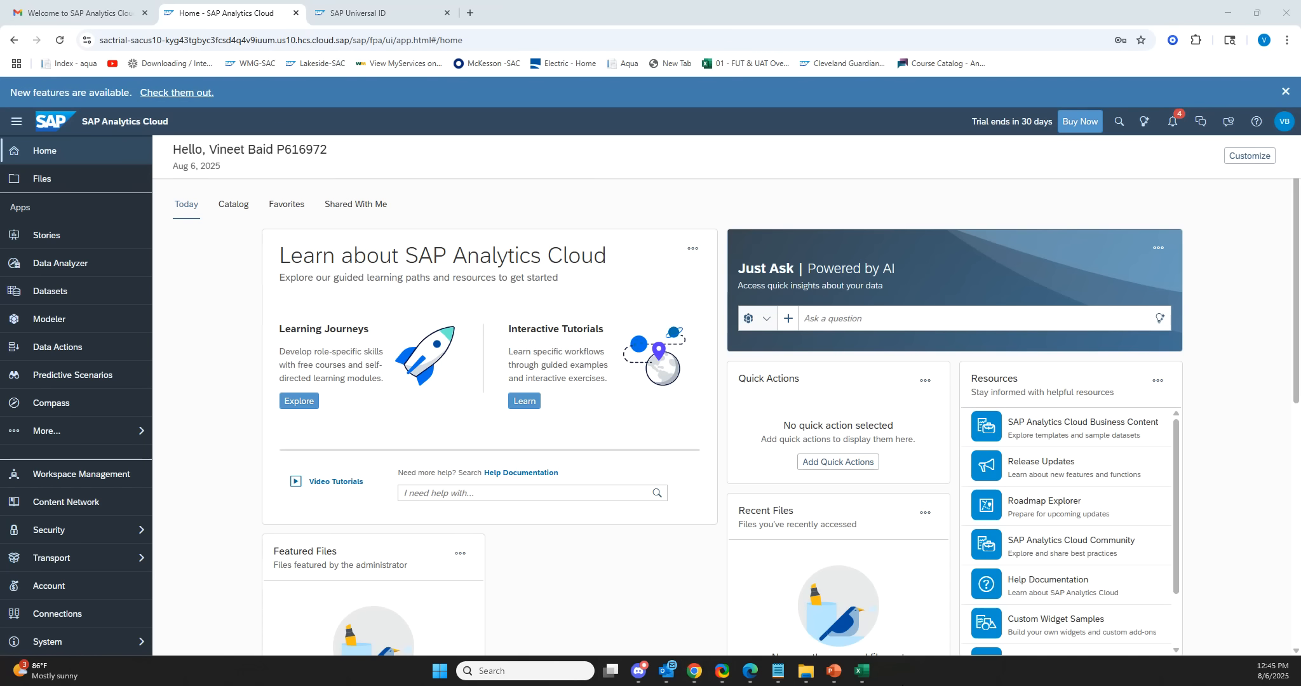
left_click(799, 453)
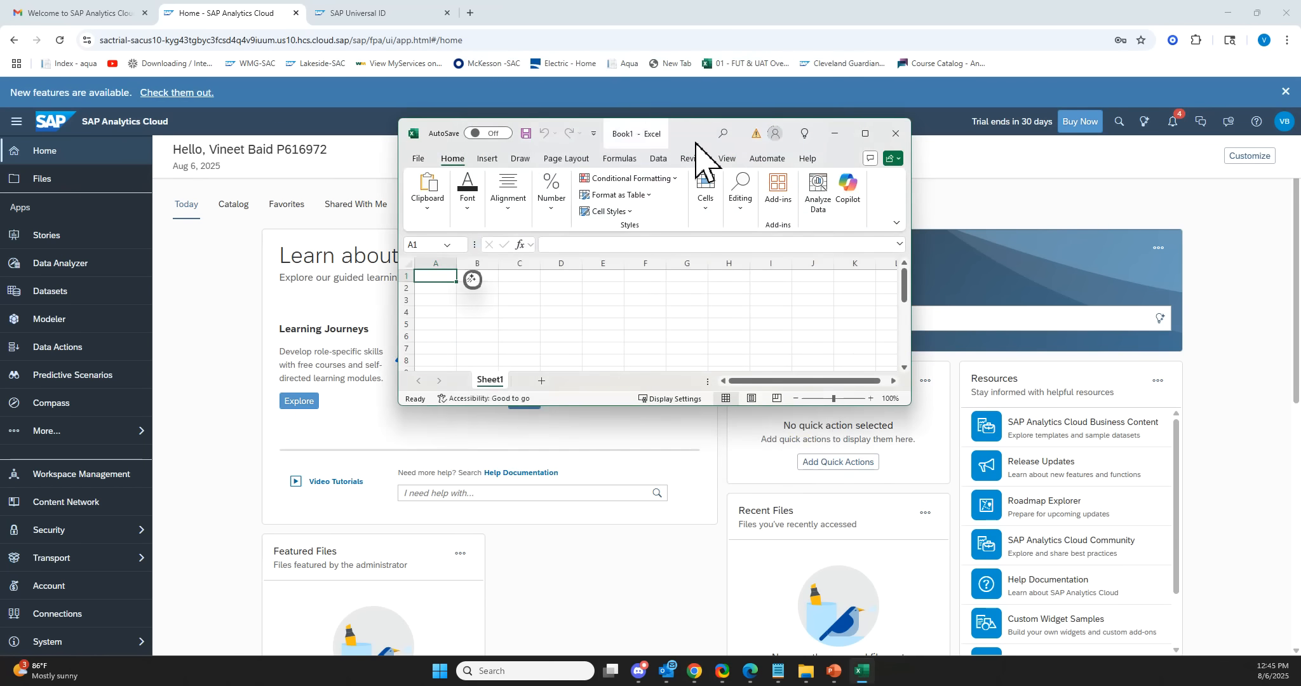
left_click(865, 133)
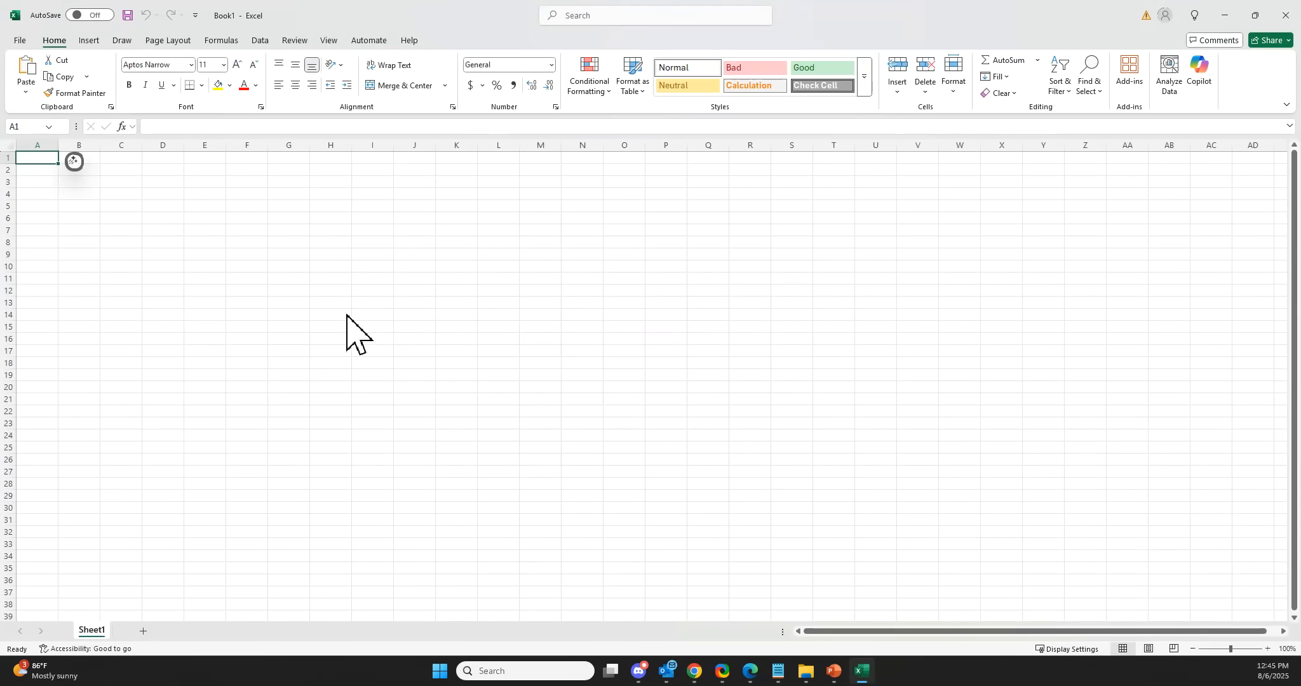
mouse_move(345, 313)
left_mouse_down()
mouse_move(659, 227)
mouse_move(1213, 242)
mouse_move(1185, 245)
left_mouse_up()
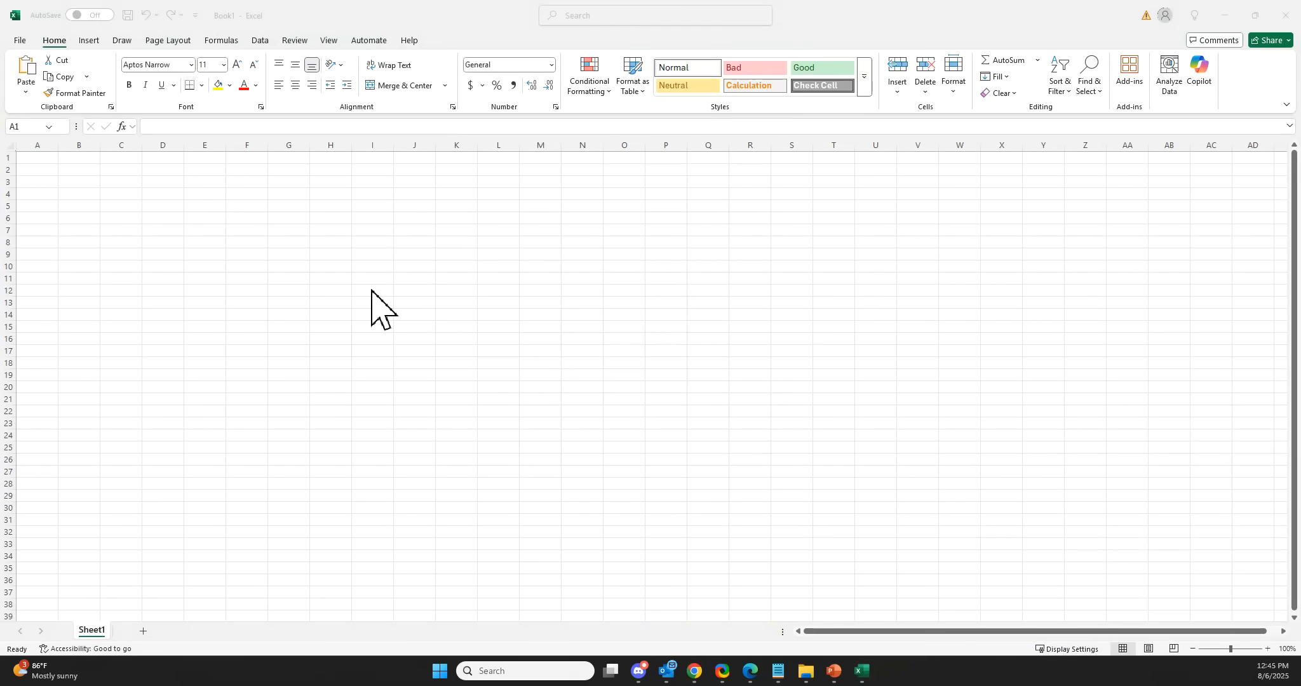
Enter Dimensions in cell A1 and widen column A.
left_click(74, 163)
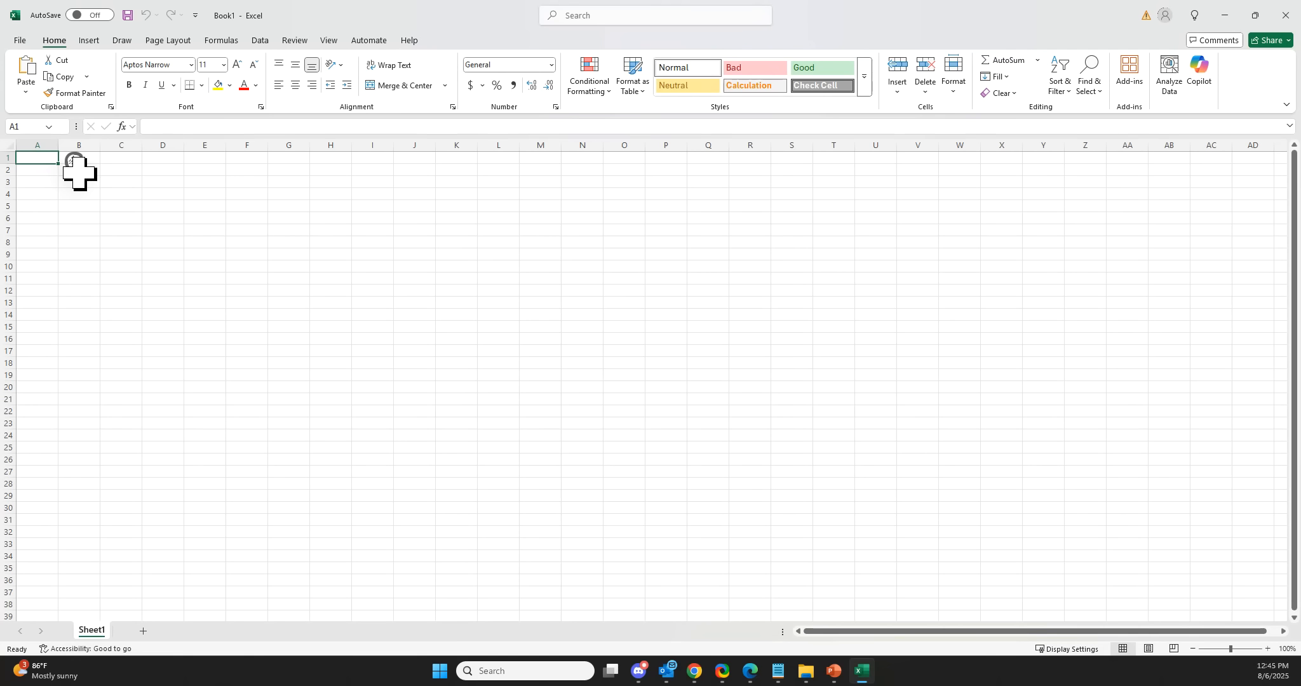
type("Dimension")
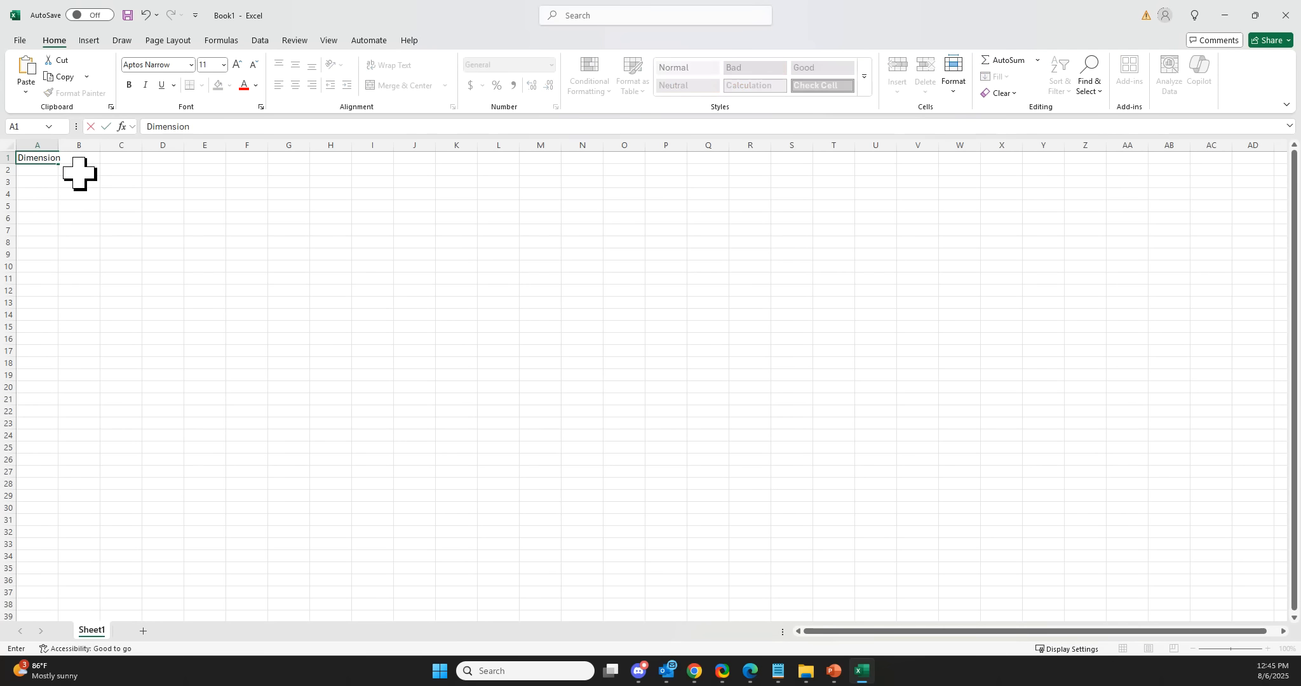
type("s")
key("Return")
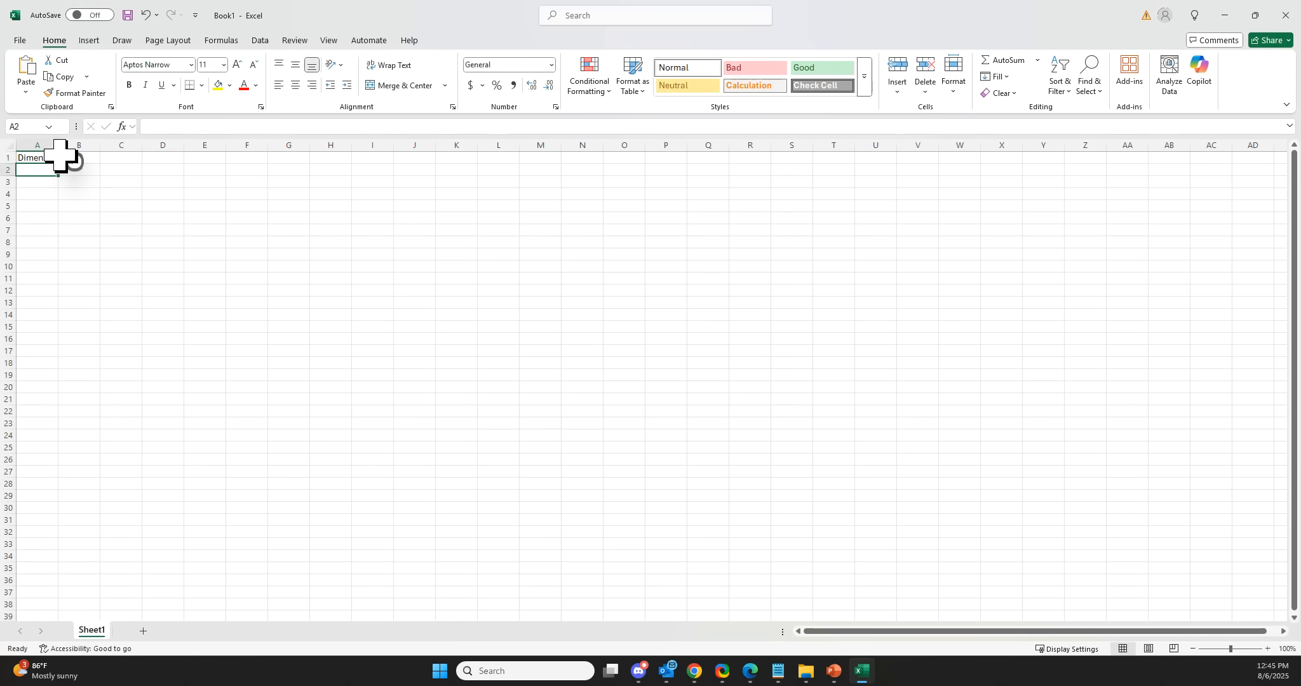
left_click_drag(58, 146, 168, 179)
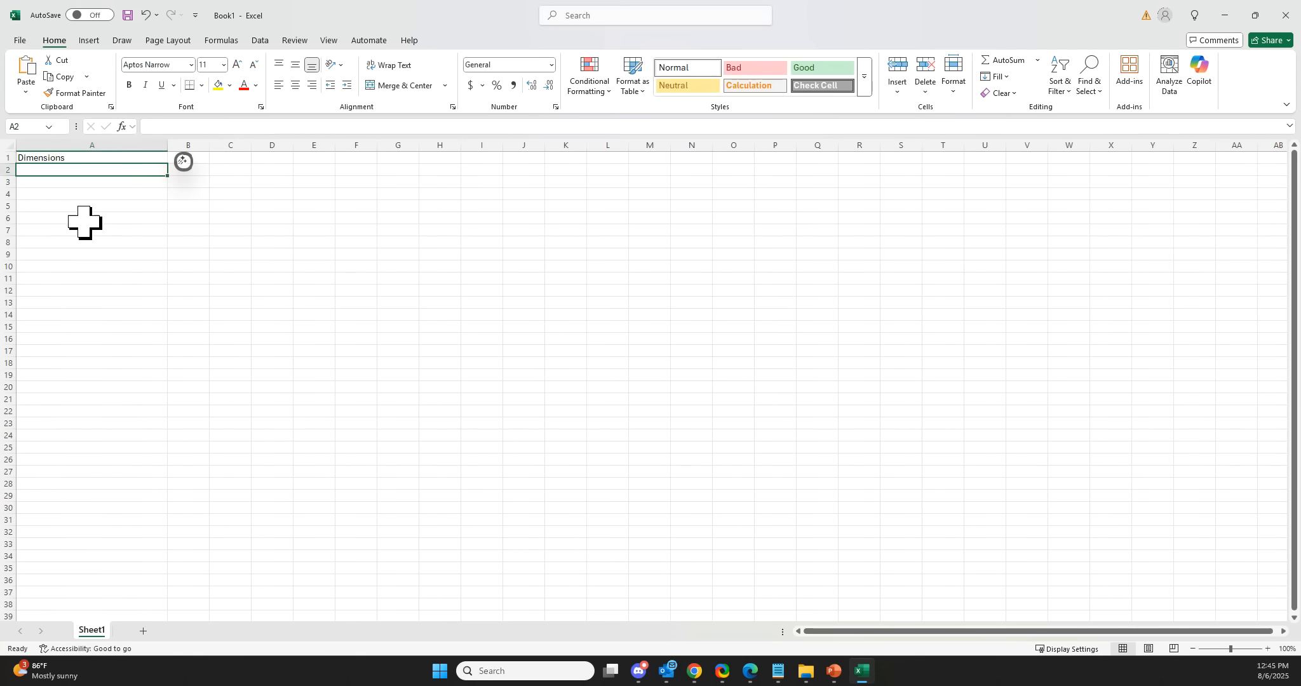
List Version, Date and Account in cells A2 to A4.
type("Vers")
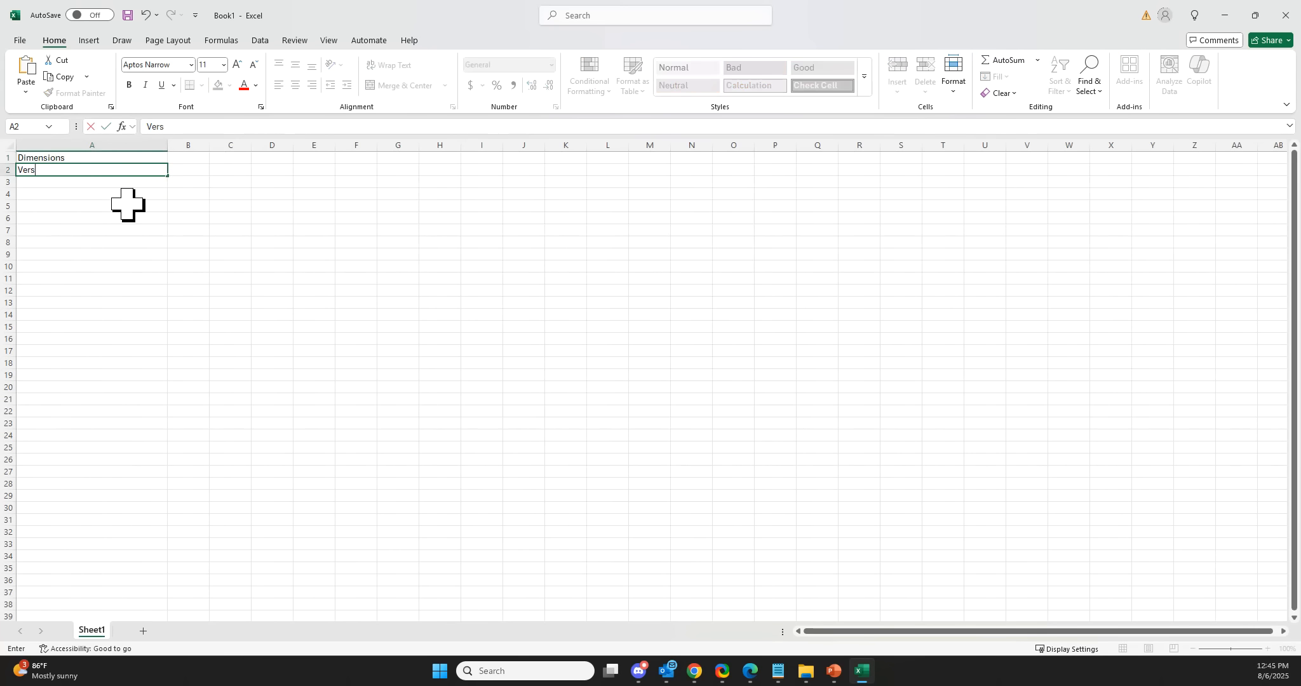
type("ion")
key("Return")
type("Date")
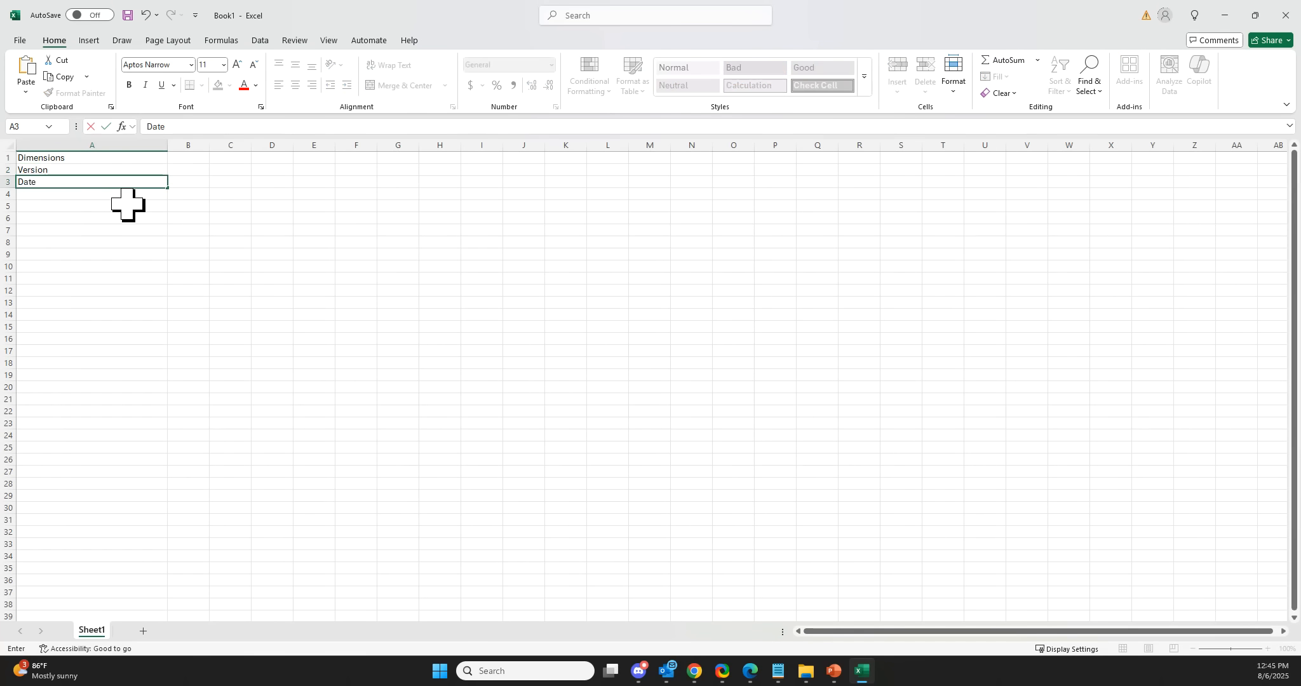
key("Return")
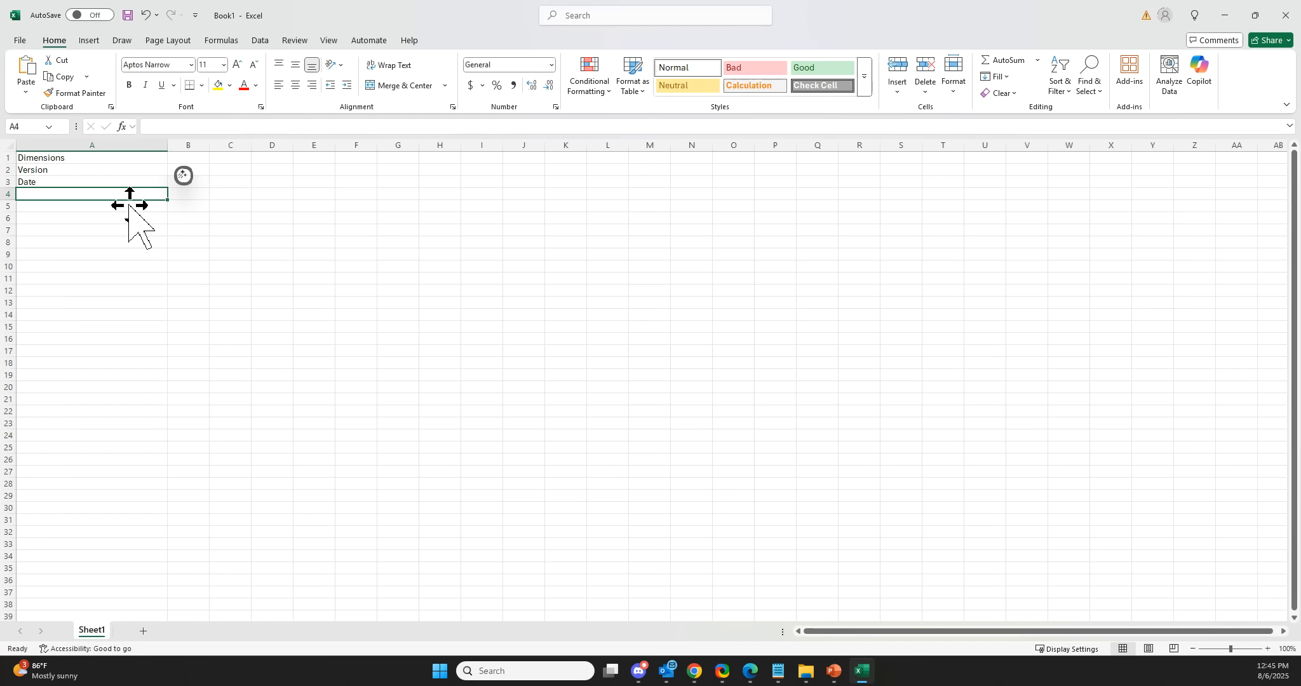
type("A")
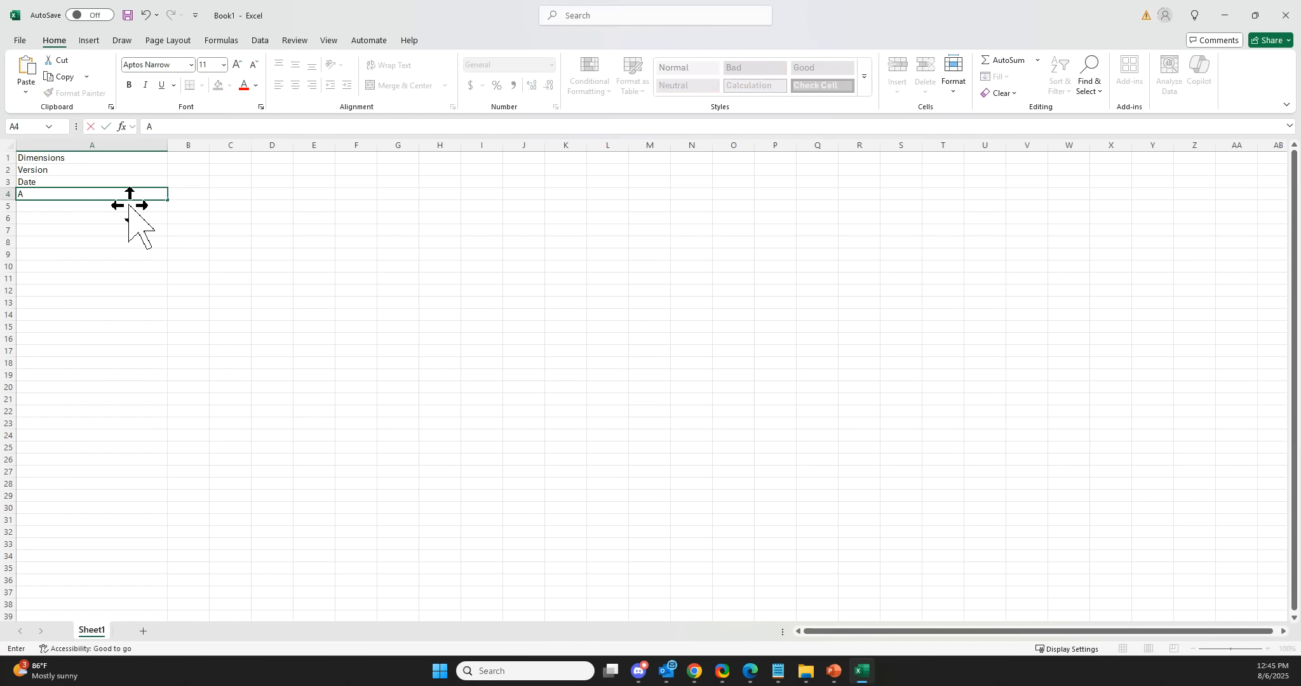
type("C")
key("BackSpace")
type("nt")
key("Return")
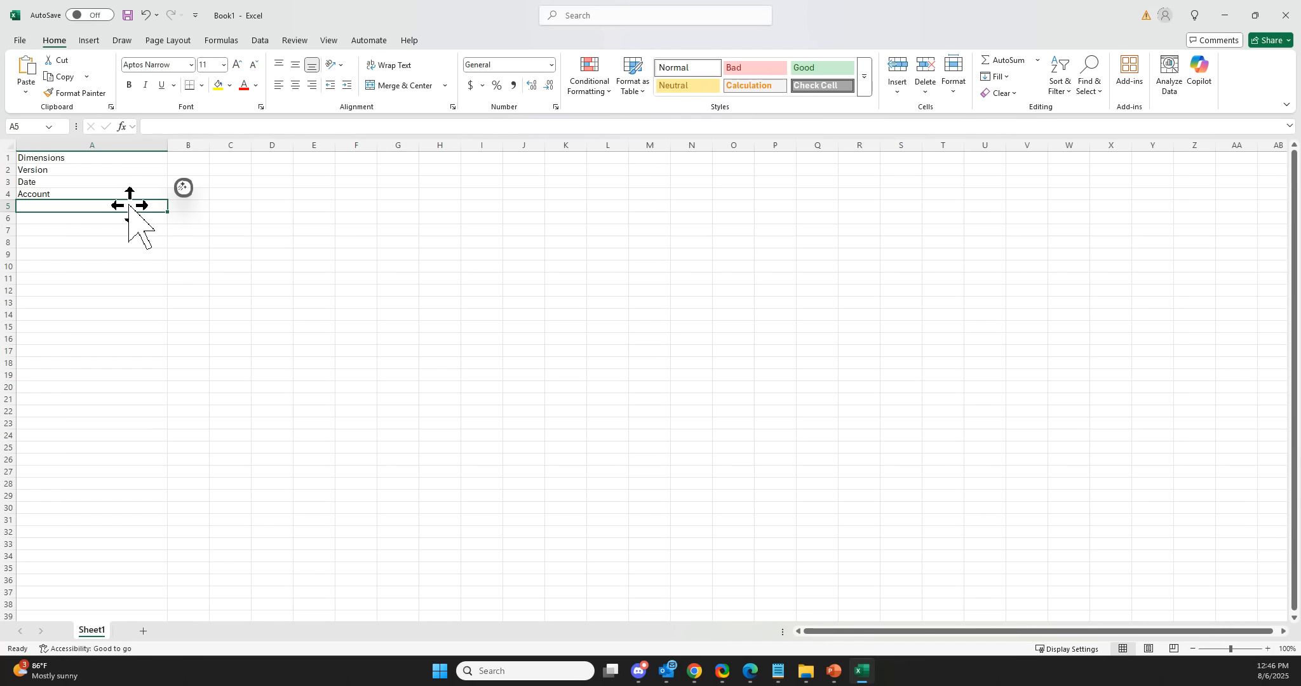
Add Team and Expense or Capital as further dimensions in cells A5 and A6.
type("TE")
key("BackSpace")
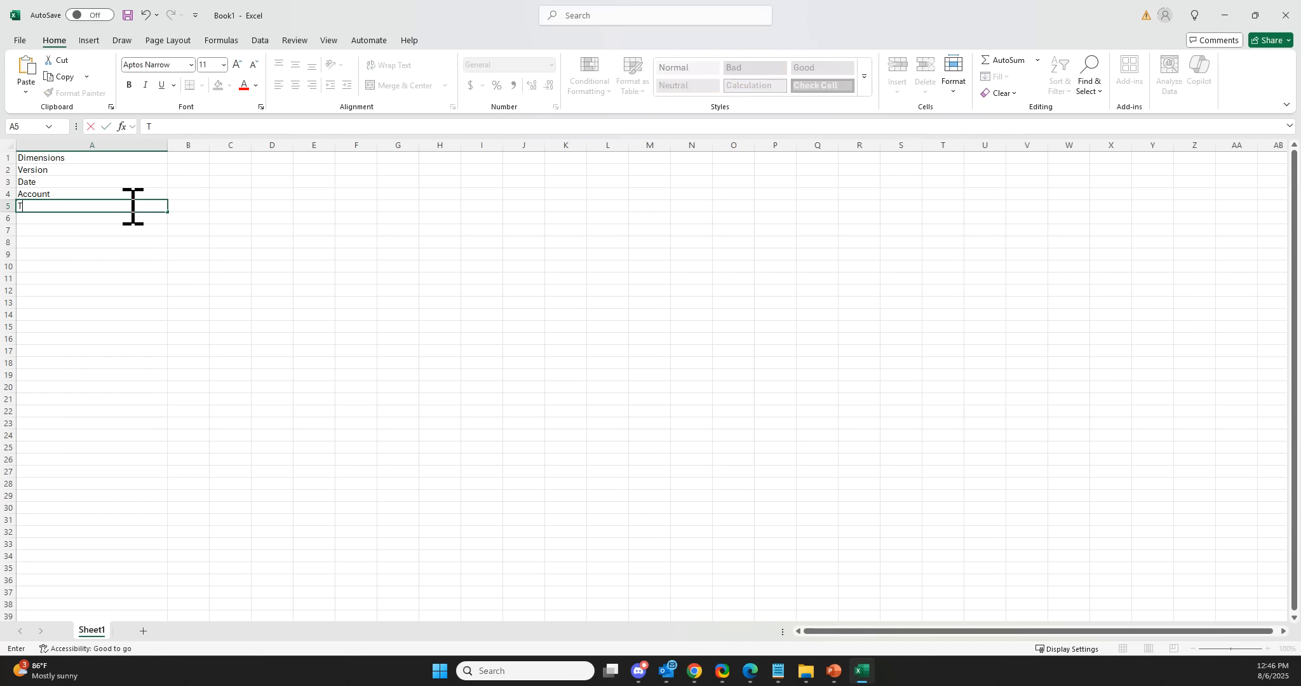
type("eam")
key("Return")
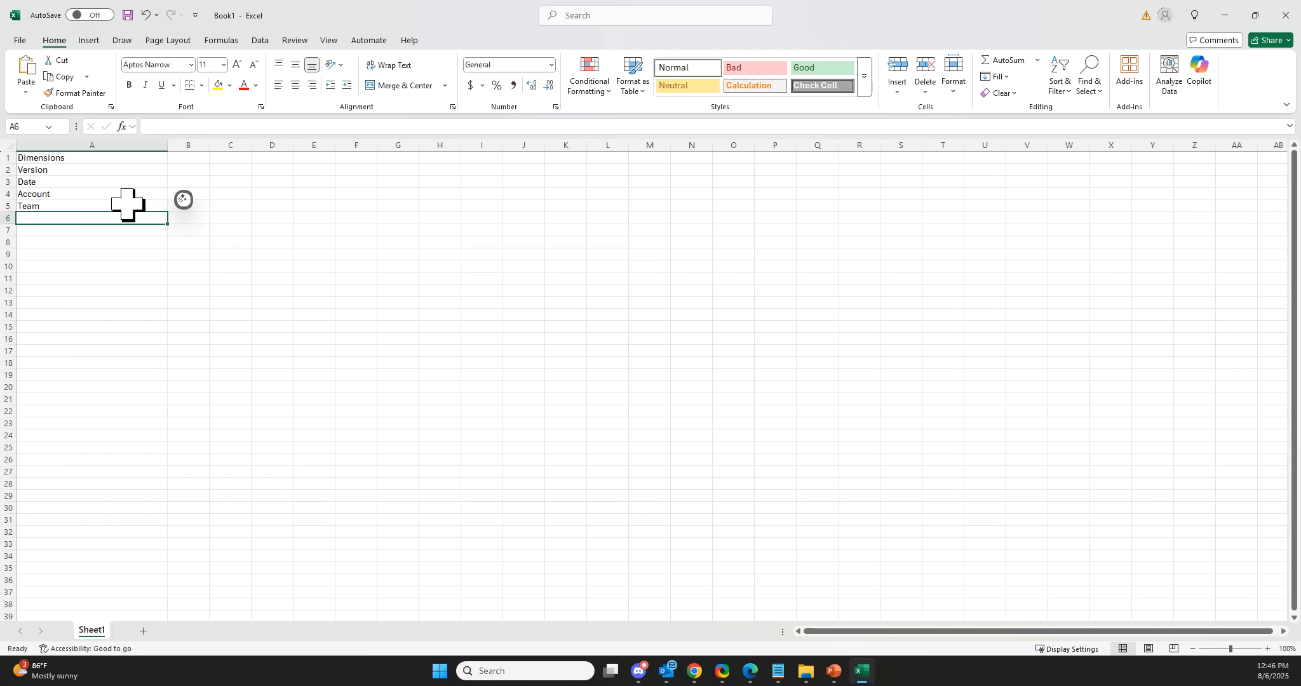
type("Expense to")
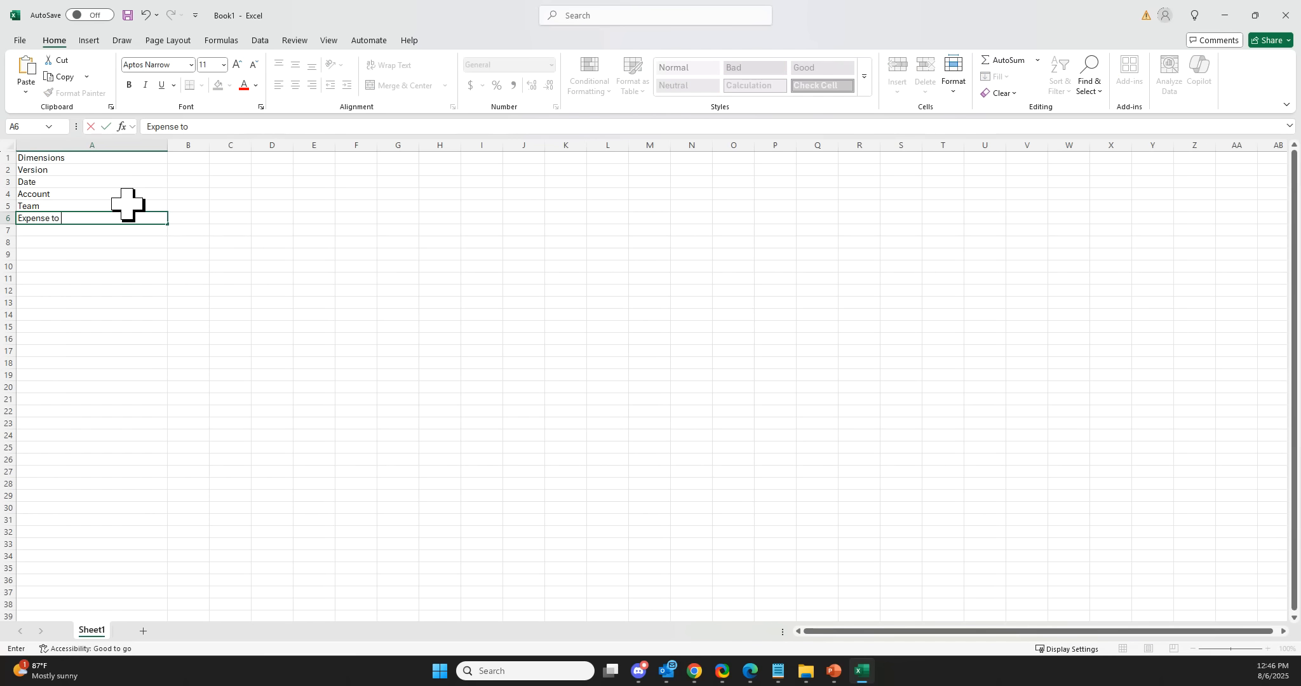
type("or Capital")
key("Return")
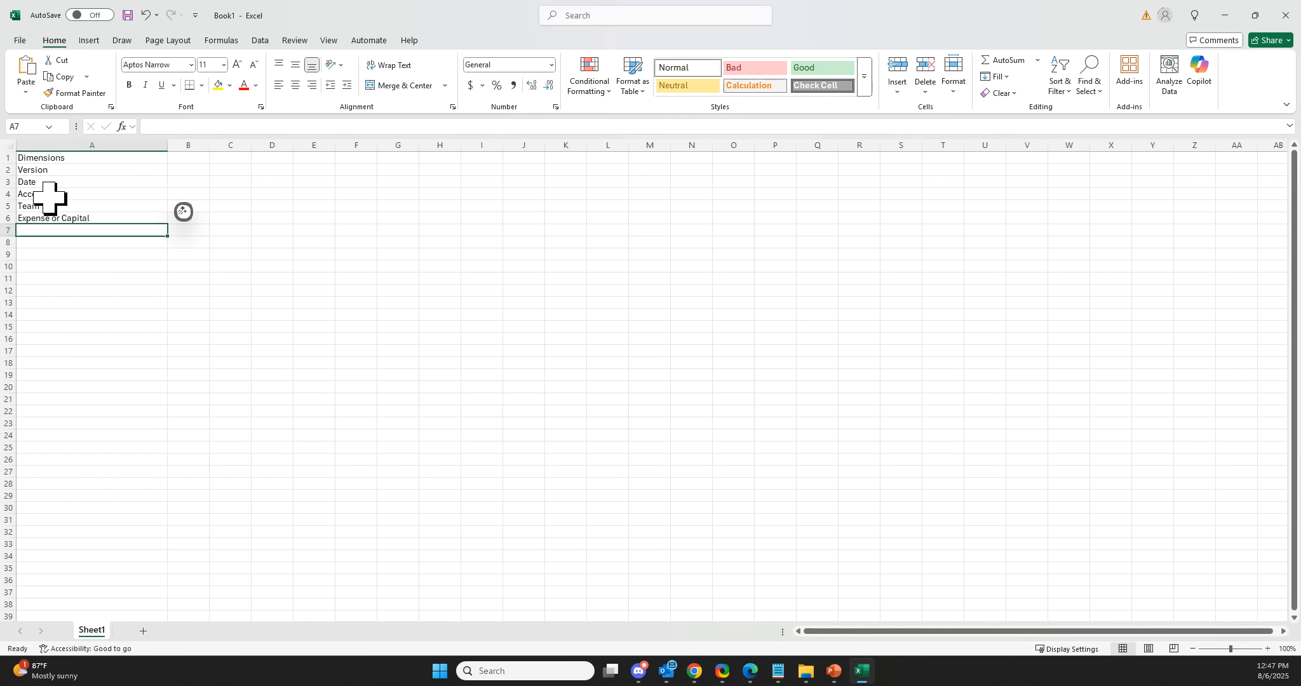
Copy Account, Team and Expense or Capital into a new sheet, pasting them starting at cell D3.
left_click_drag(49, 198, 52, 209)
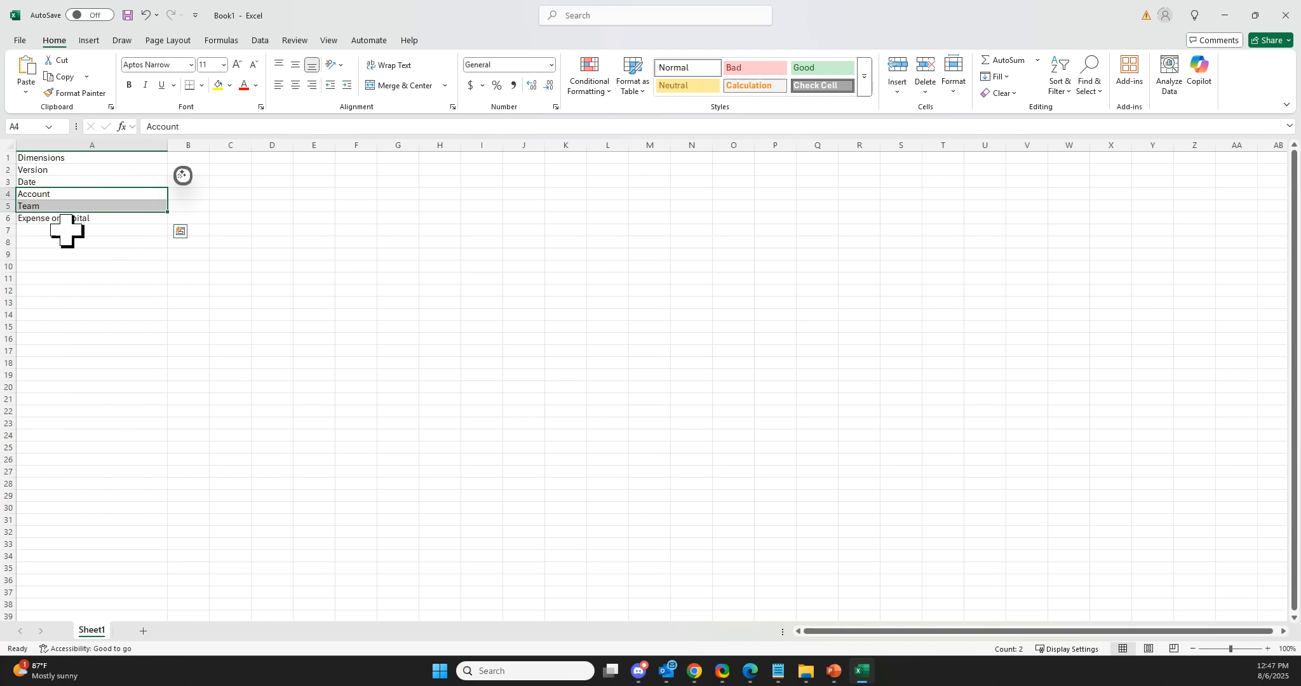
left_click(87, 254)
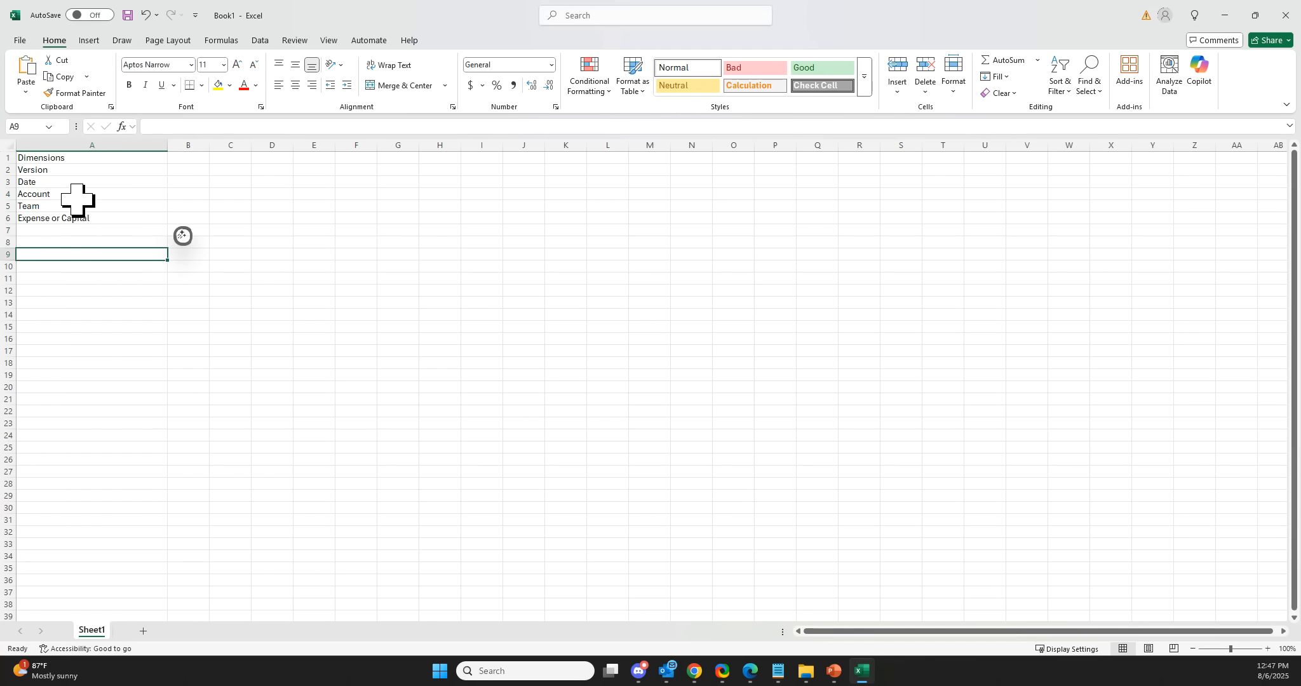
left_click_drag(77, 199, 78, 218)
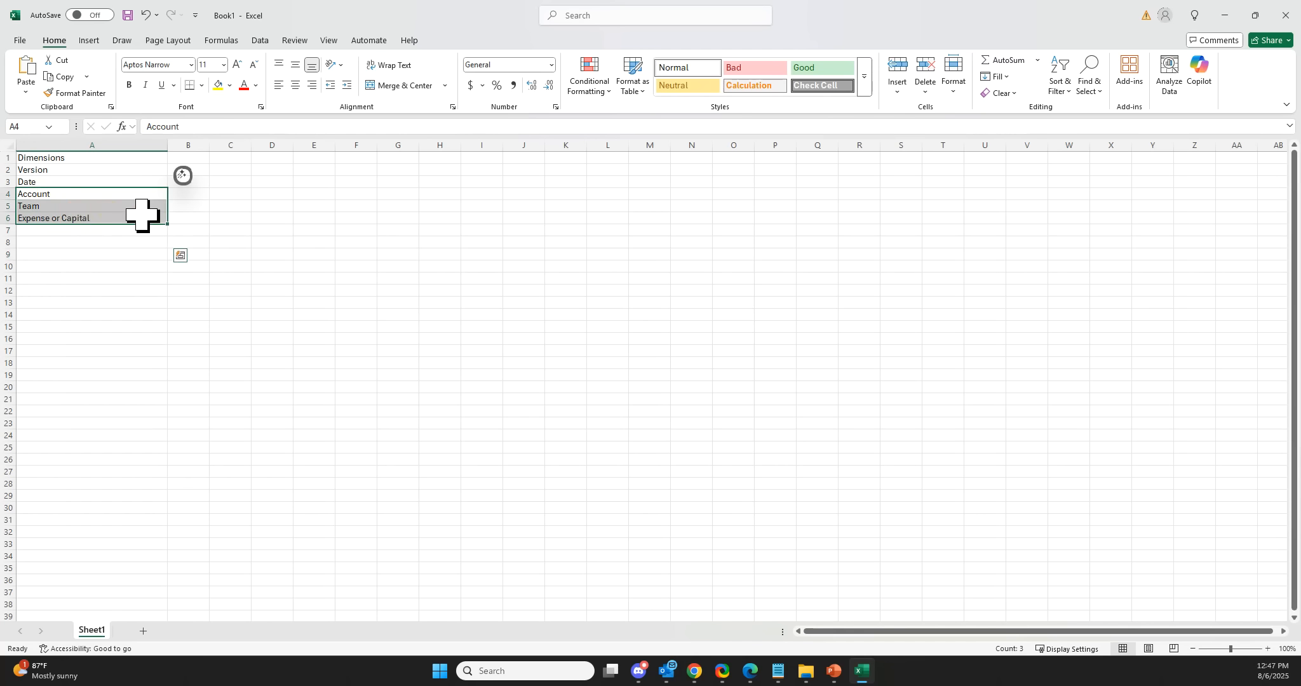
key("ctrl+c")
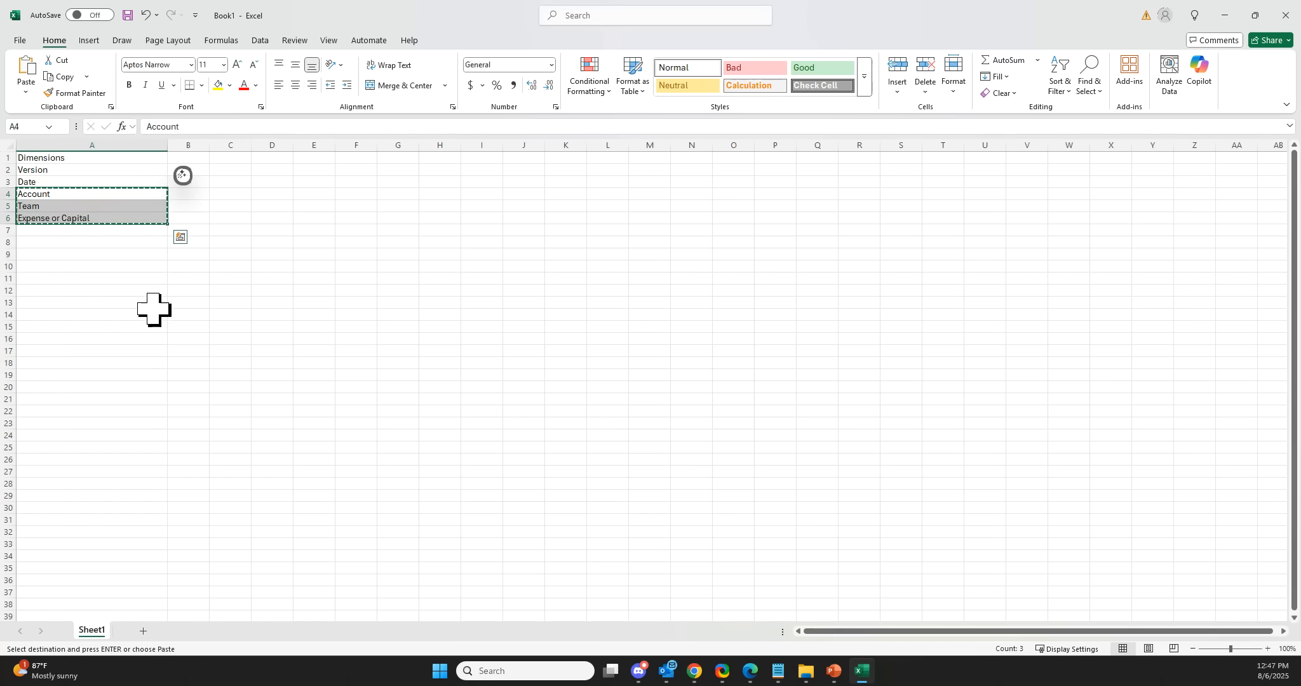
left_click(143, 631)
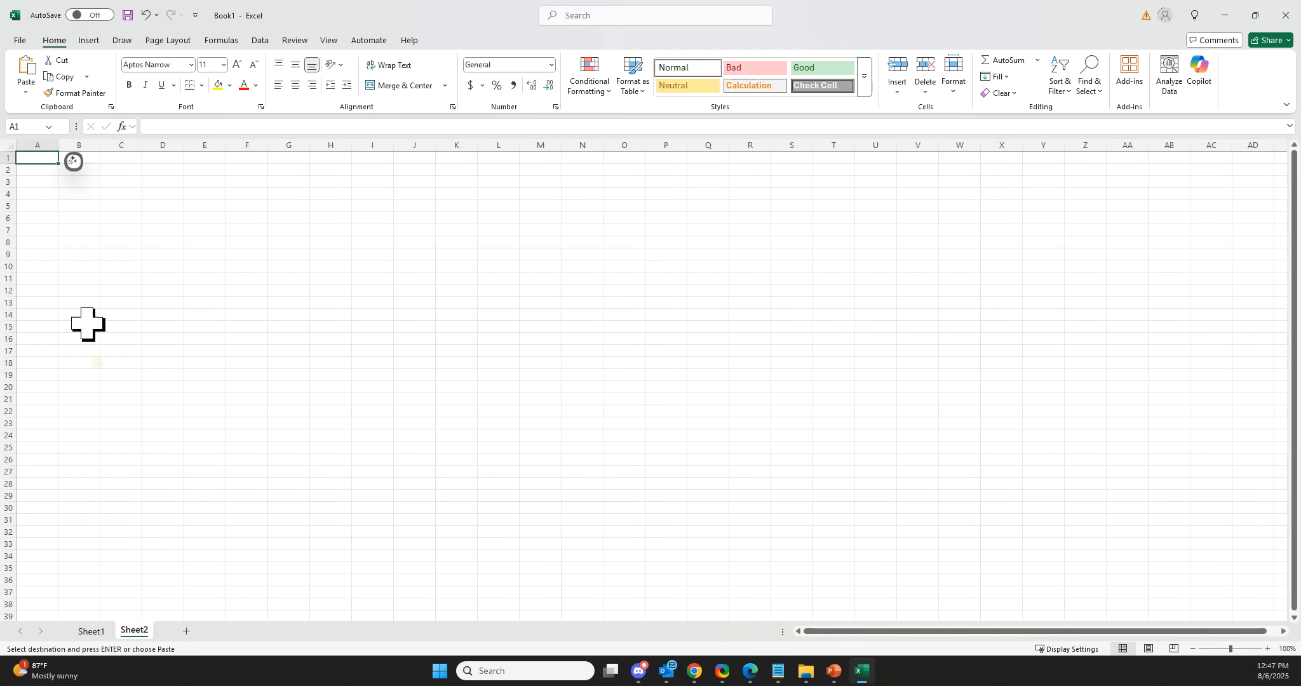
left_click(160, 182)
key("shift+Down")
key("shift+Down")
key("ctrl+v")
left_click(207, 266)
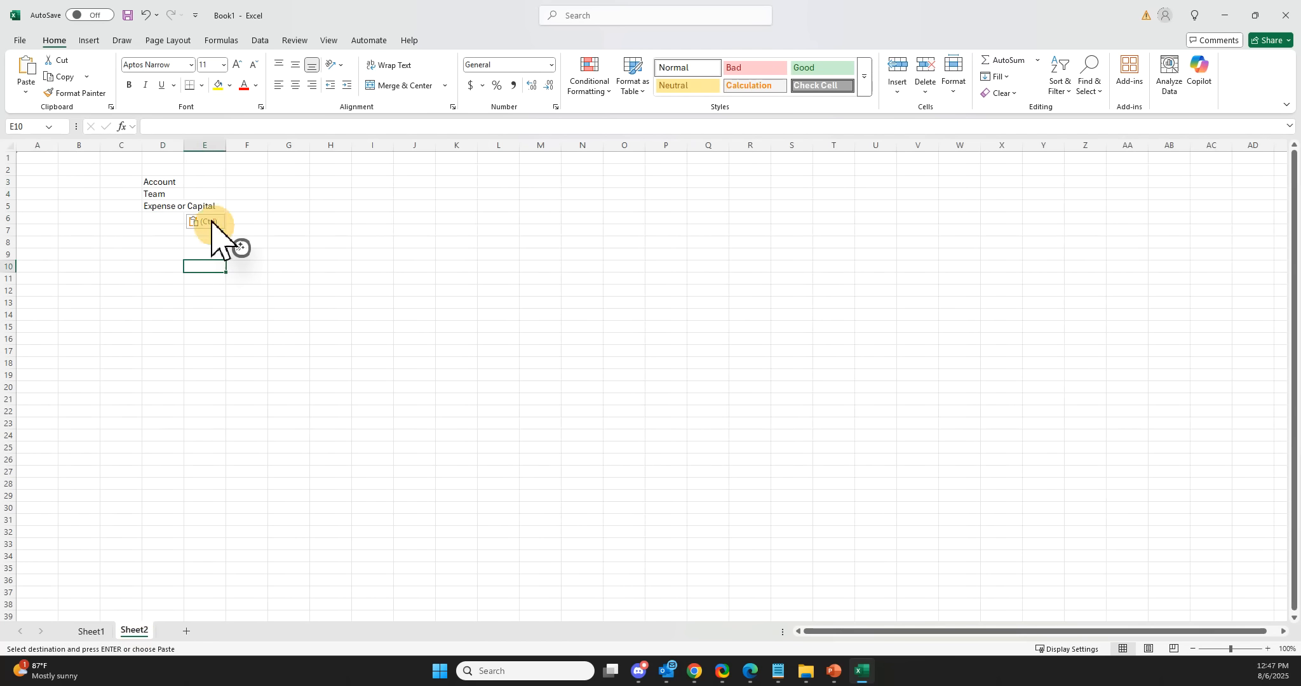
Enter ACTUAL as the version in cell G1 and fill it across to column O.
left_click(160, 182)
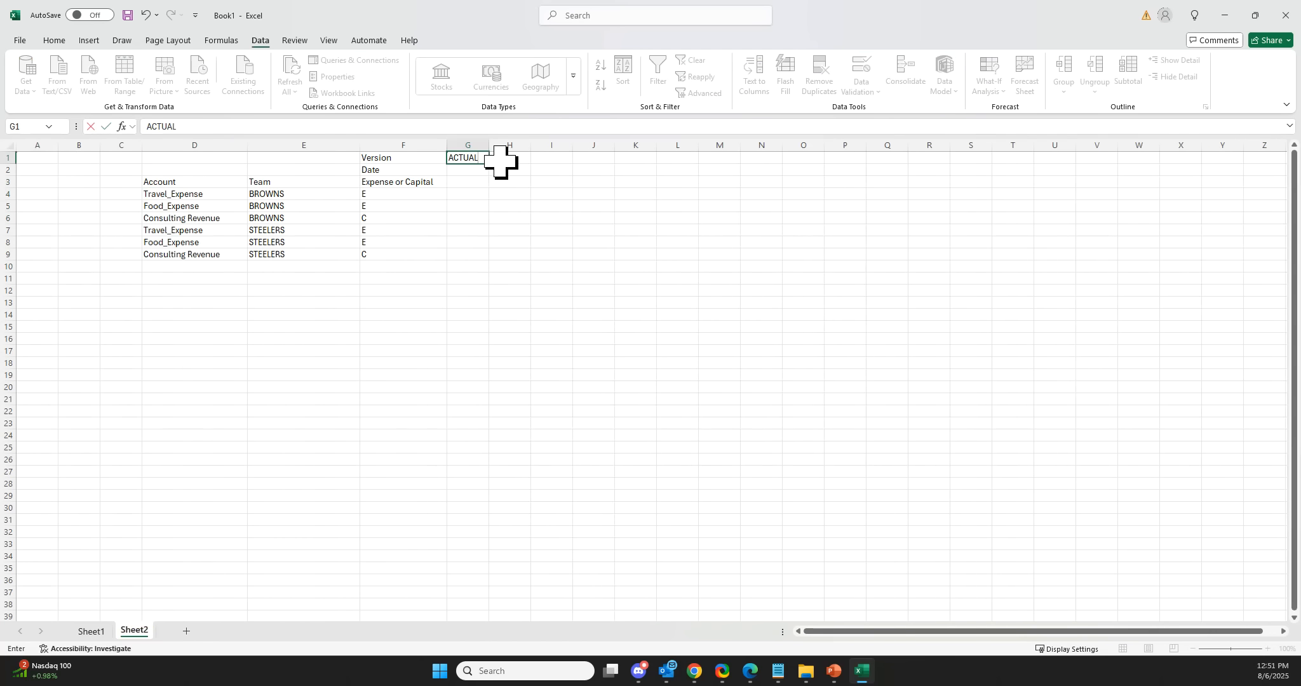
type("ACTUAL")
key("Return")
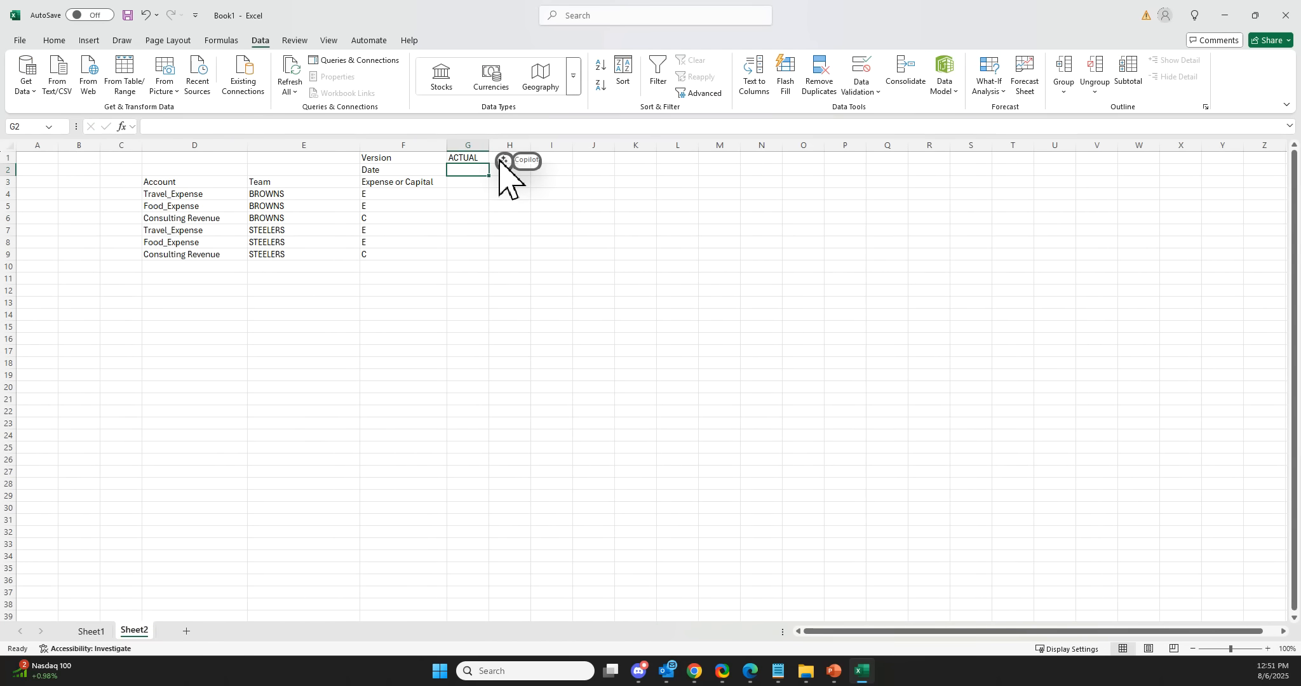
left_click(477, 159)
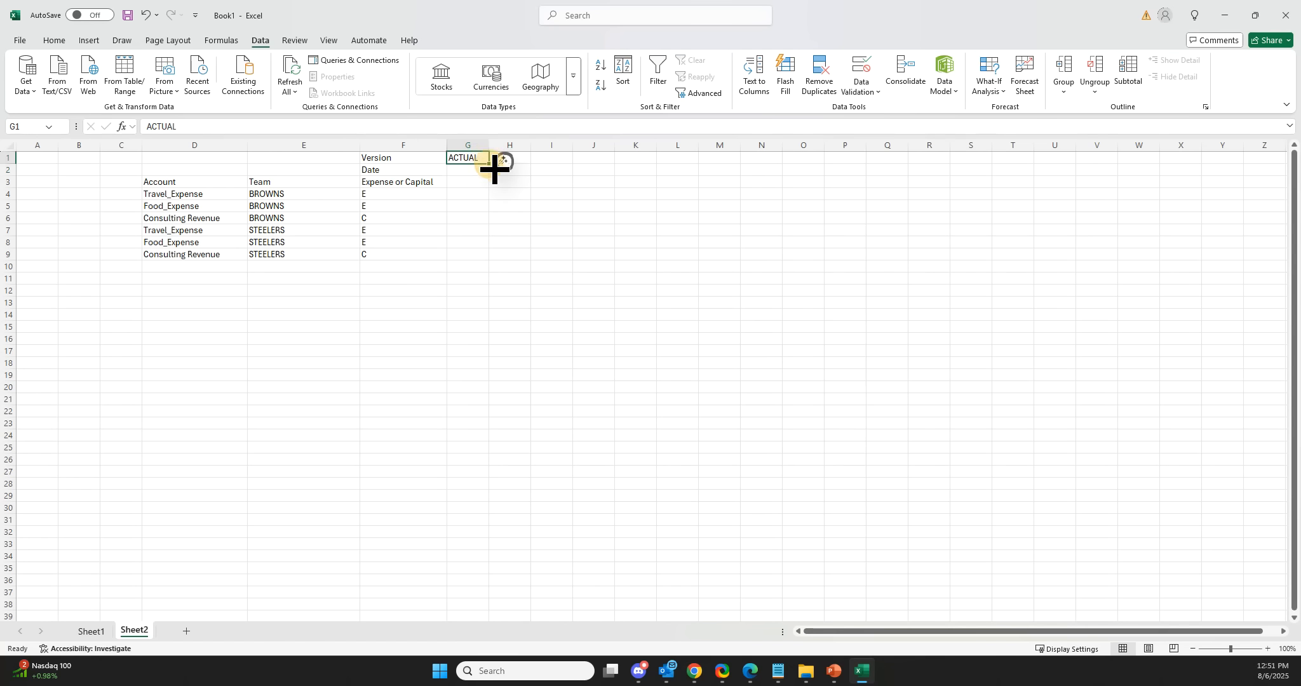
left_click_drag(489, 163, 823, 165)
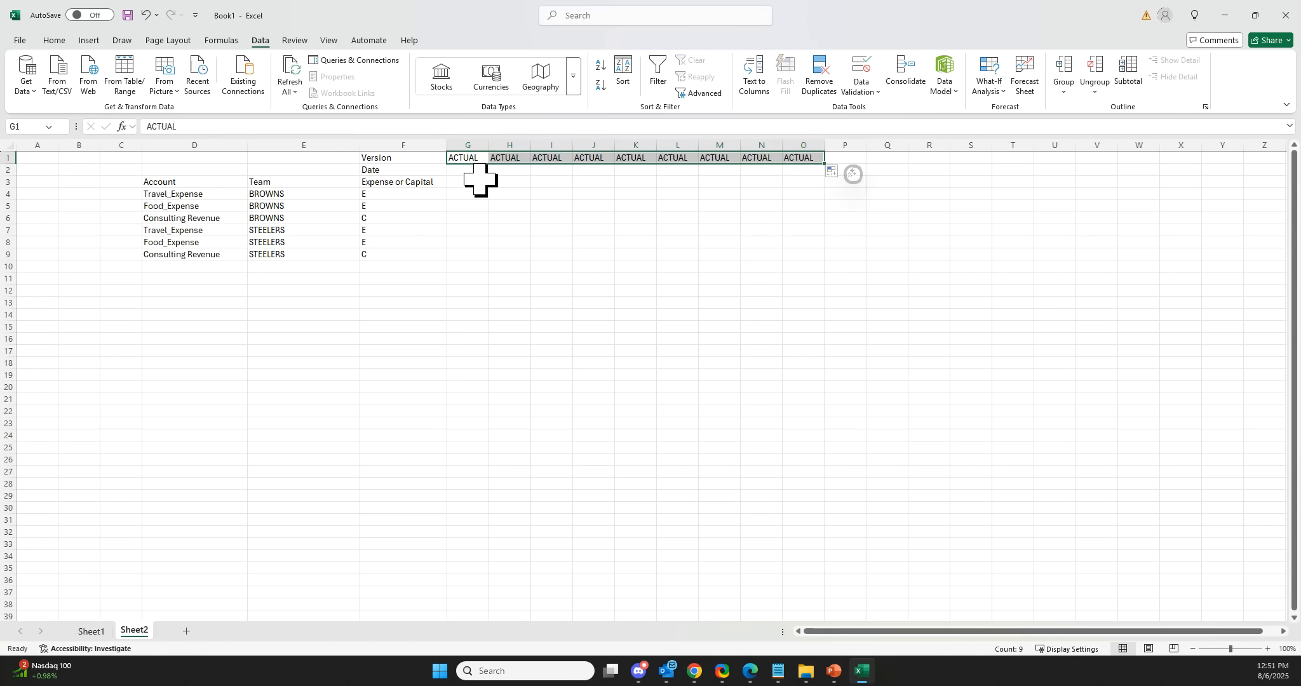
Enter the dates 2025.01 and 2025.02 in cells G2 and H2.
left_click(478, 171)
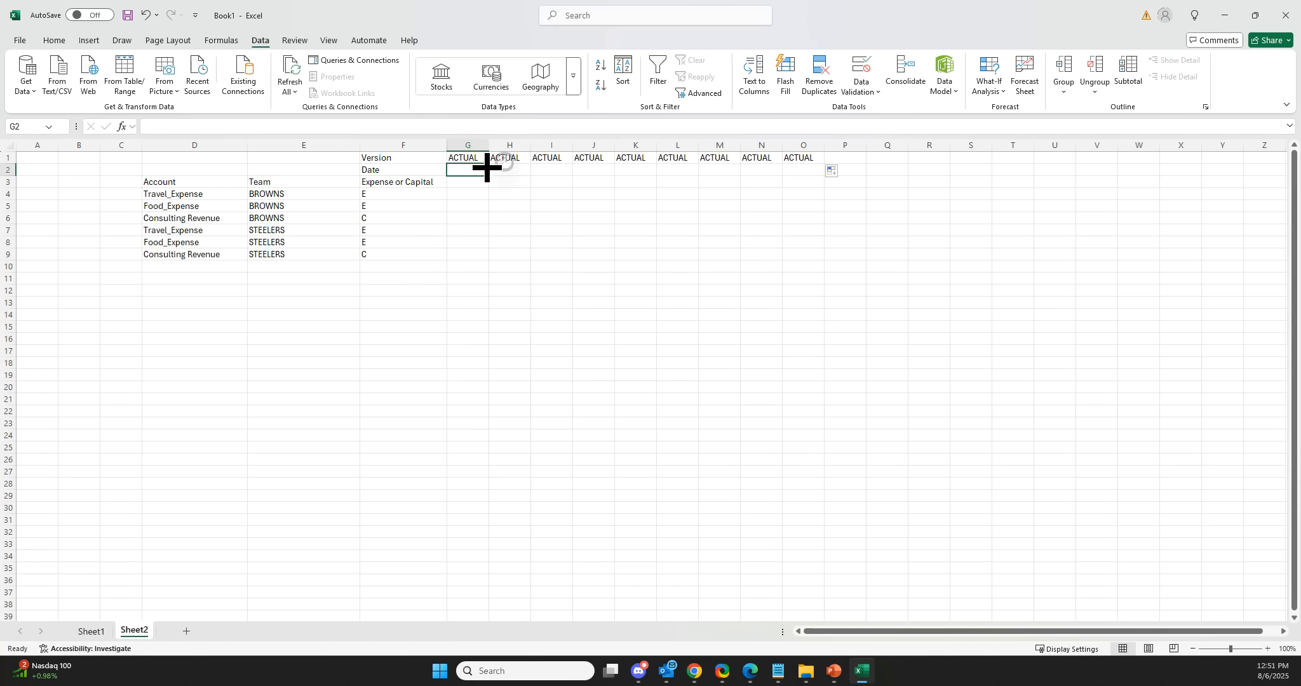
type("2025")
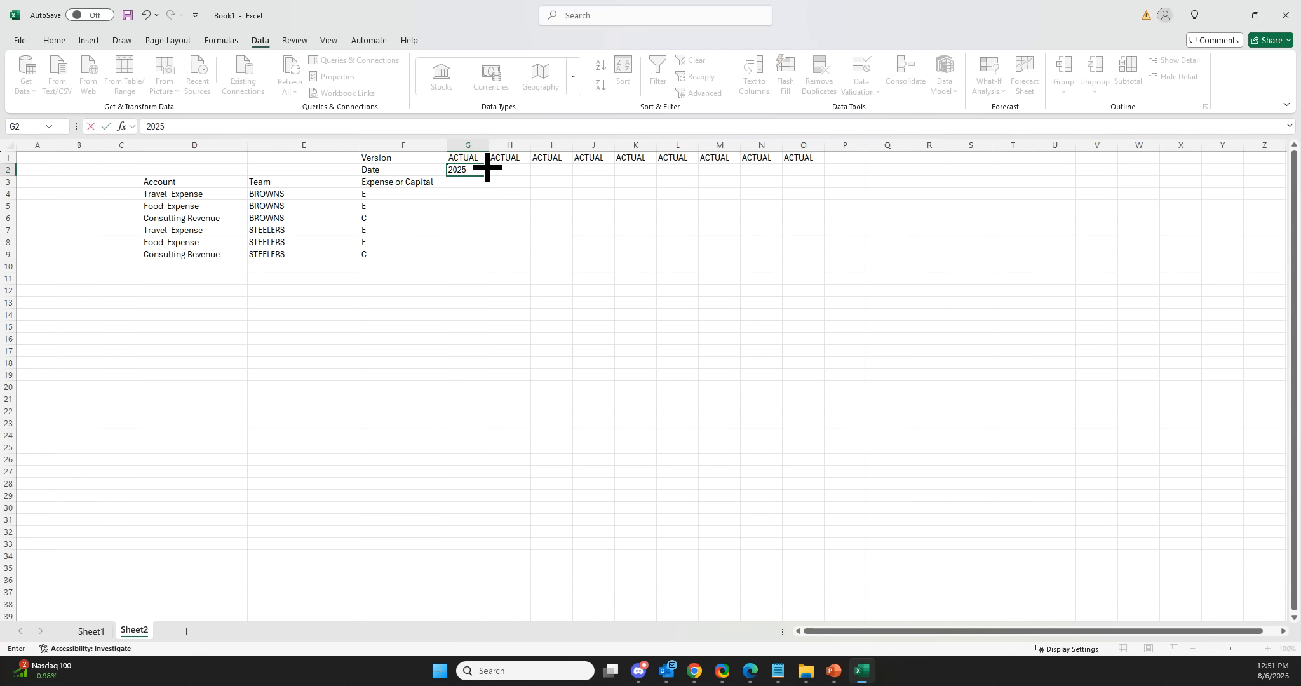
type(".01")
key("Return")
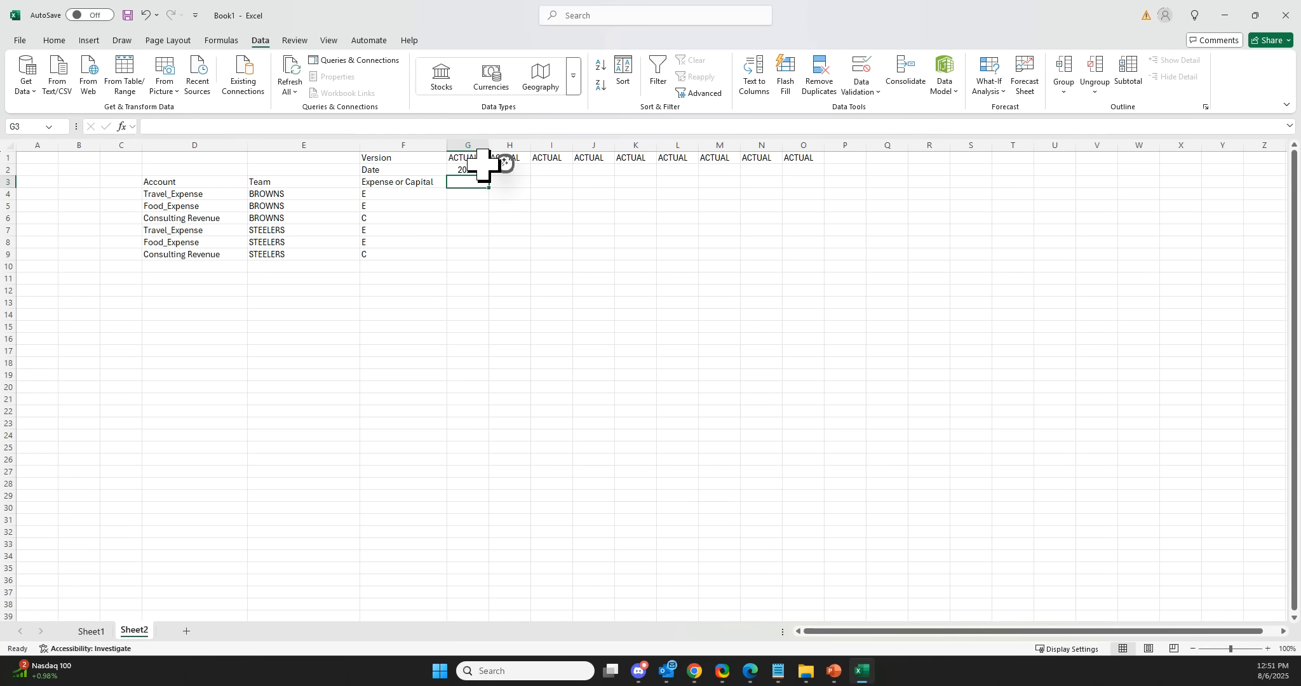
left_click(508, 168)
type("20")
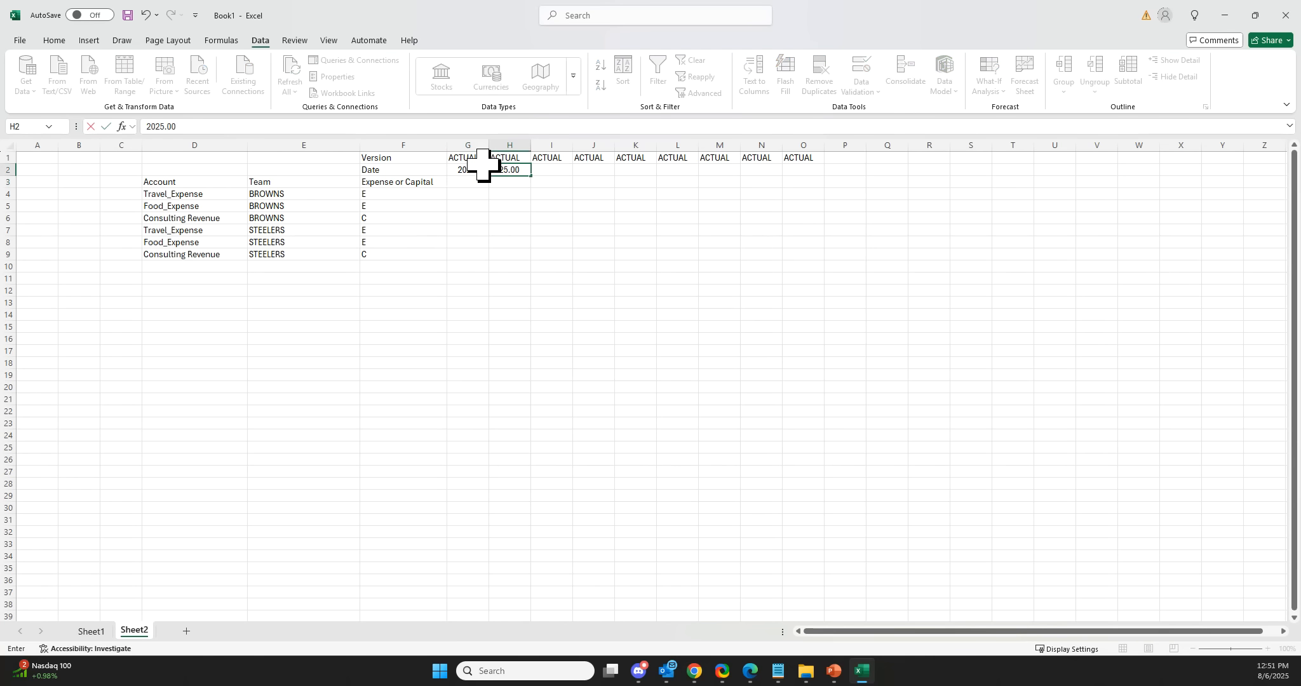
type("25.02")
key("Return")
Extend the version and date series across to column R, ending at 2025.12.
left_click(474, 206)
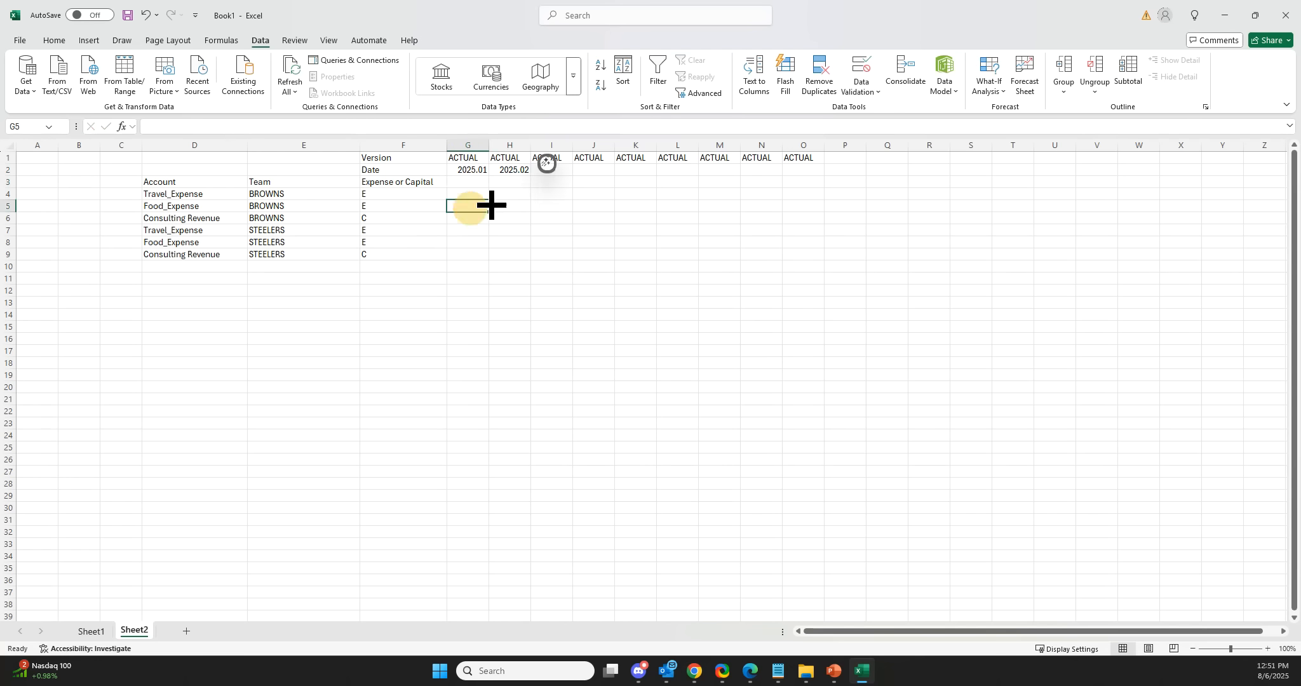
left_click_drag(470, 169, 845, 179)
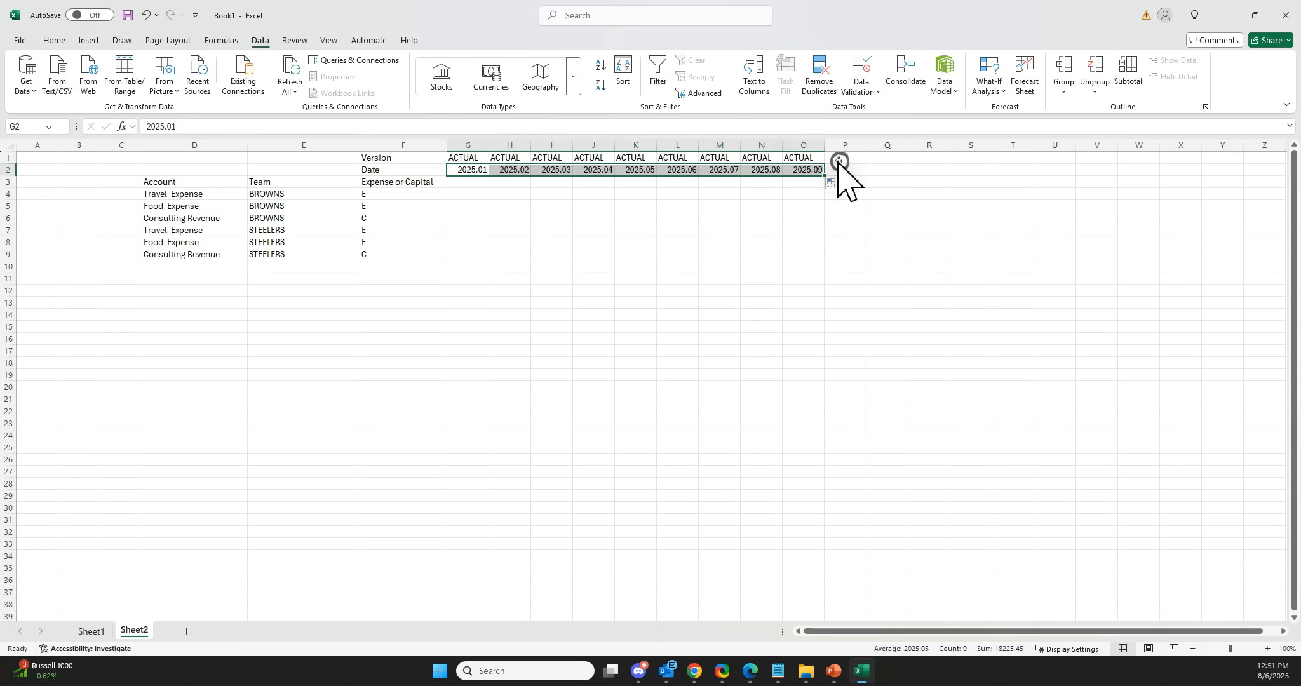
left_click(805, 157)
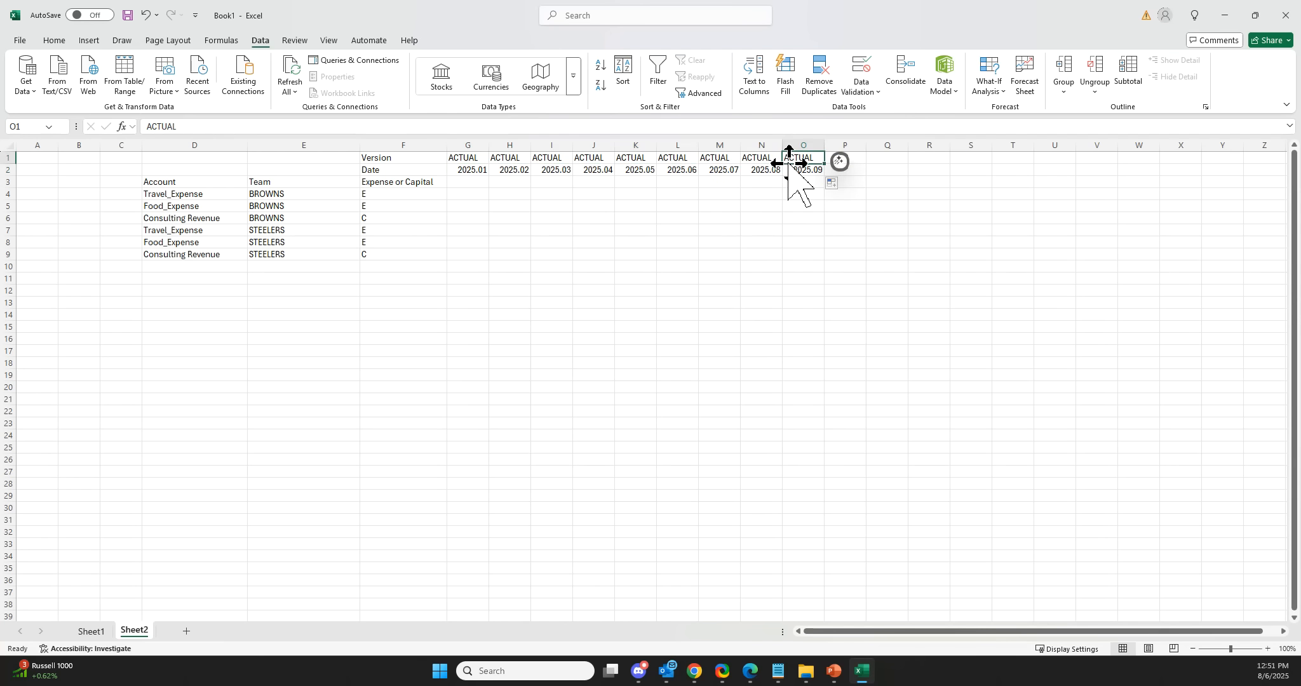
left_click_drag(773, 159, 950, 175)
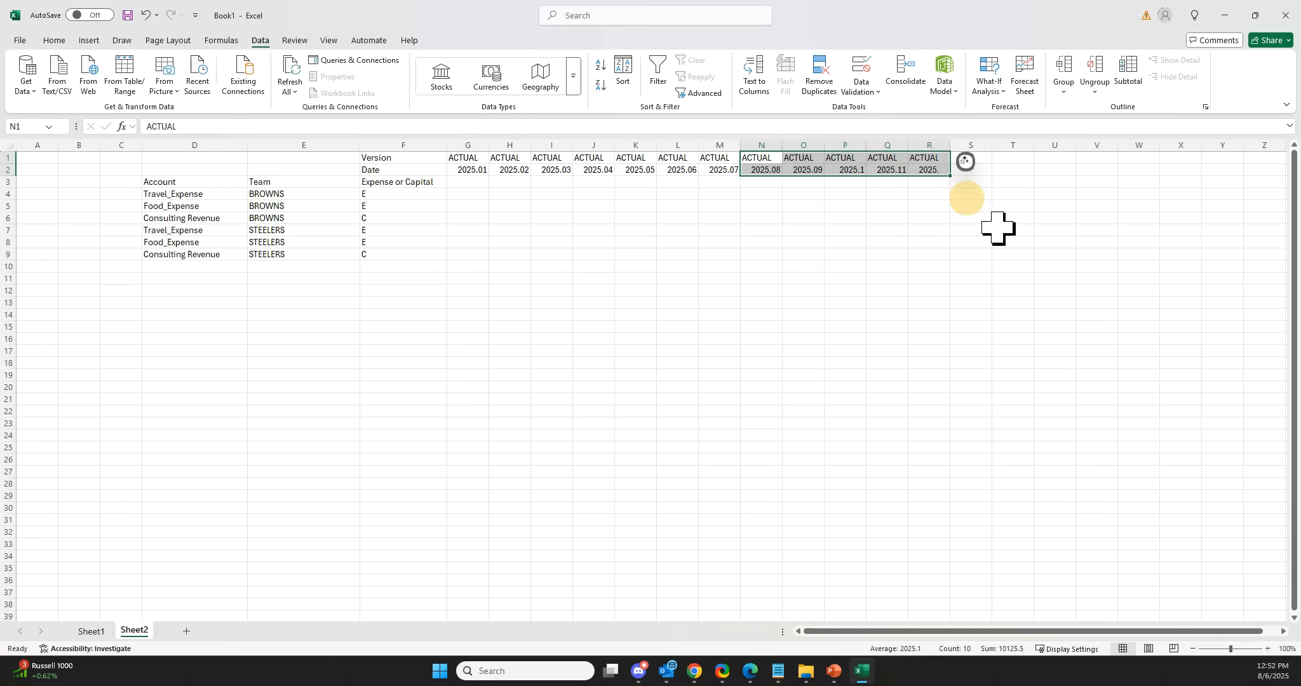
left_click(933, 267)
Enter -500 and -75 as the January amounts for the Browns travel and food expenses.
left_click(470, 194)
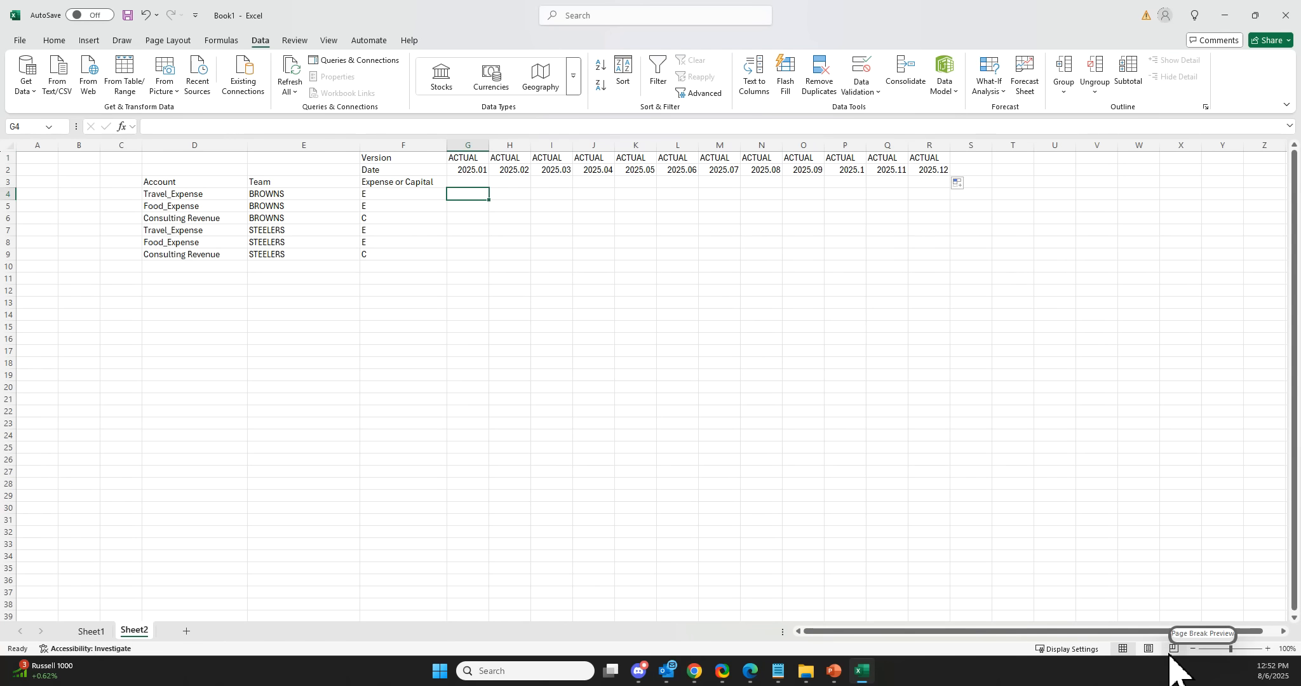
type("-500")
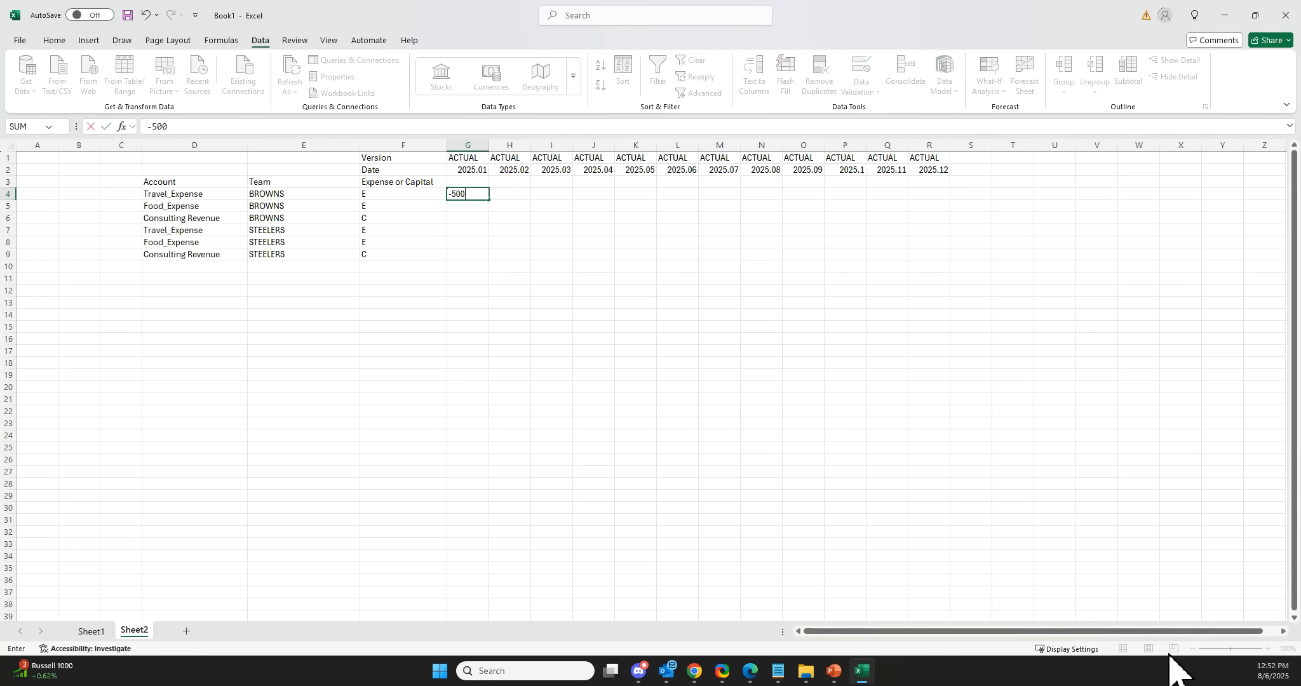
key("Return")
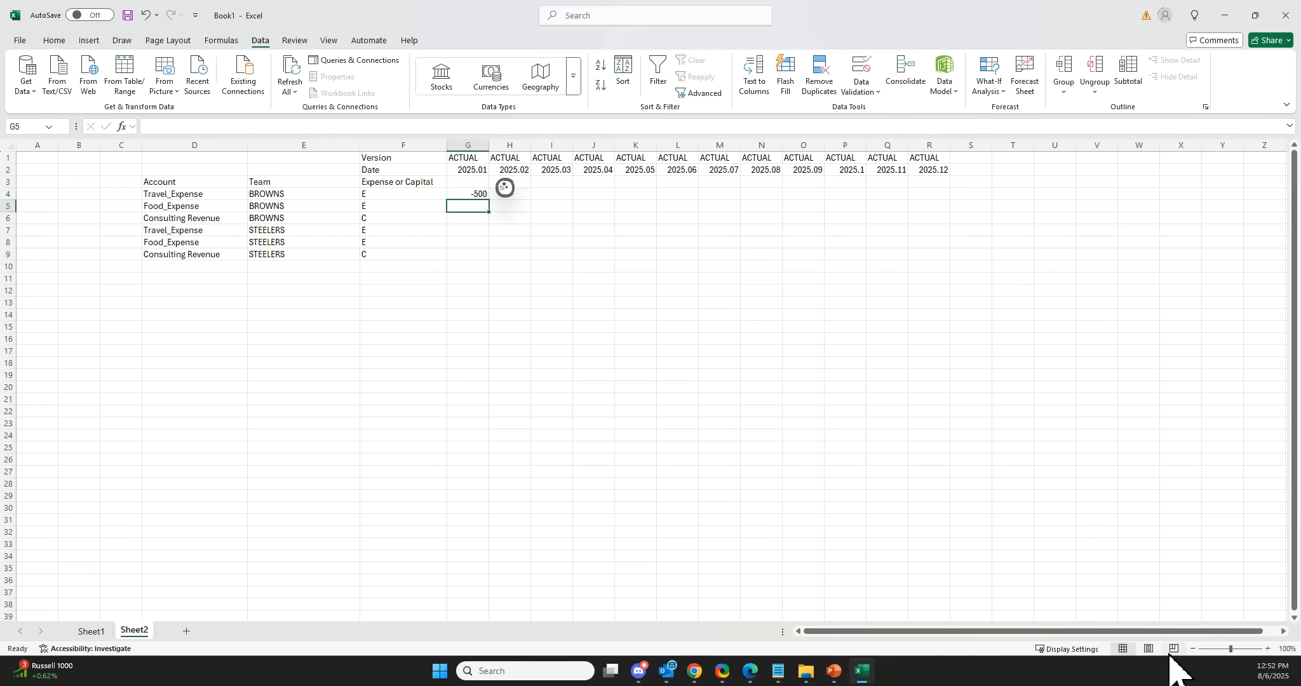
type("-75")
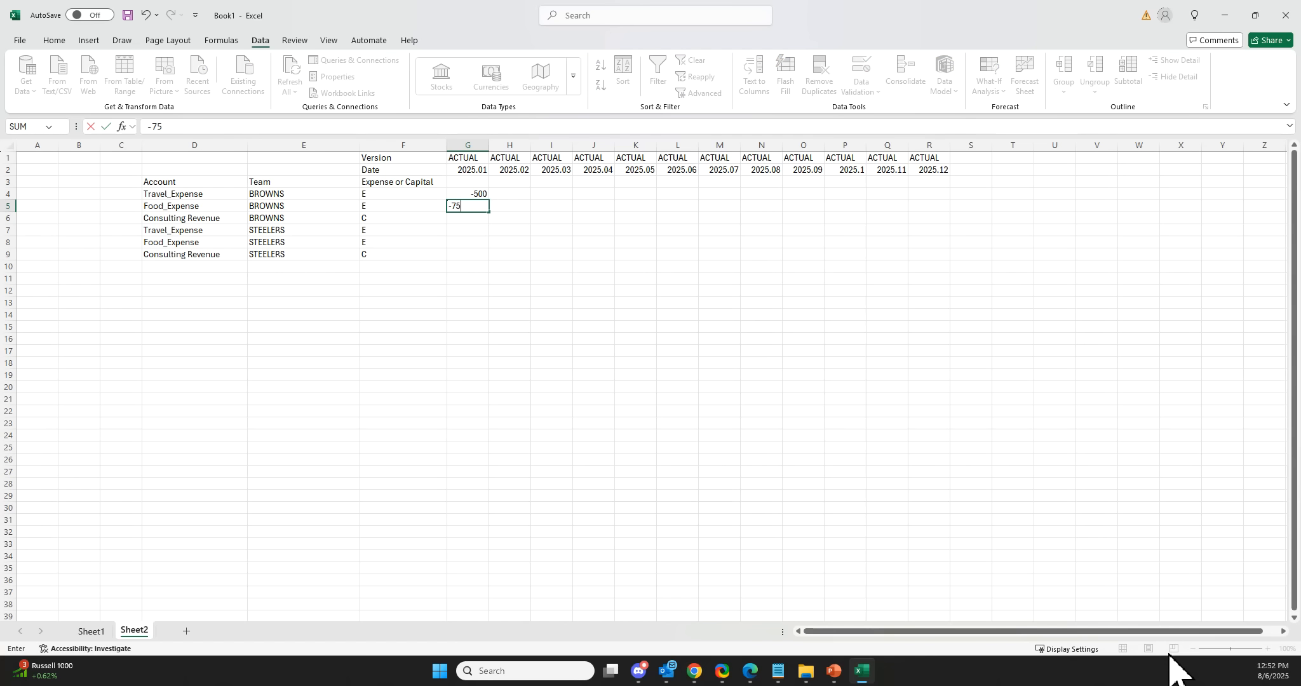
key("Return")
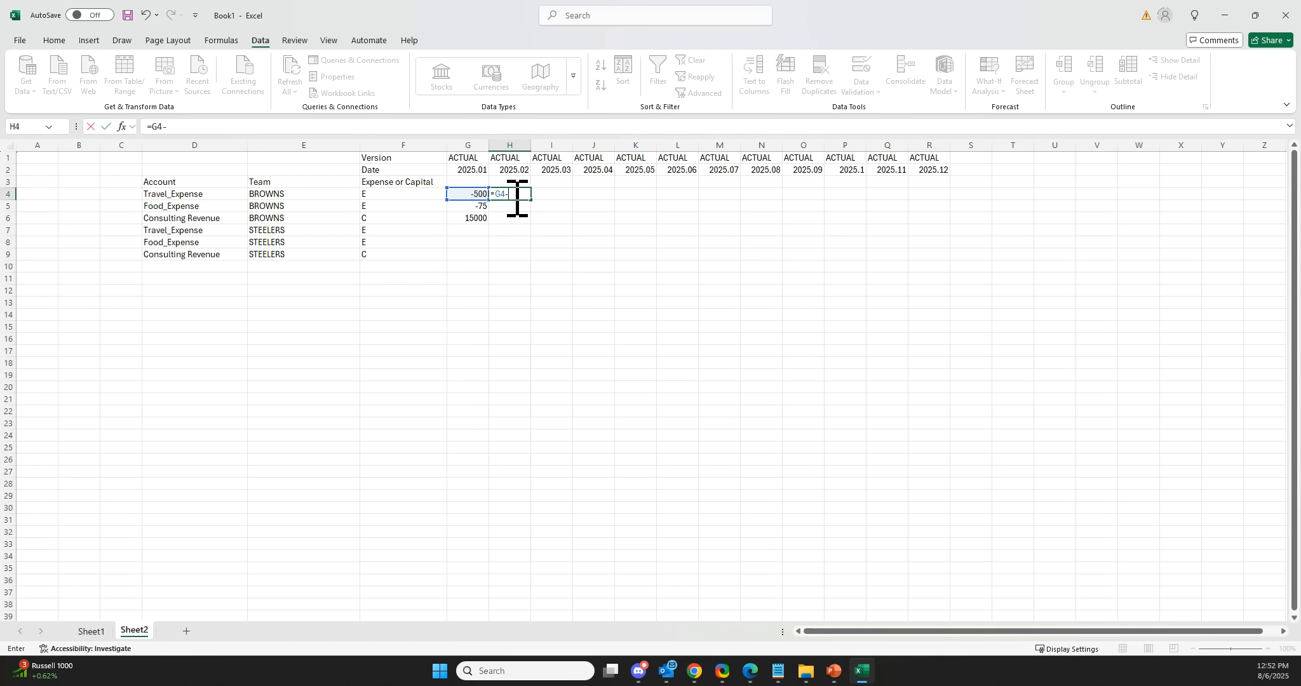
Complete the H4 formula =G4-15 and fill the Browns amount rows across through December.
key("Return")
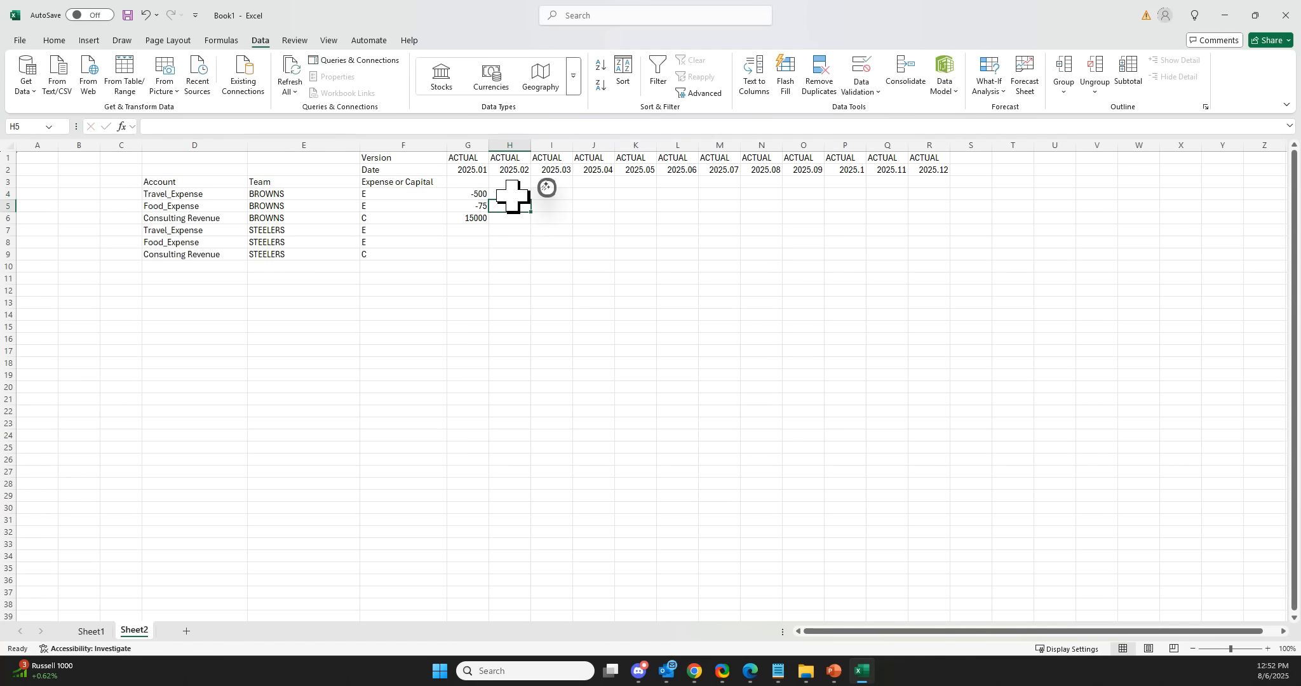
left_click(512, 194)
left_click_drag(531, 202, 943, 237)
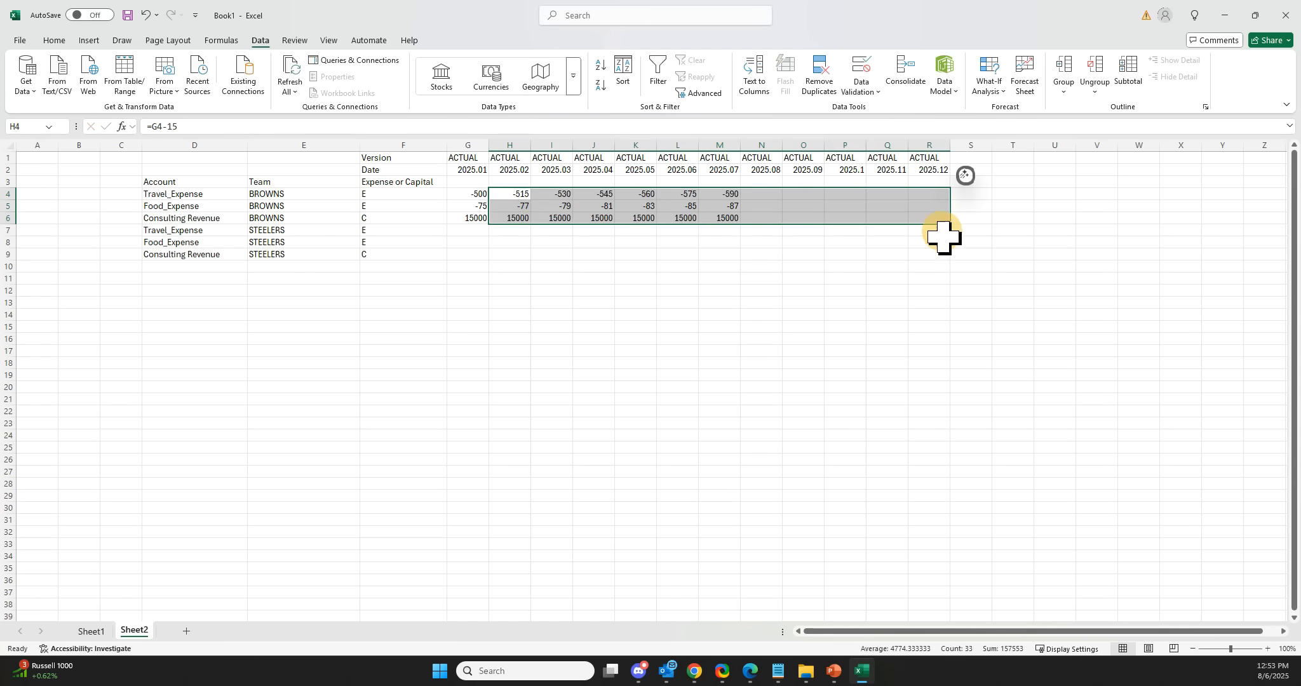
left_click(511, 278)
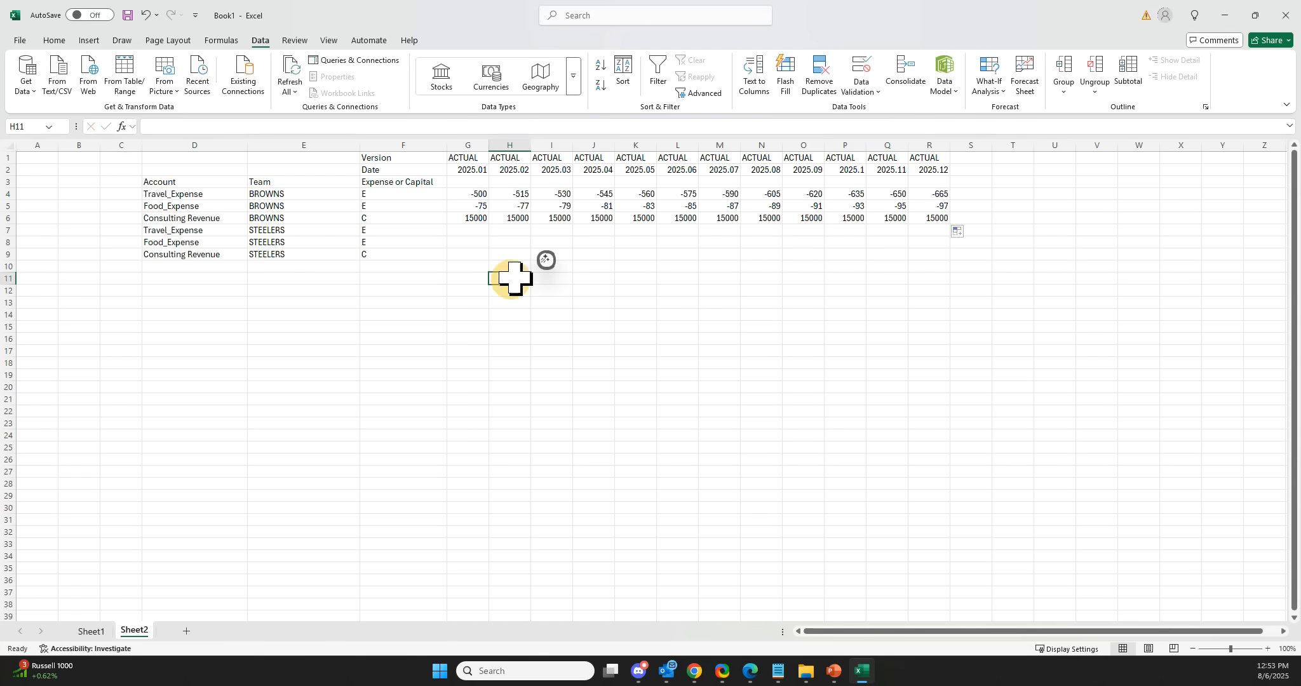
Copy the Browns amounts, paste them starting at cell G8, and set the pasted consulting revenue in G10 to 7500.
left_click_drag(476, 195, 930, 221)
key("ctrl+c")
left_click(476, 242)
key("ctrl+v")
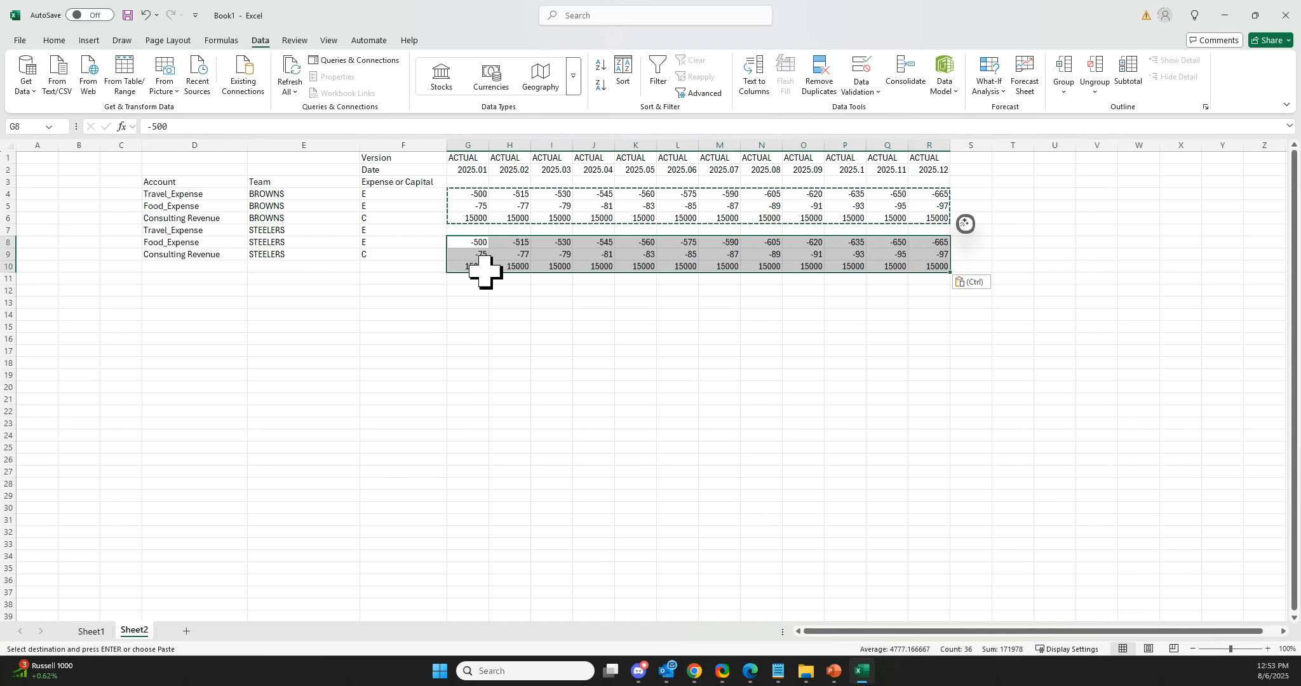
left_click(485, 268)
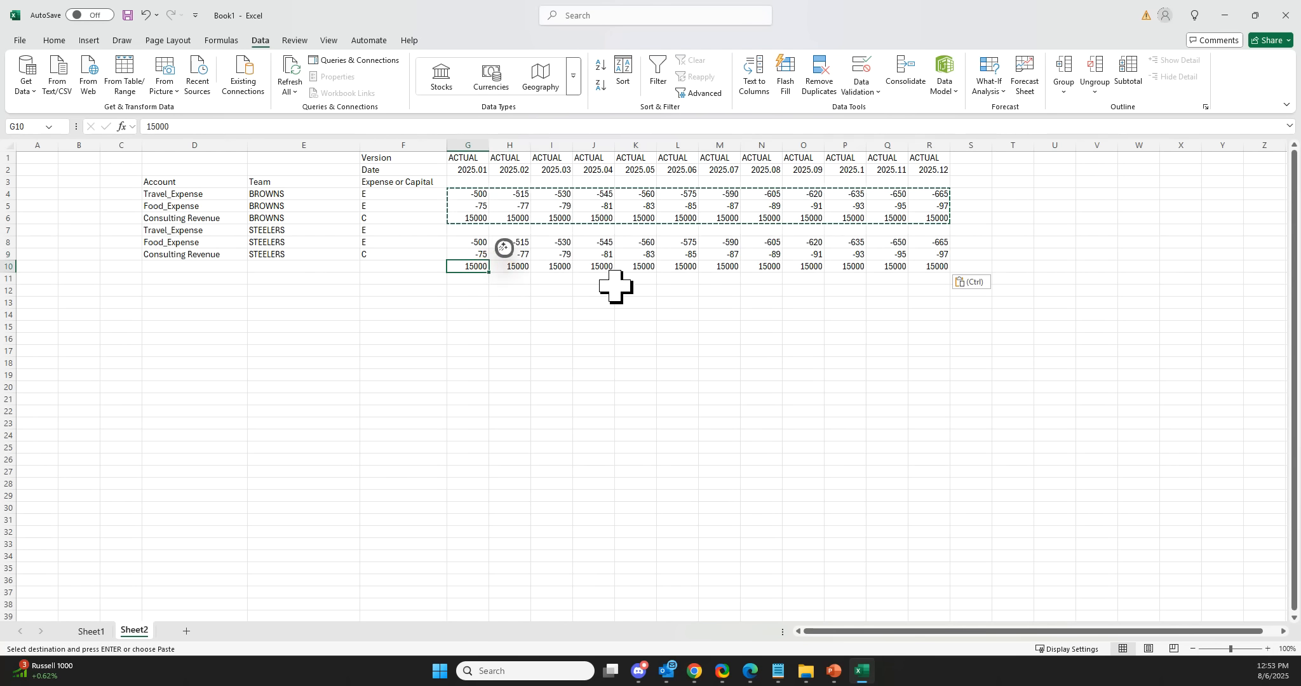
type("7500")
key("Return")
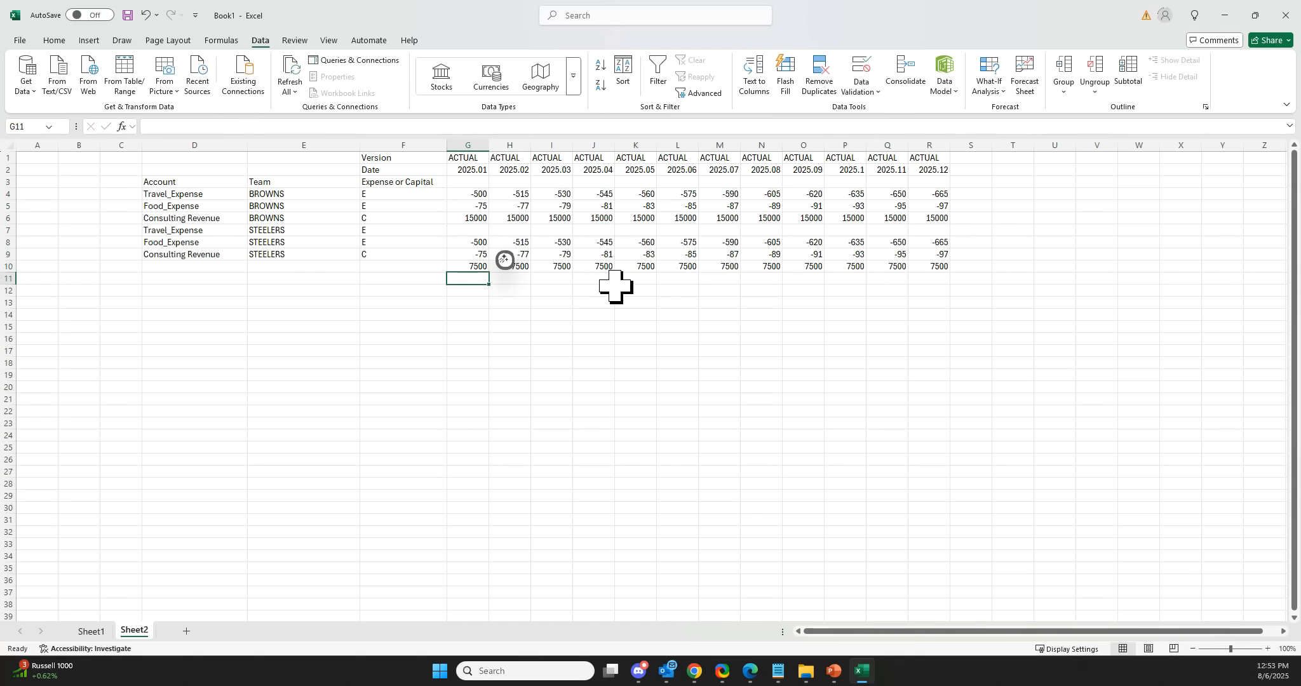
Move the STEELERS amount block up one row so it aligns with rows 7 to 9.
left_click(896, 339)
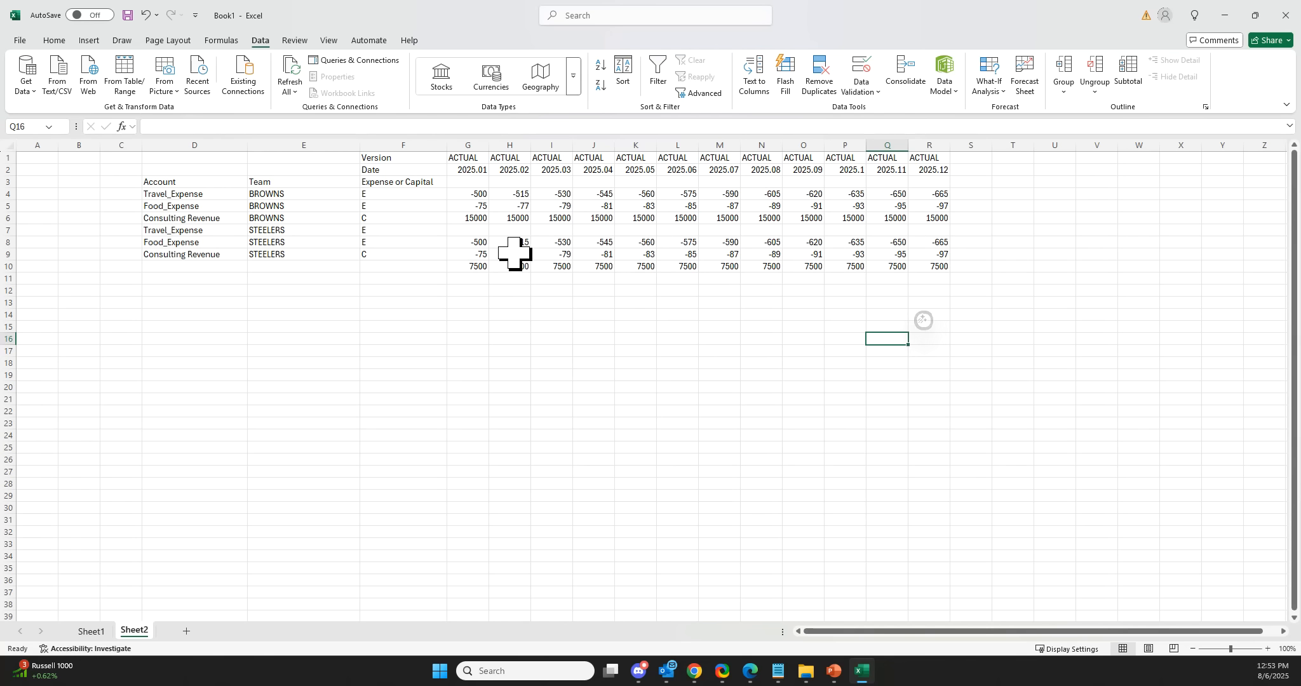
left_click_drag(484, 242, 935, 282)
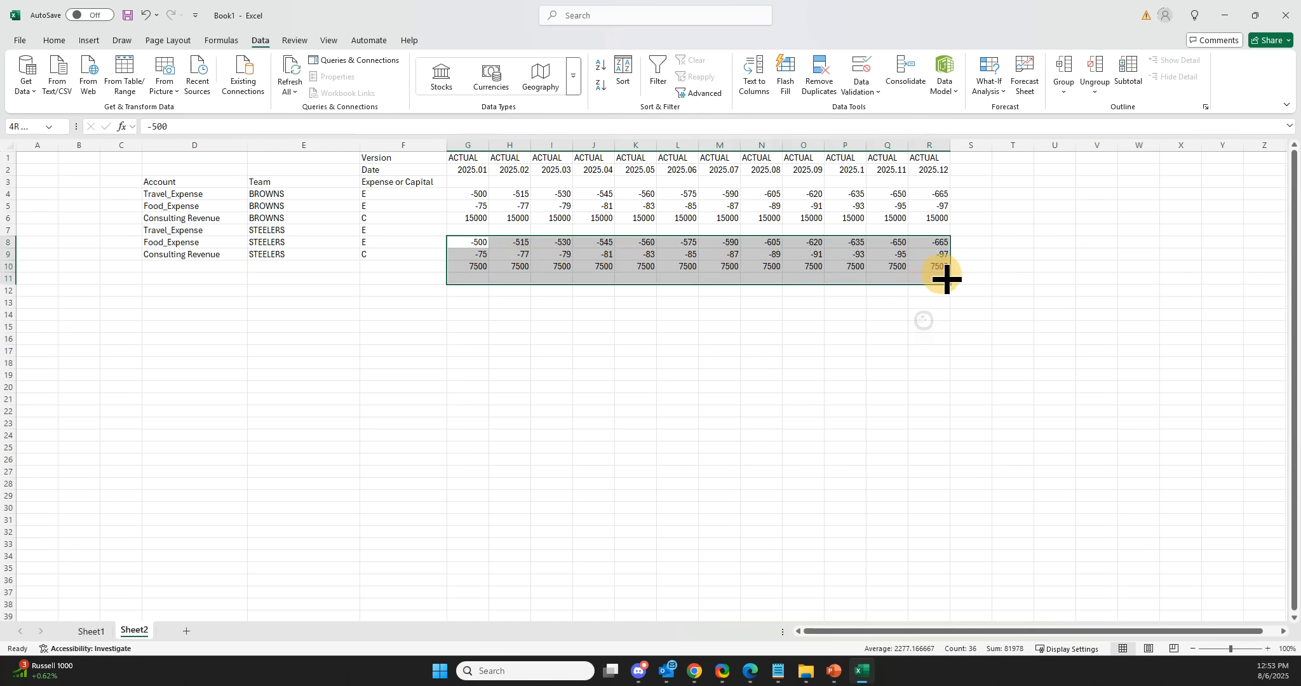
left_click_drag(872, 237, 870, 226)
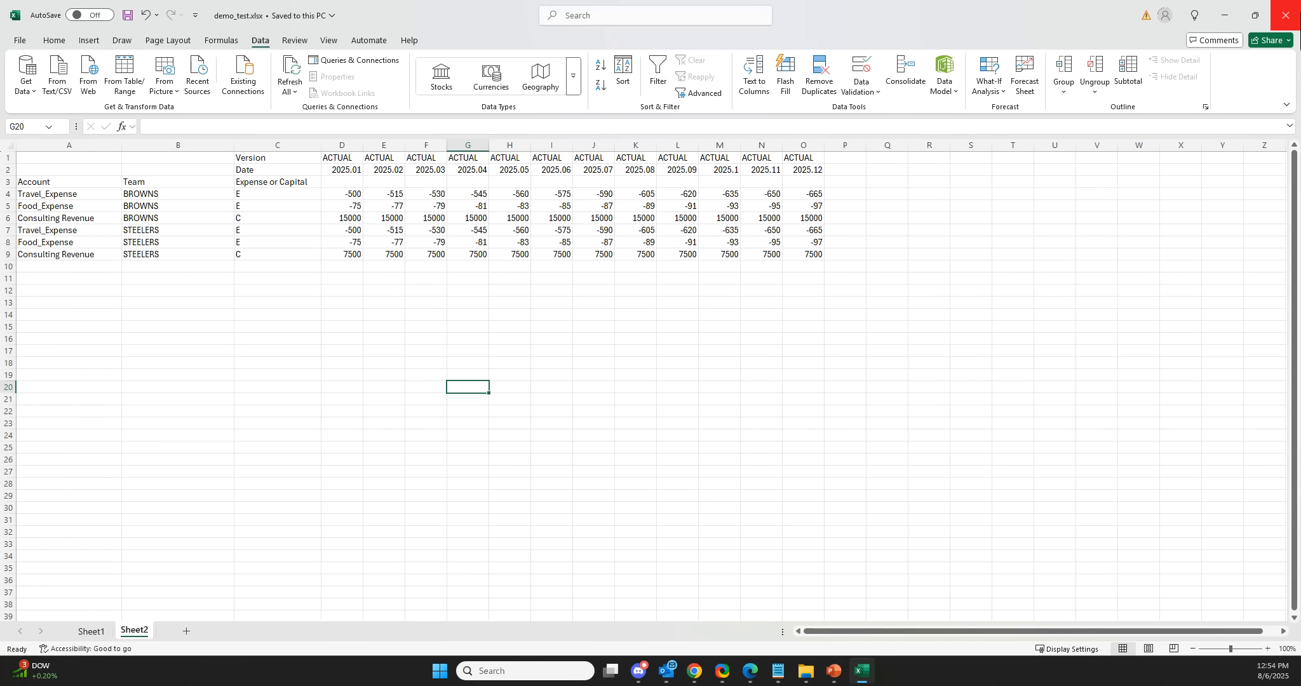
Close Excel and open the Modeler in SAP Analytics Cloud.
left_click(1289, 14)
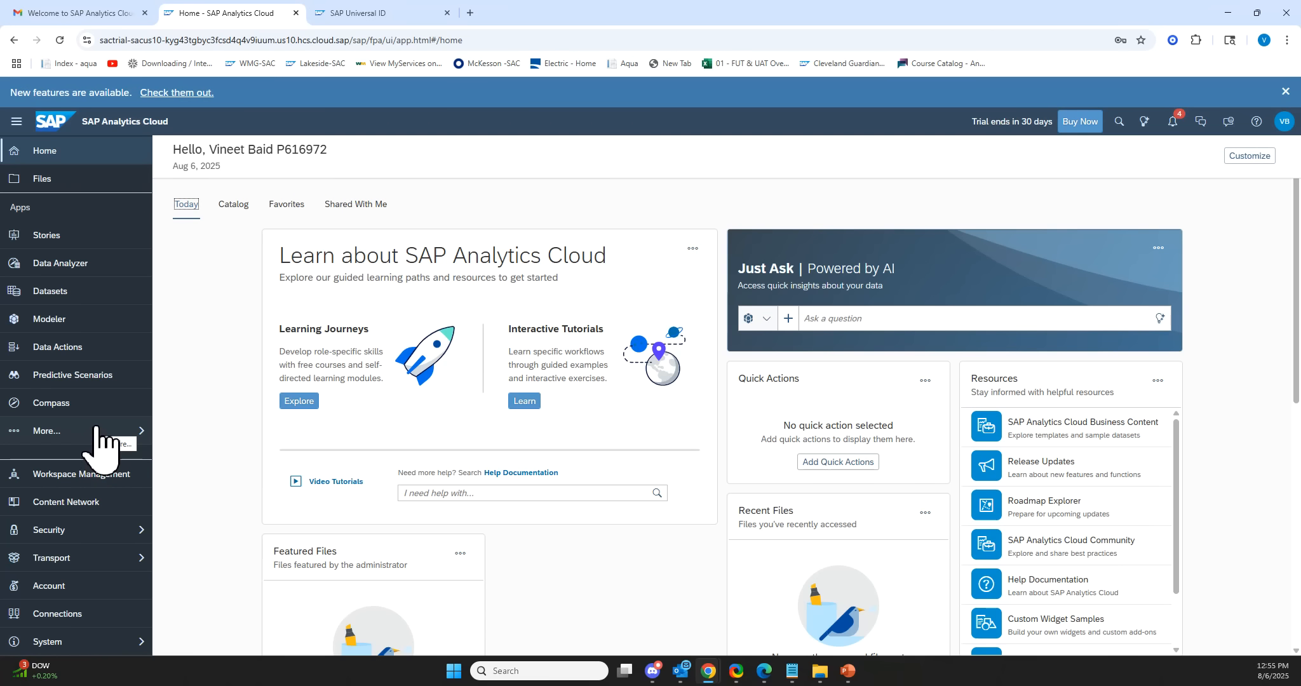
left_click(110, 433)
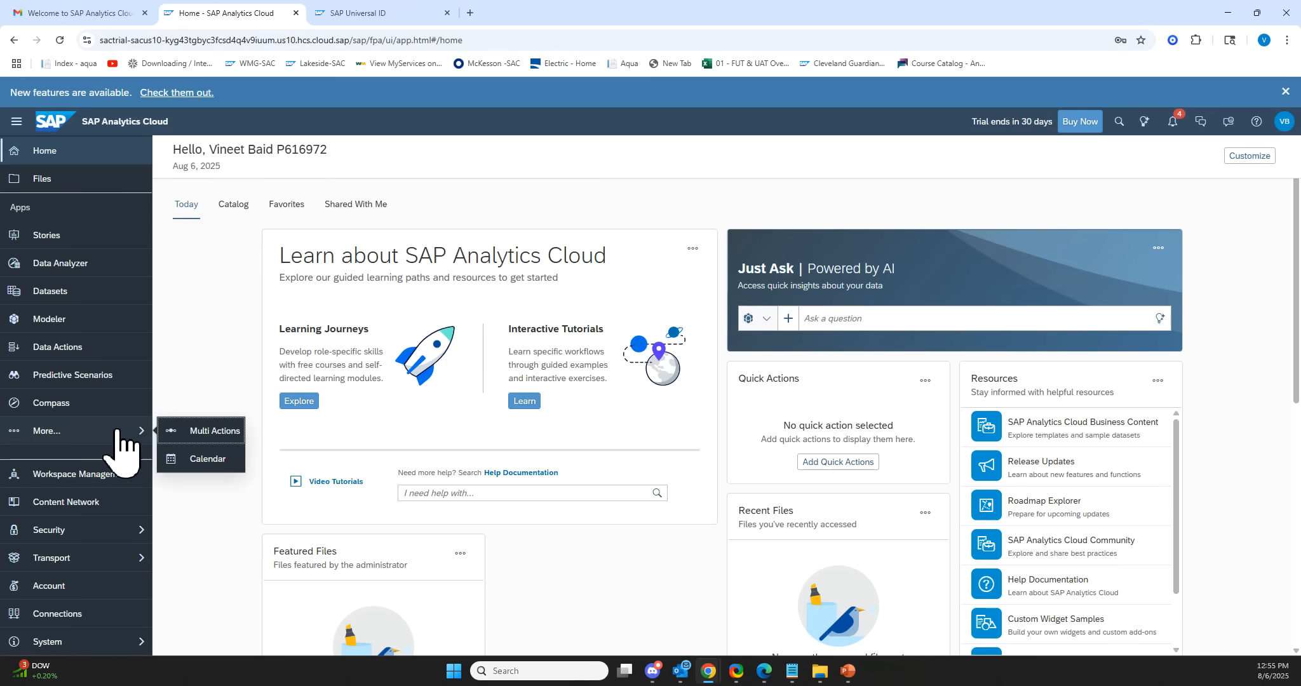
left_click(83, 325)
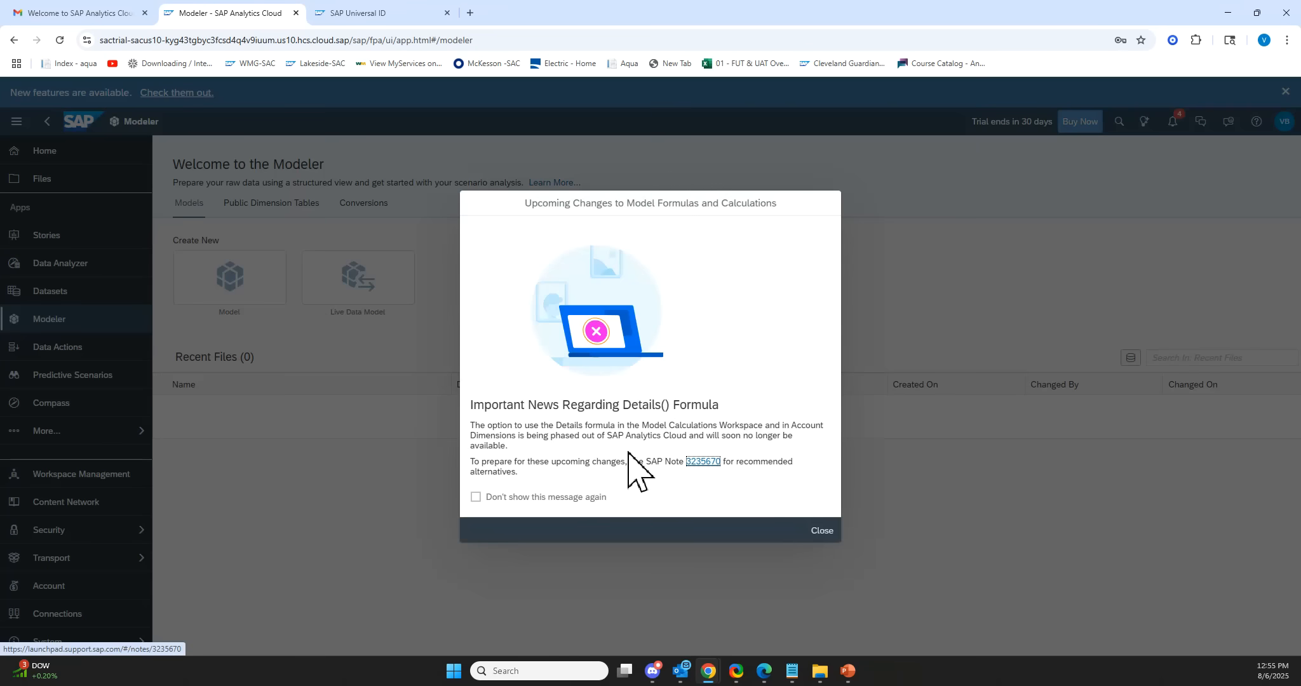
Dismiss the formula-changes notice so it is not shown again, and open Public Dimension Tables.
left_click(541, 501)
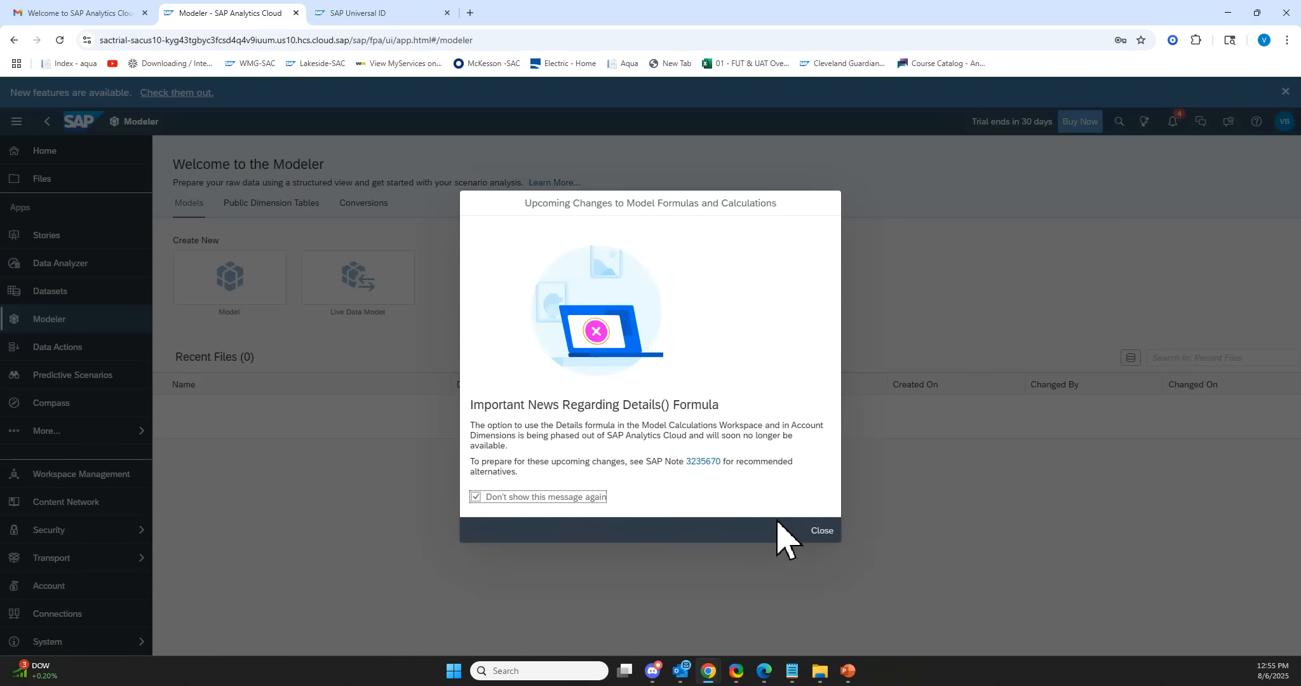
left_click(820, 531)
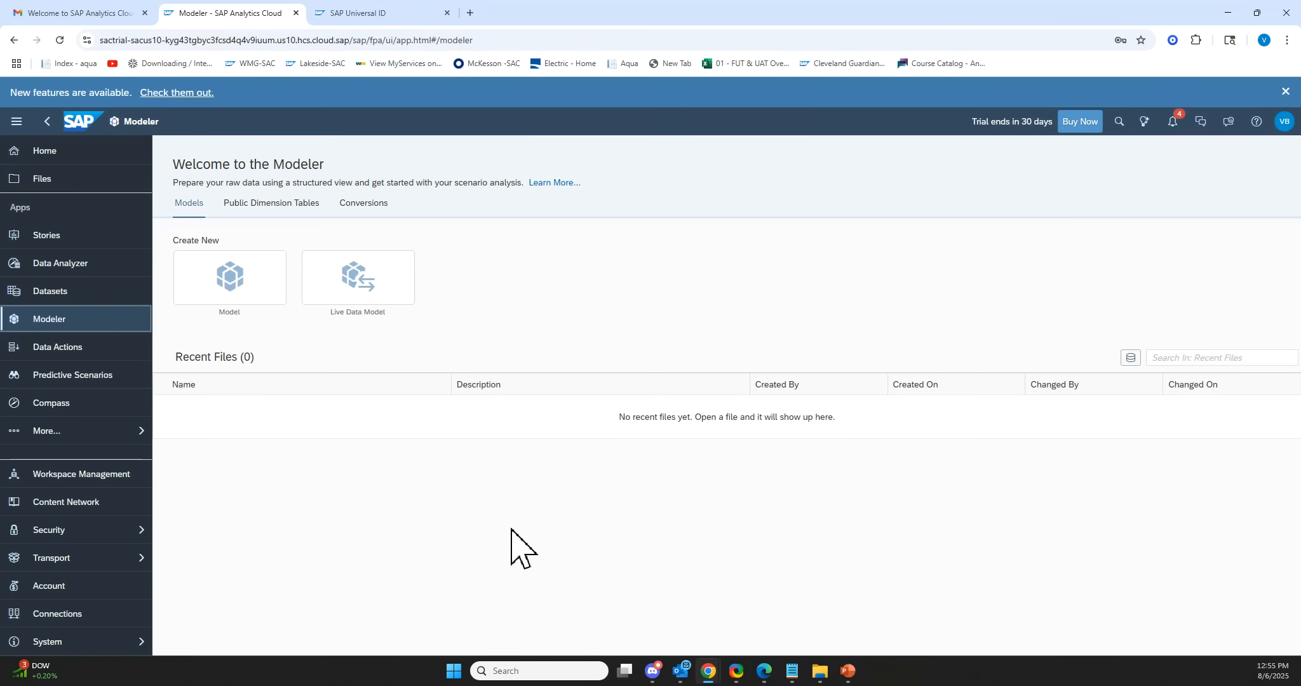
left_click(299, 205)
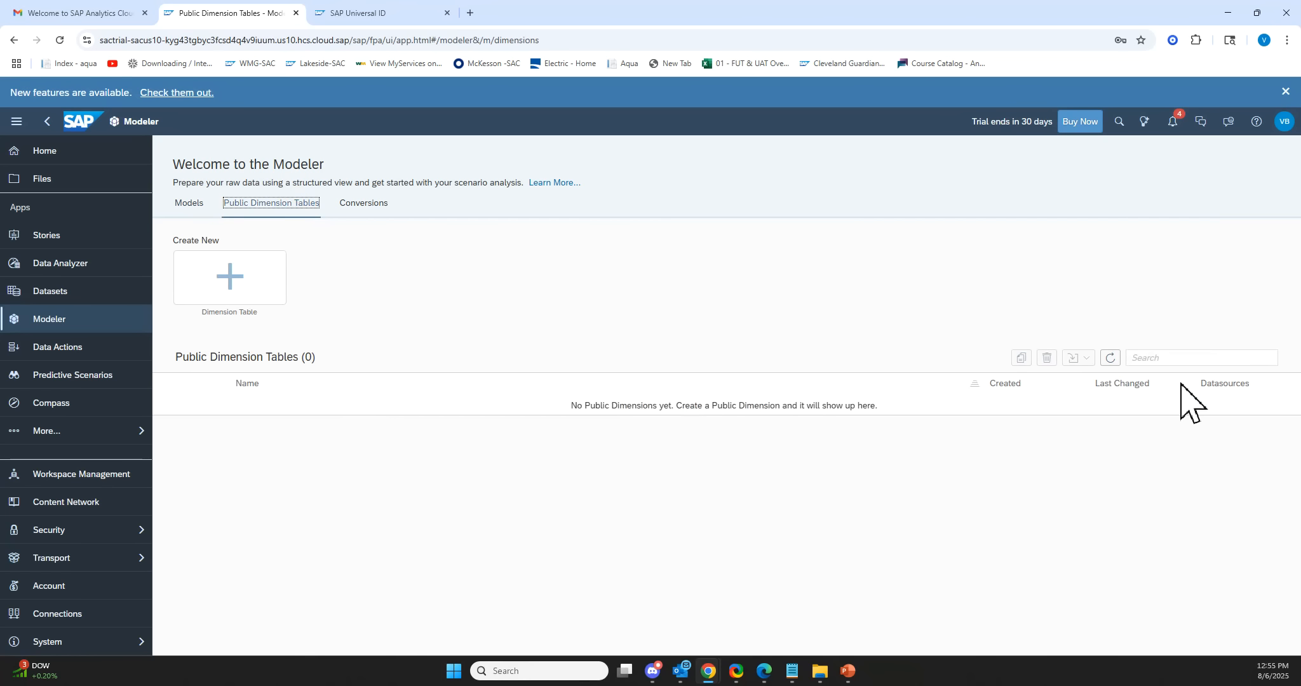
Create an Account-type dimension table named ACCOUNT with the description GL CODE.
left_click(247, 278)
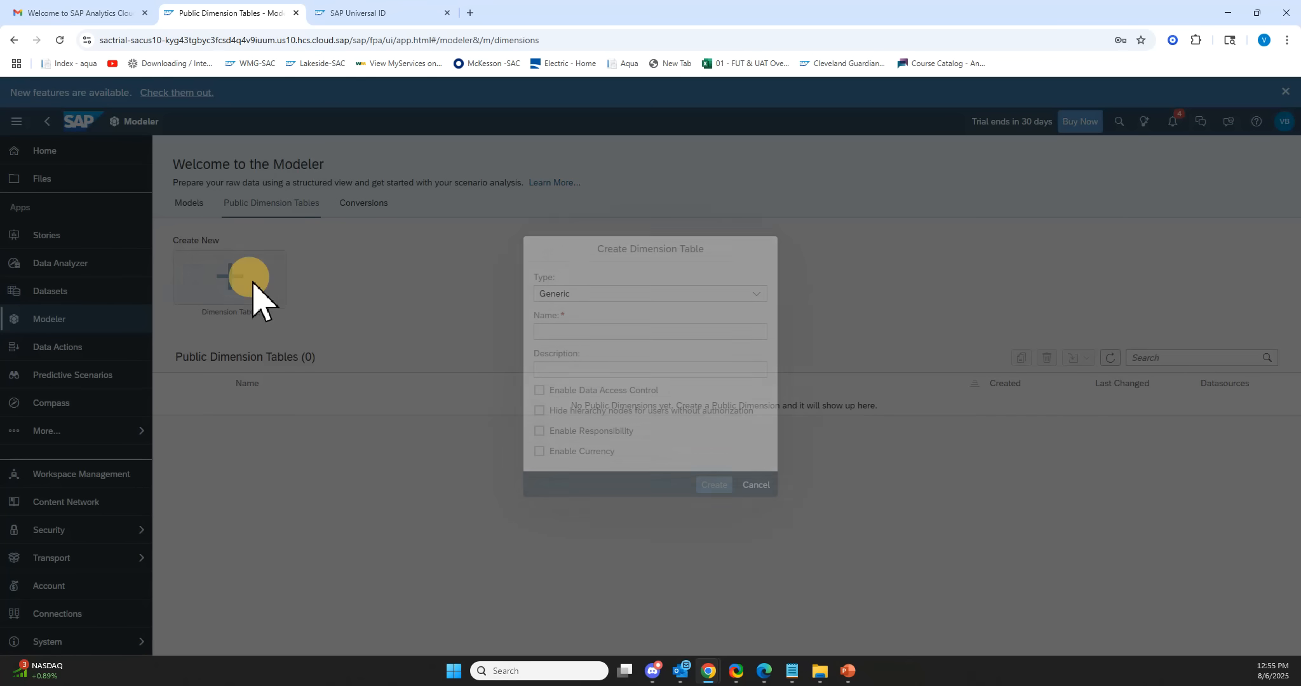
left_click(656, 294)
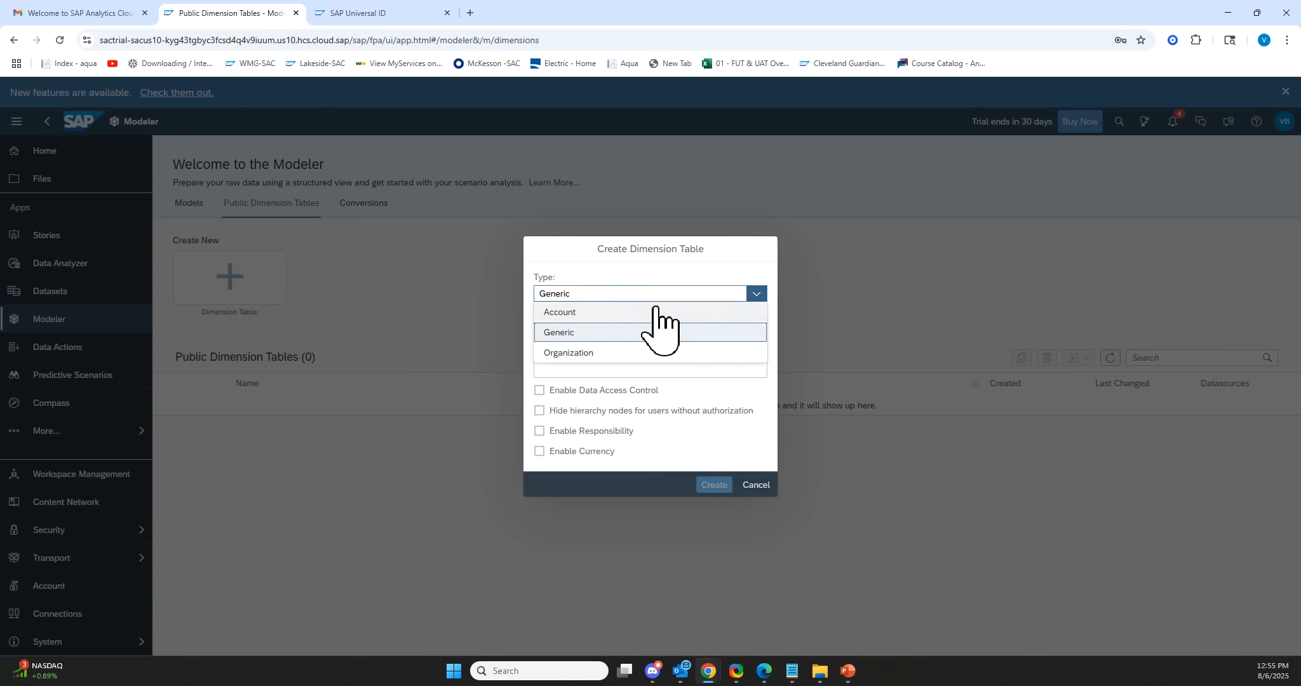
left_click(618, 311)
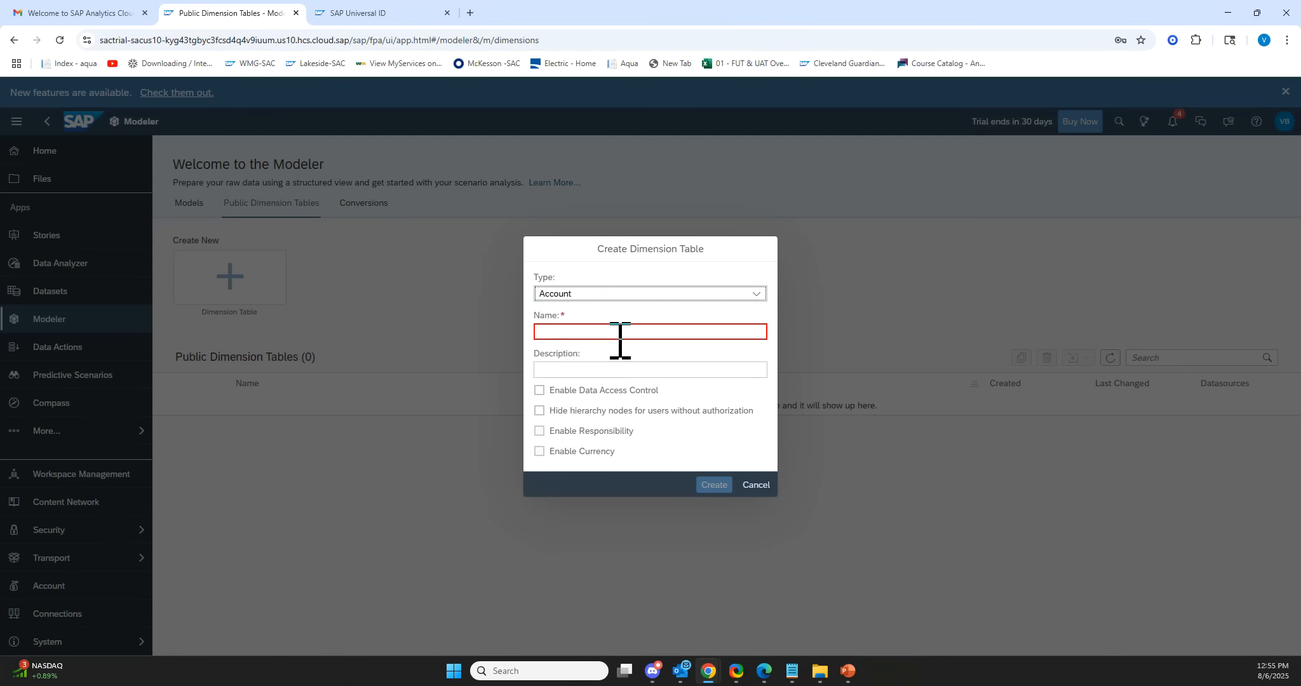
left_click(620, 332)
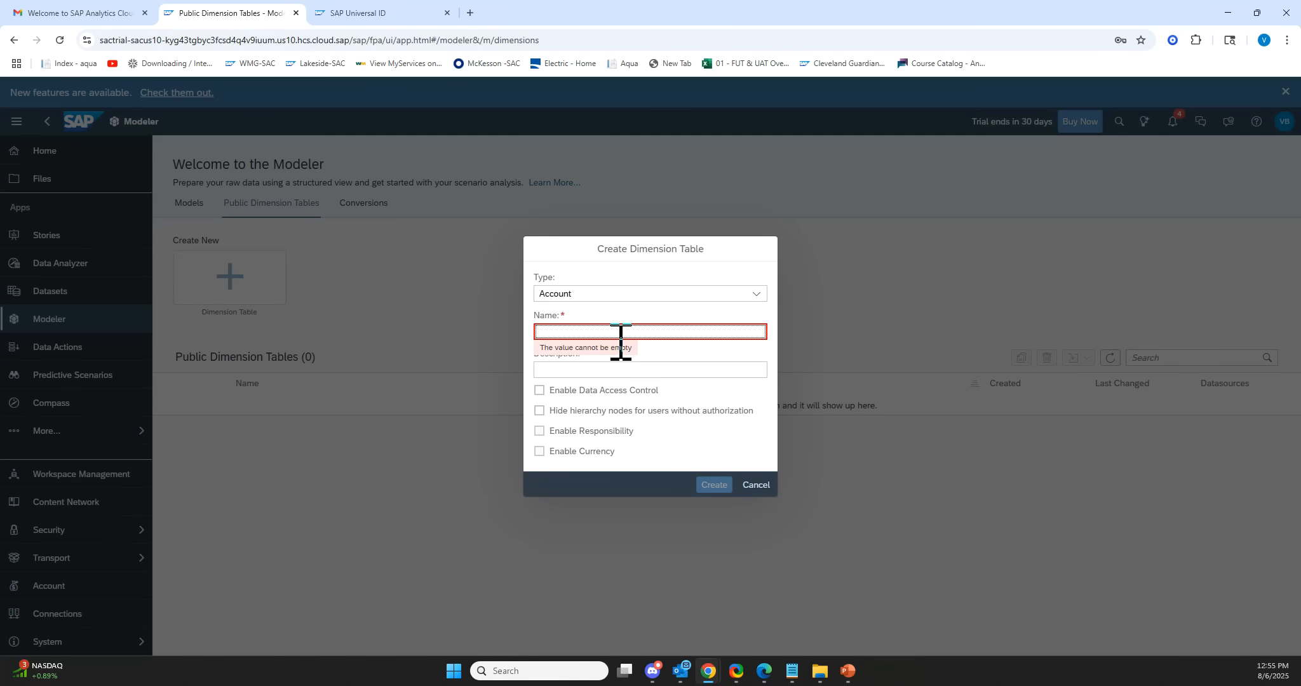
type("ACCOUNT")
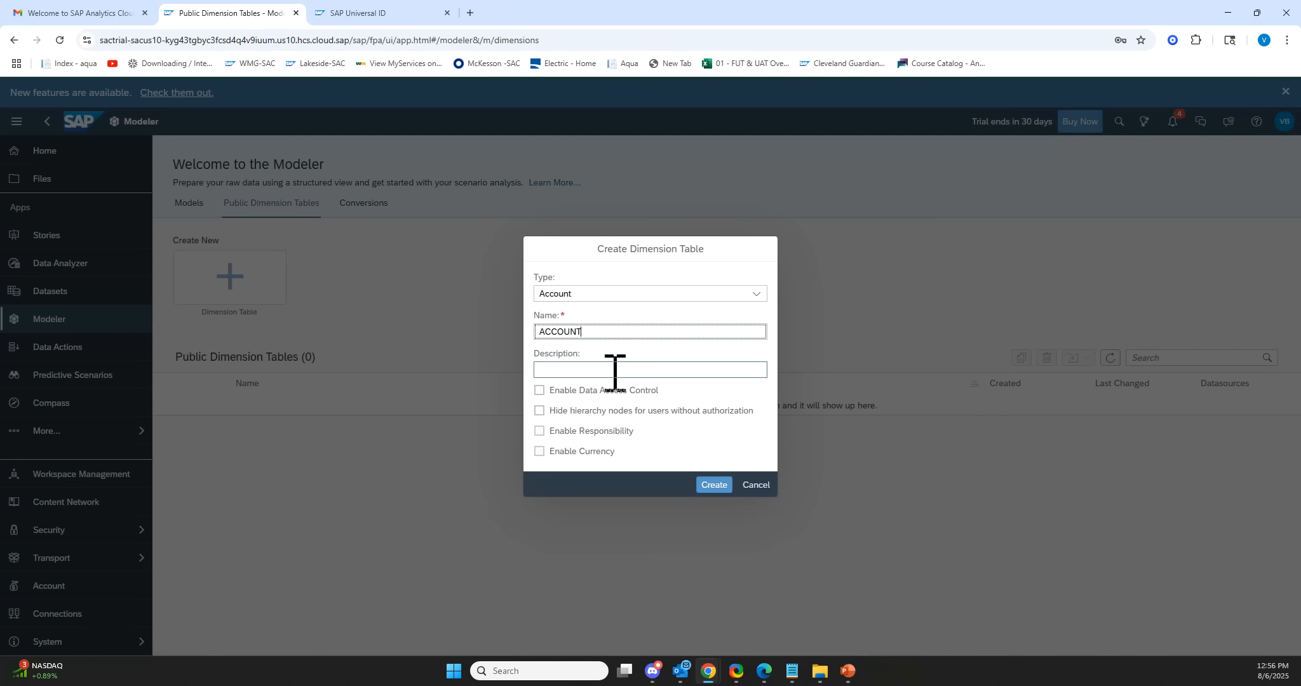
left_click(614, 371)
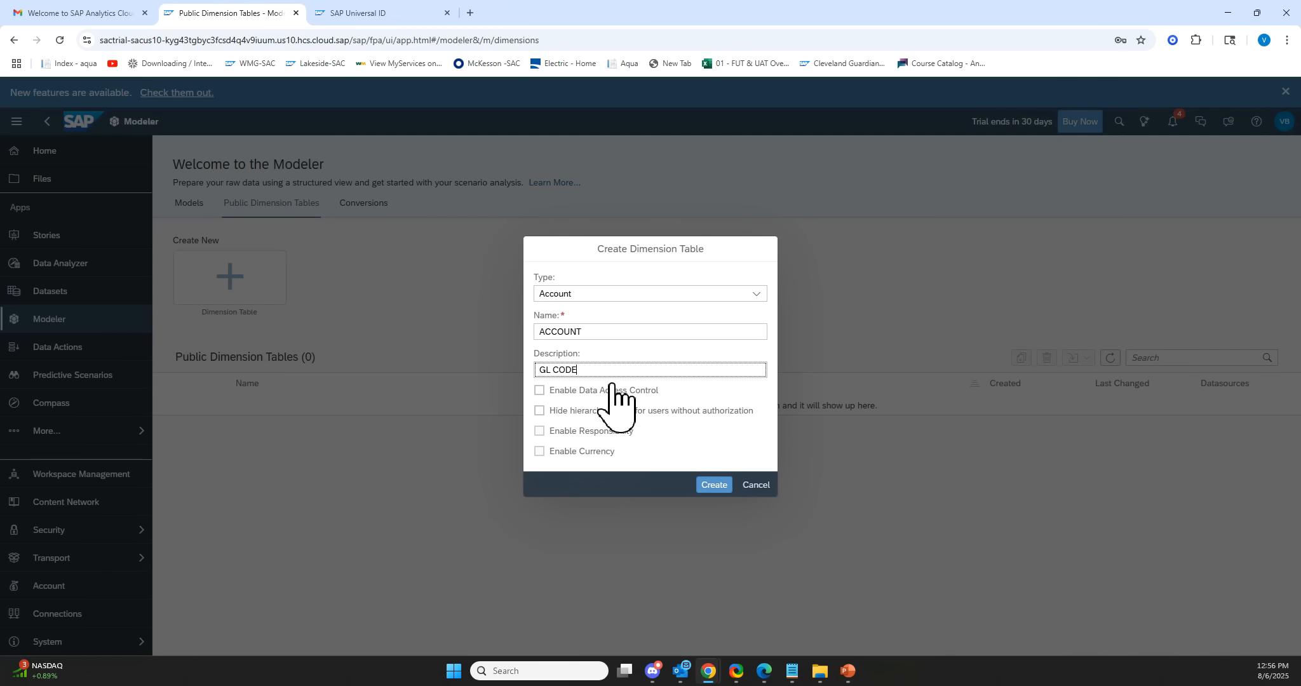
left_click(712, 486)
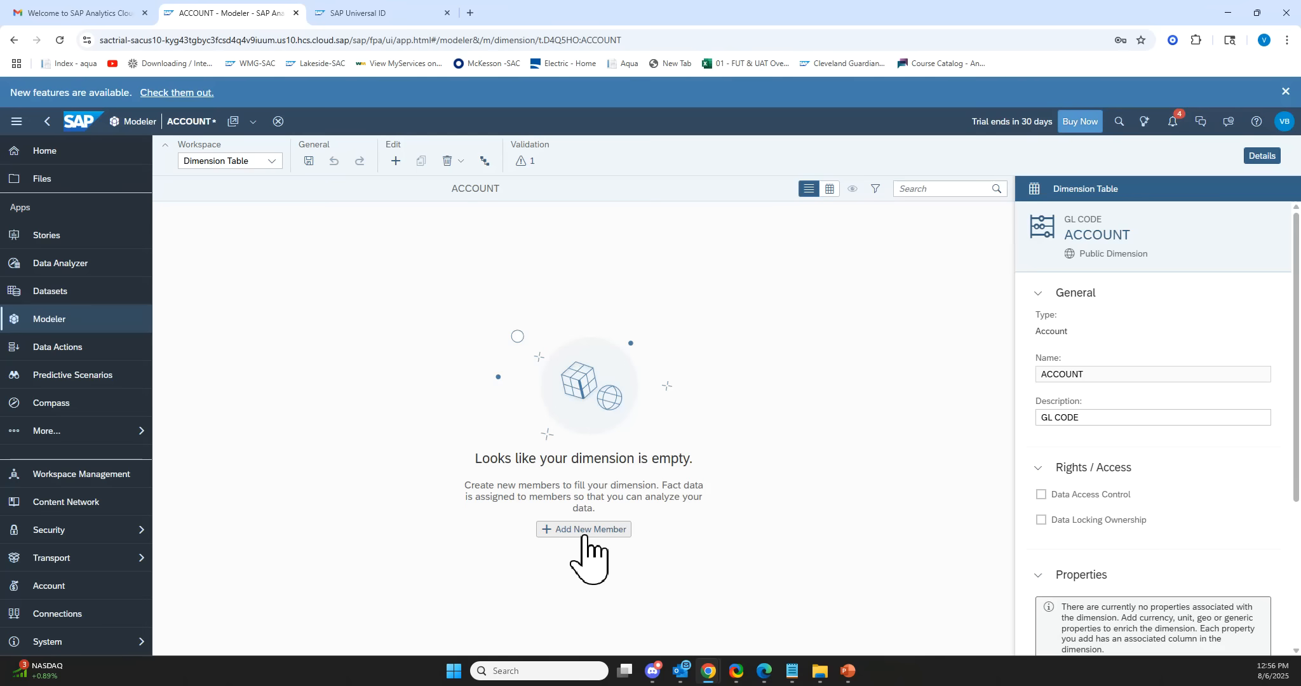
Switch to Excel, reopen demo_test.xlsx and close the Copilot announcement.
left_click(598, 531)
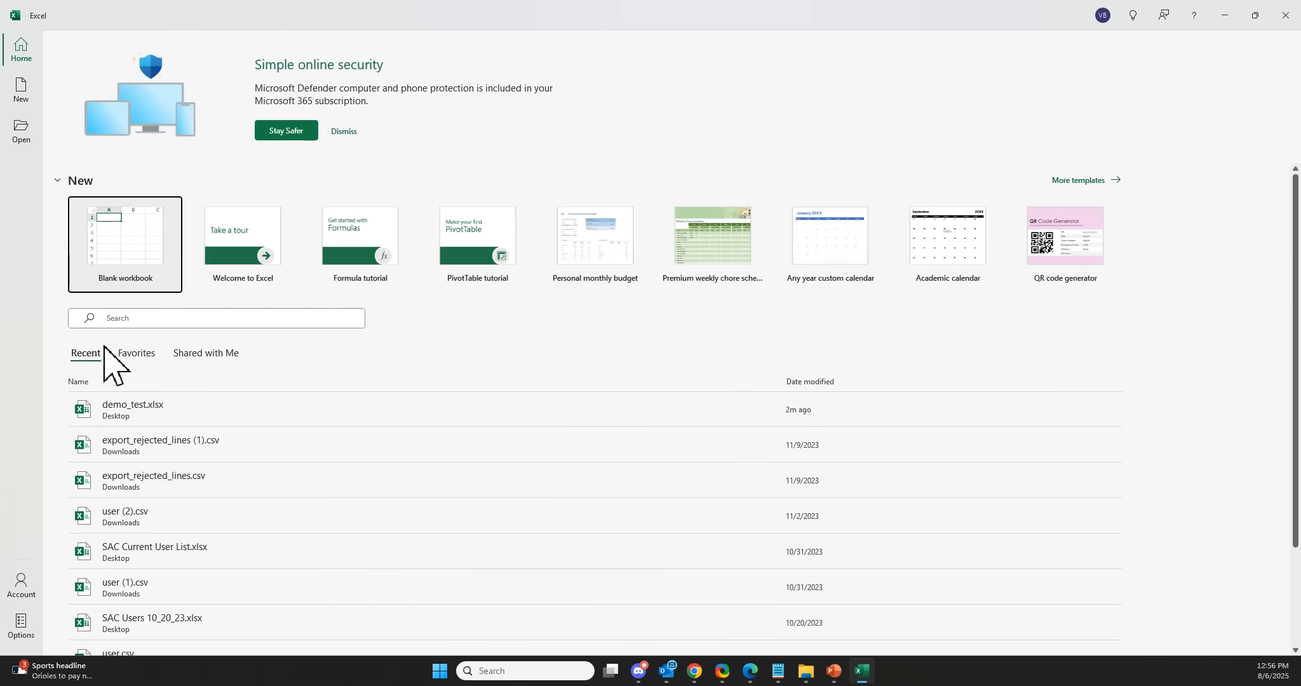
left_click(183, 404)
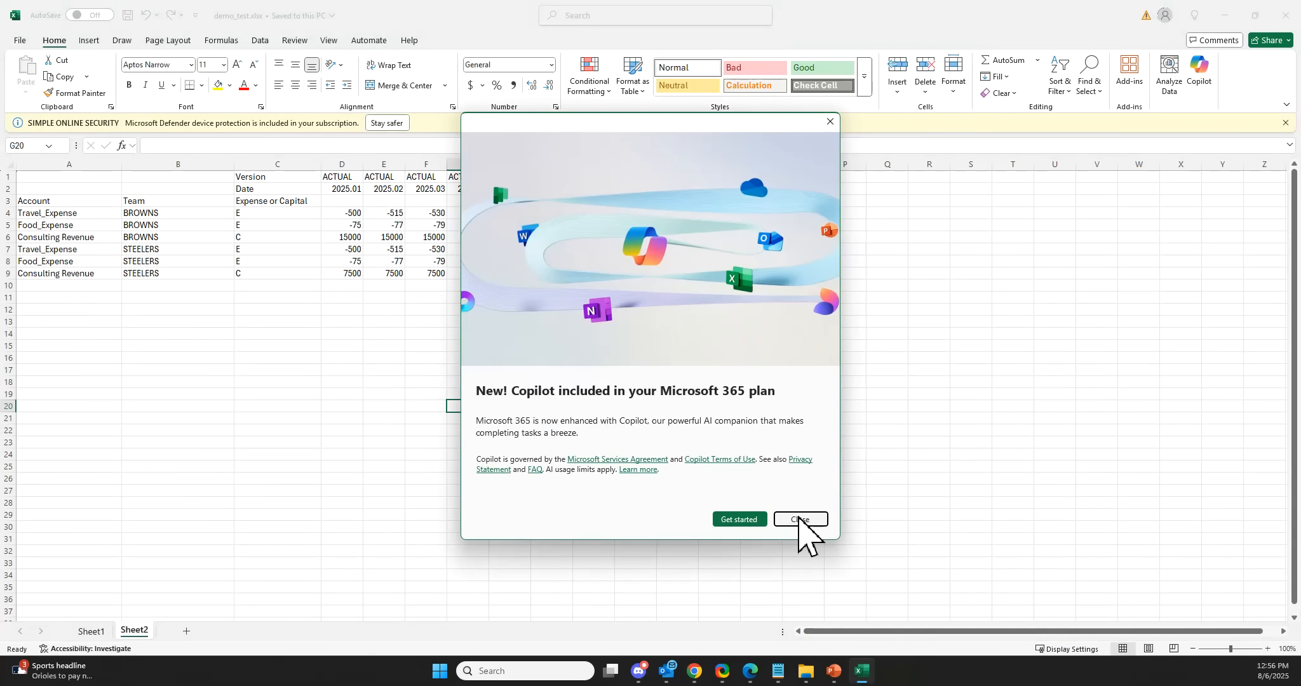
left_click(799, 519)
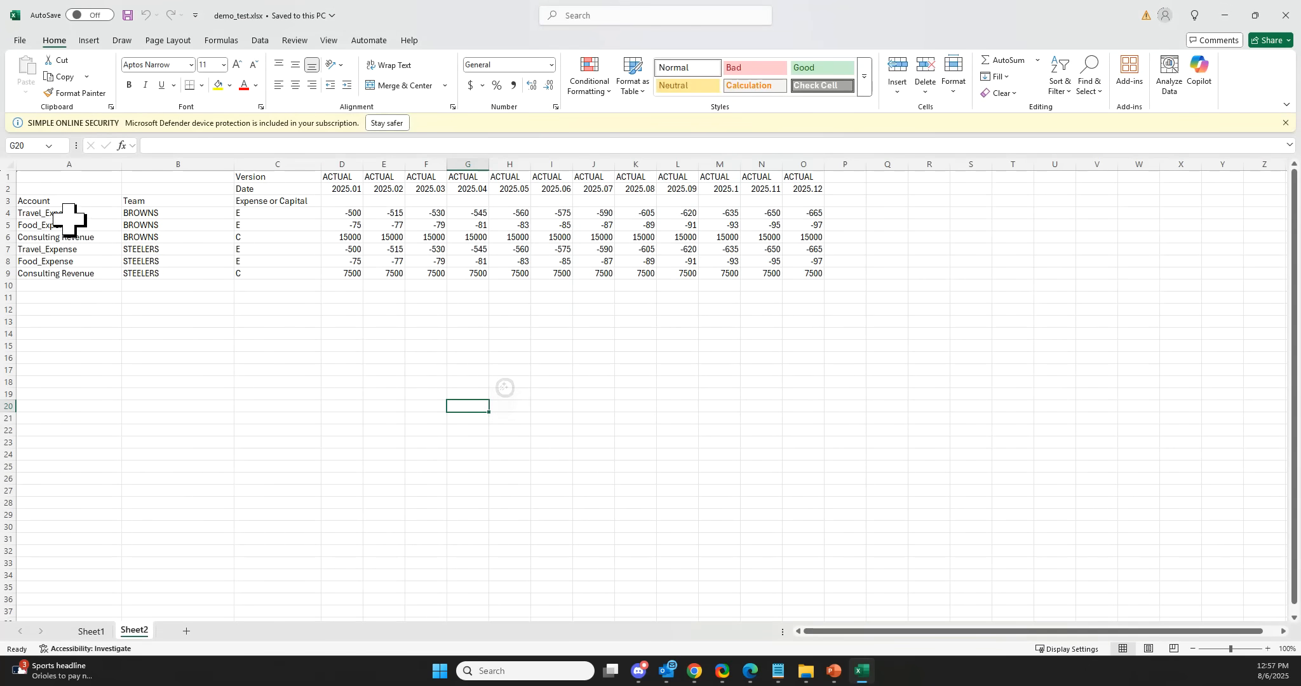
Copy the three Browns account names and switch back to the browser.
left_click_drag(68, 214, 80, 239)
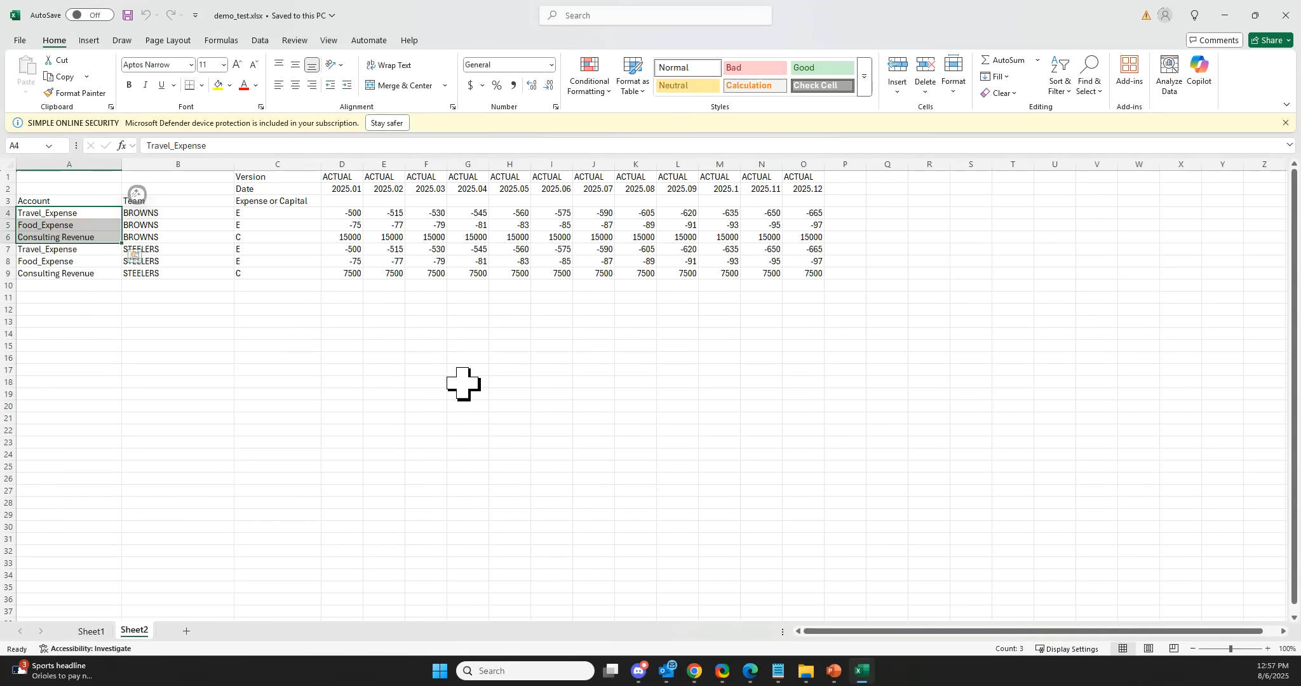
key("ctrl+c")
key("alt+Tab")
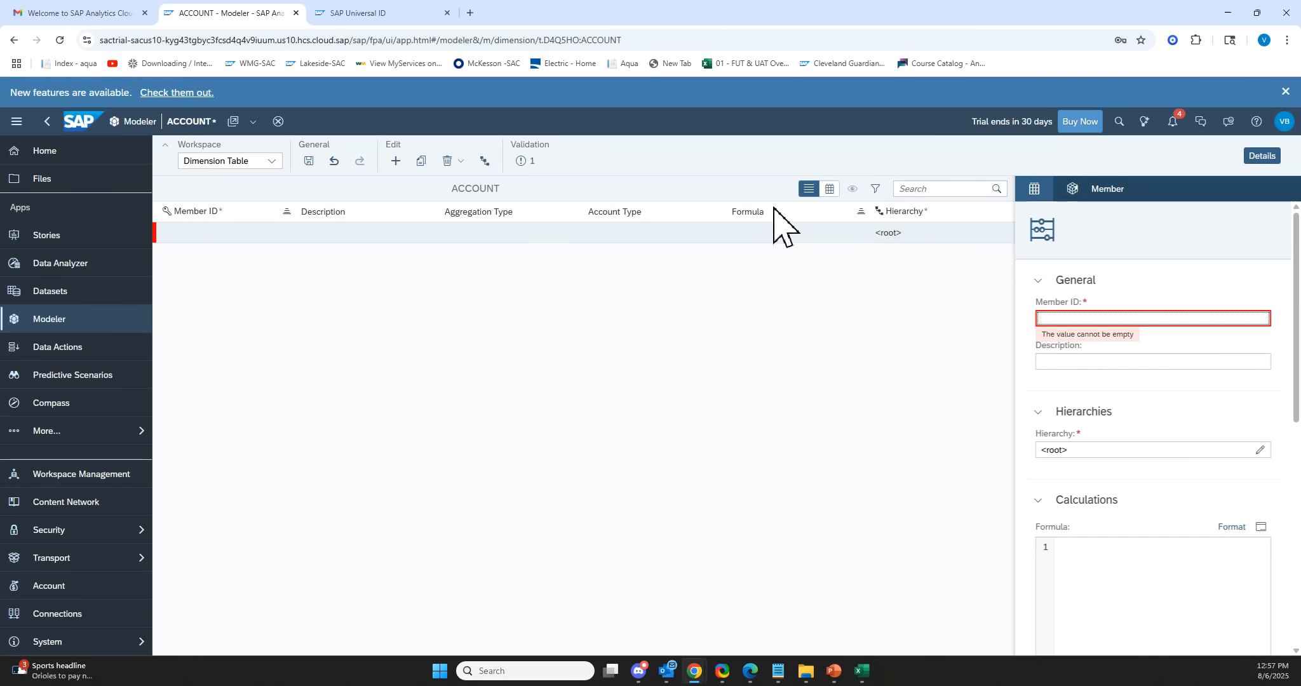
Switch the dimension to grid view and paste the account names as both Member IDs and Descriptions.
left_click(829, 190)
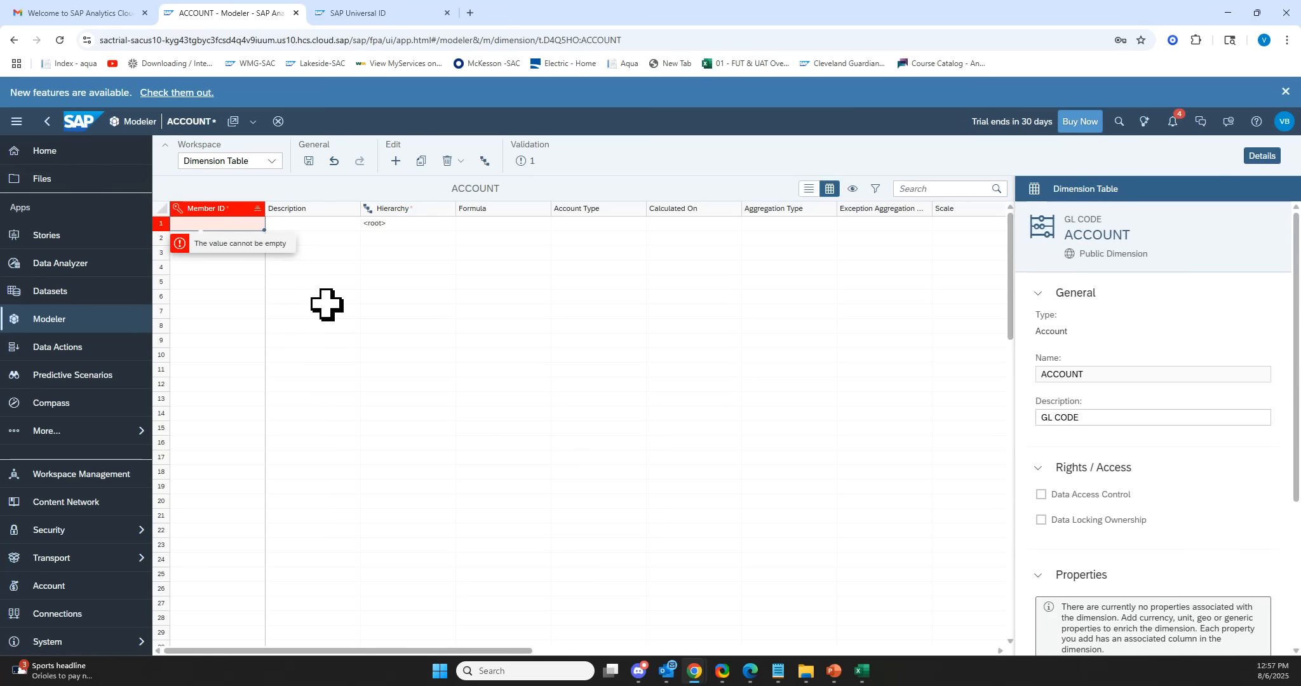
left_click(366, 327)
left_click(217, 226)
key("ctrl+v")
left_click(306, 226)
key("ctrl+v")
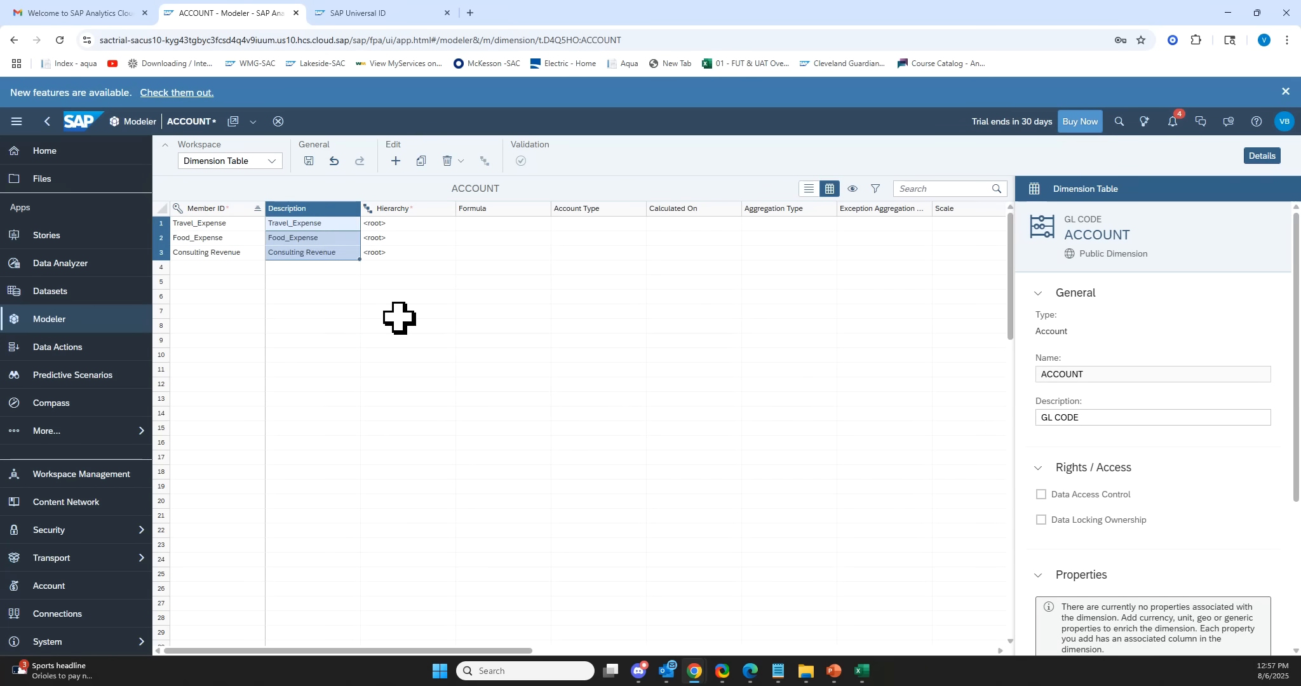
Add a fourth member with ID NET_INCOME and description NET_INCOME.
left_click(402, 354)
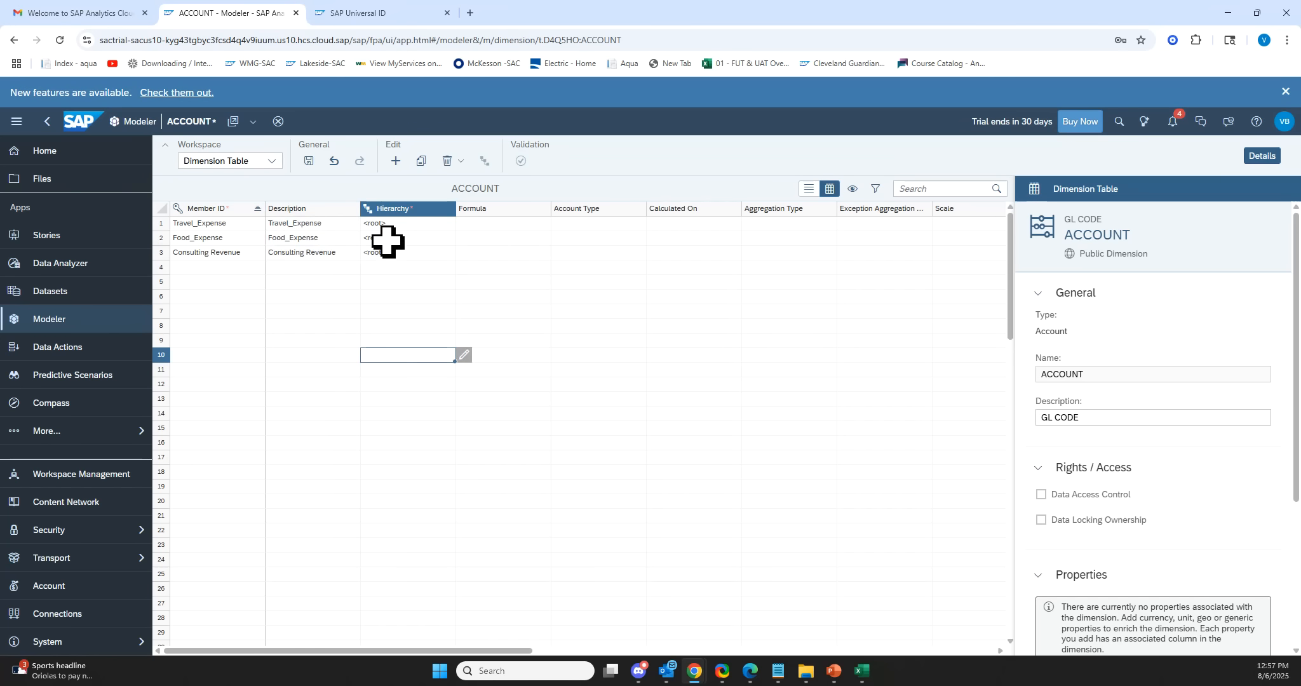
left_click(209, 267)
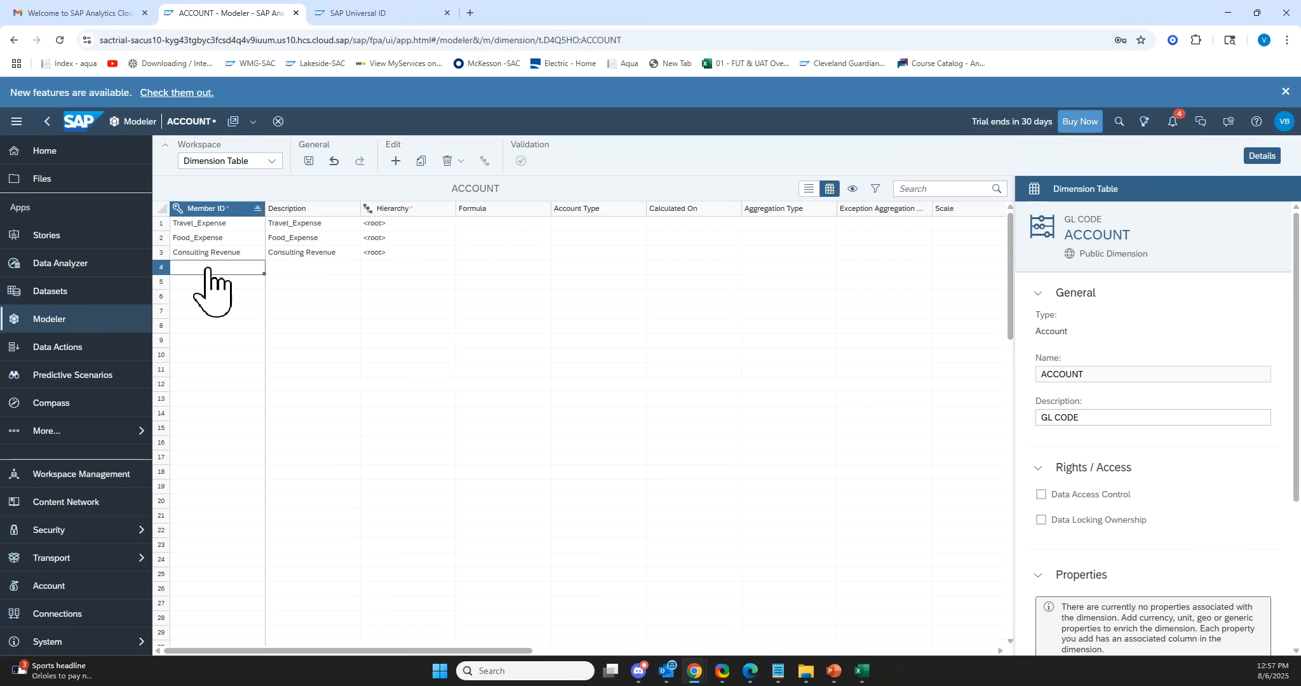
type("TOTAL")
key("Tab")
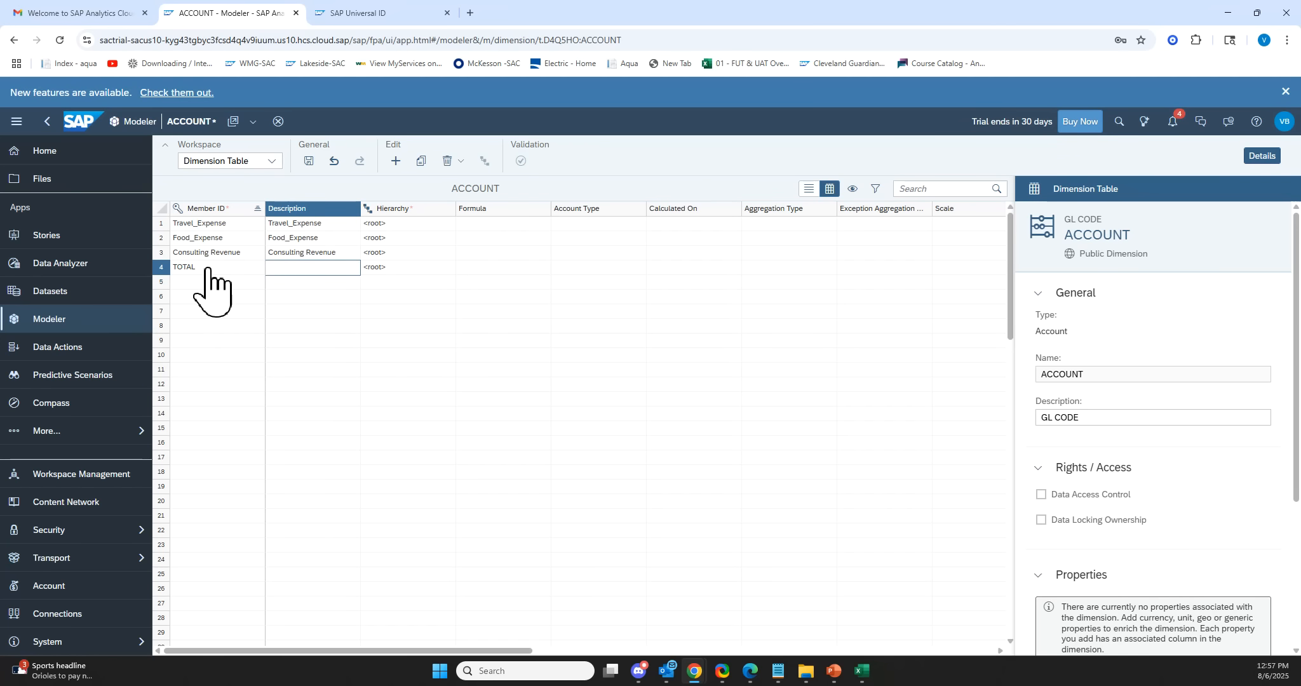
left_click(207, 269)
type("NET_INCOME")
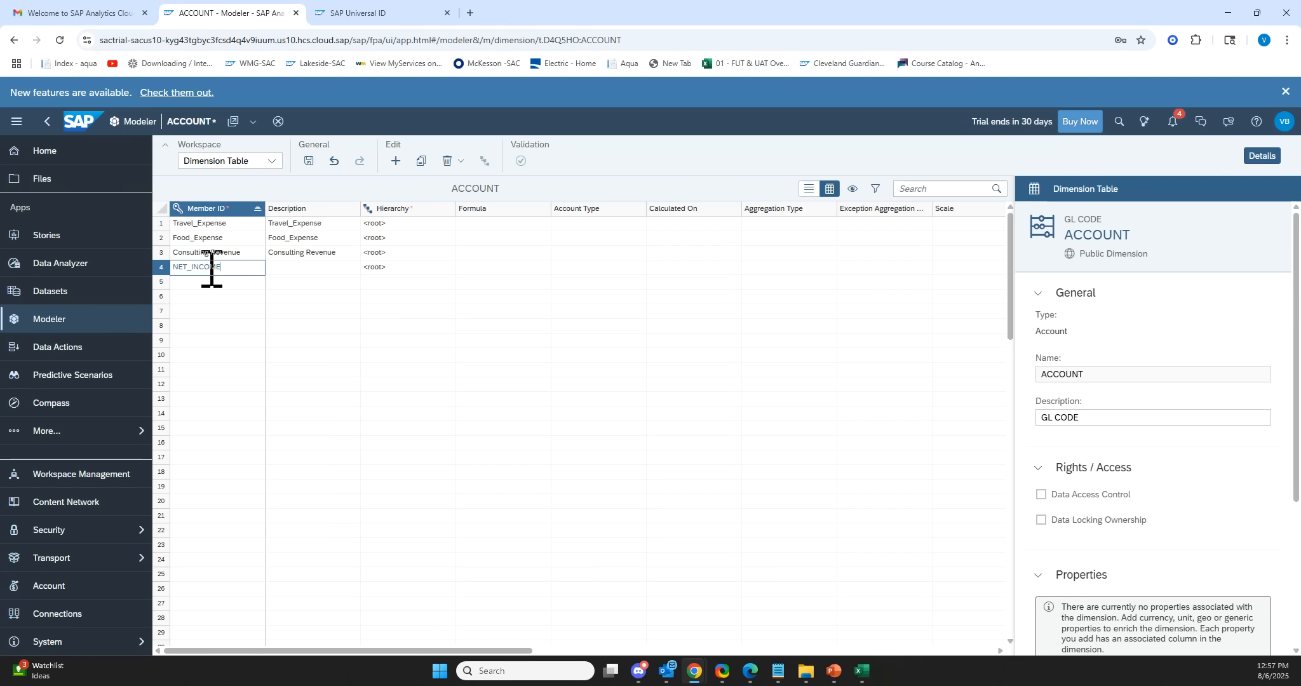
key("Tab")
left_click(205, 267)
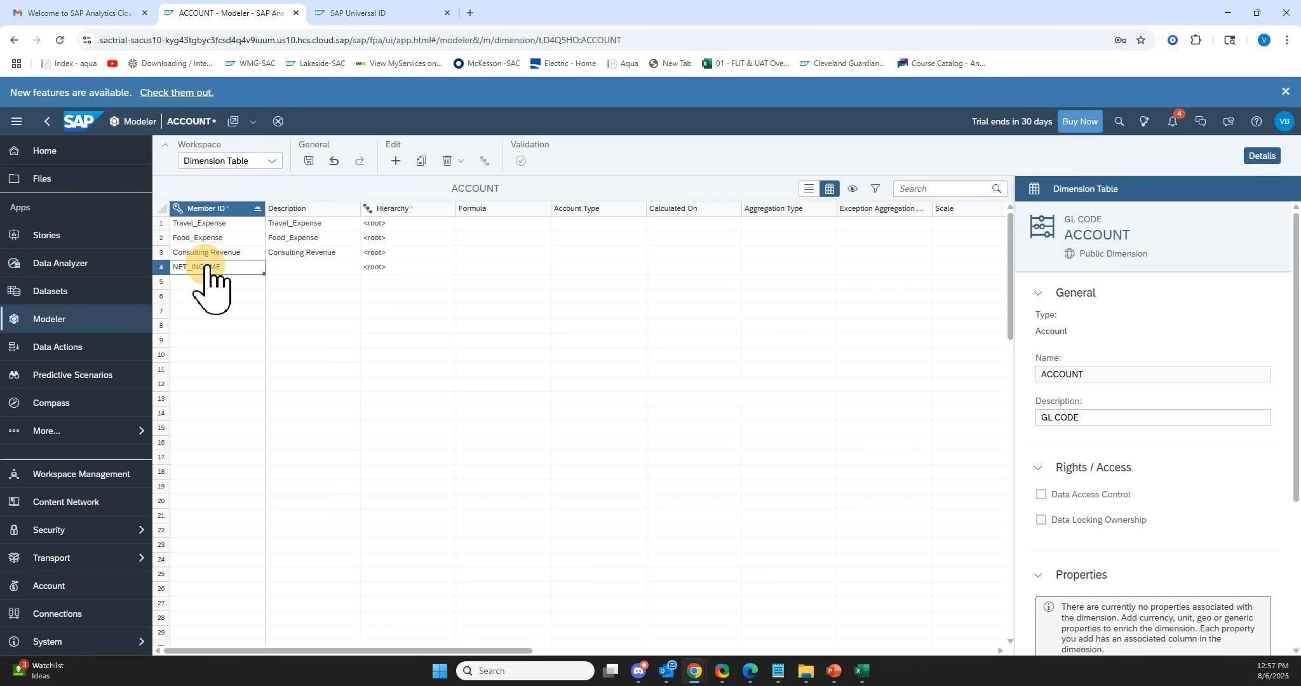
left_click(295, 272)
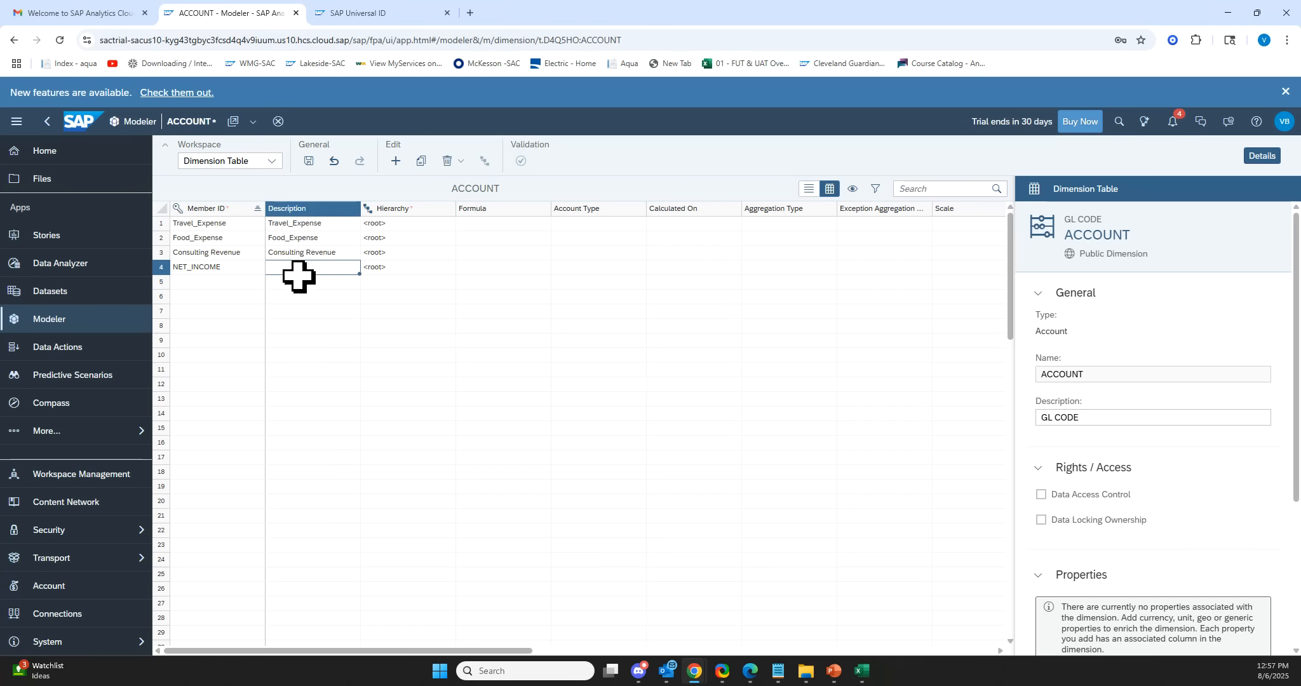
key("ctrl+v")
left_click(389, 268)
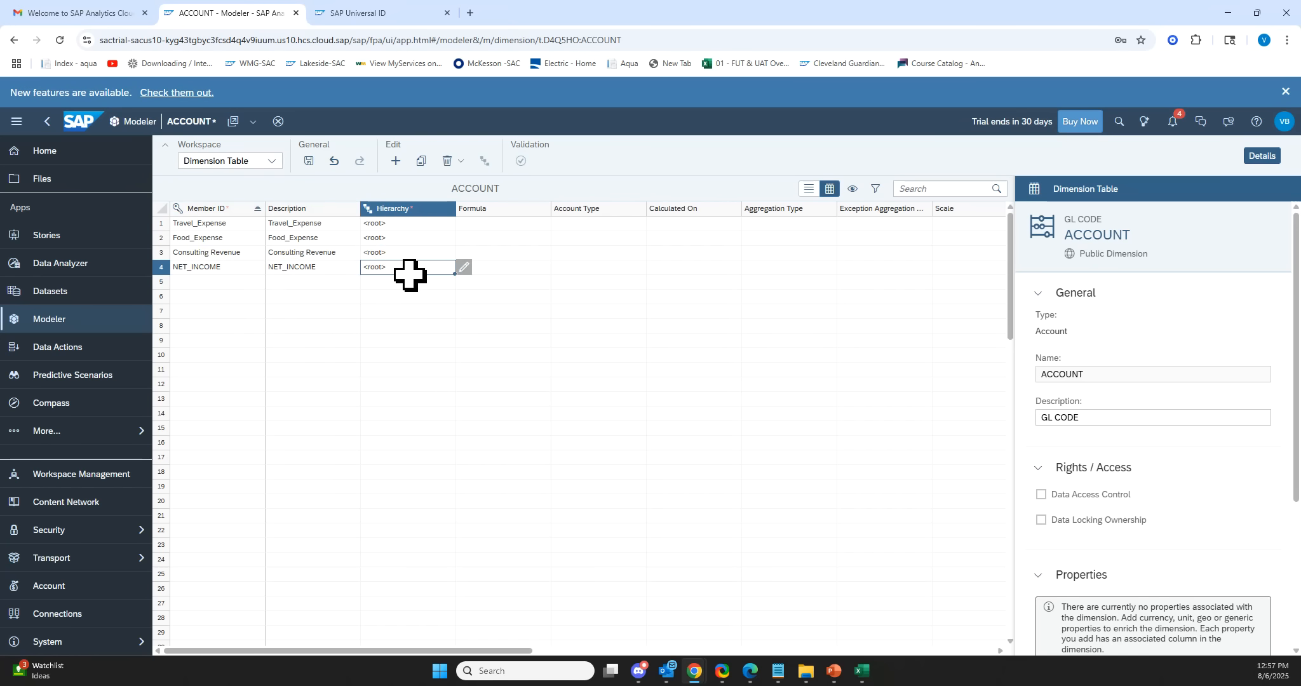
Set NET_INCOME as the hierarchy parent of the three accounts and save the dimension.
left_click(232, 267)
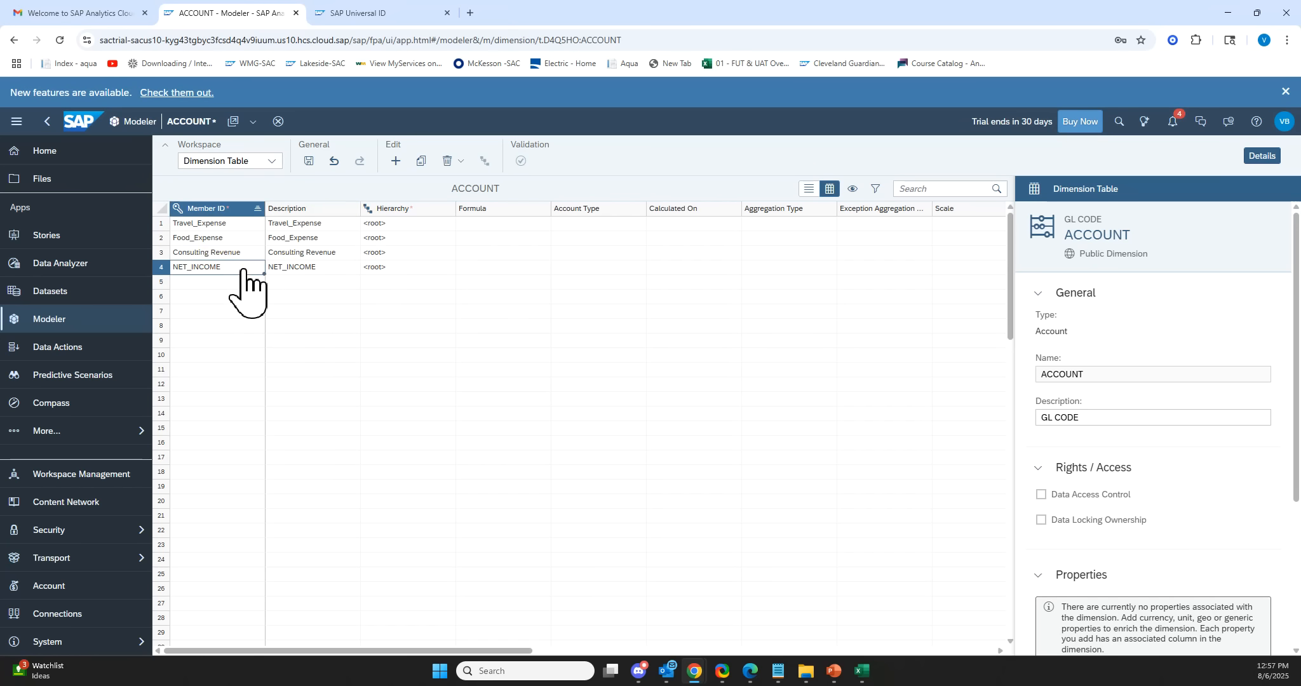
left_click(391, 225)
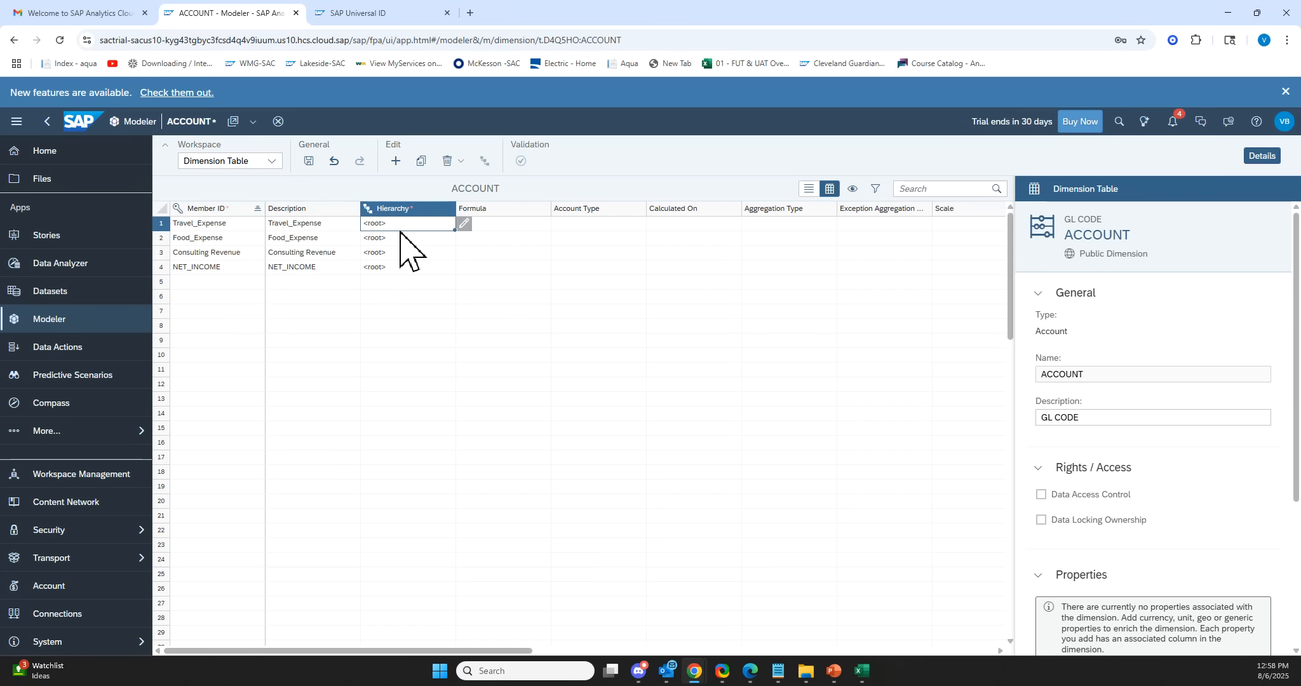
key("ctrl+v")
left_click_drag(459, 237, 459, 253)
left_click(557, 280)
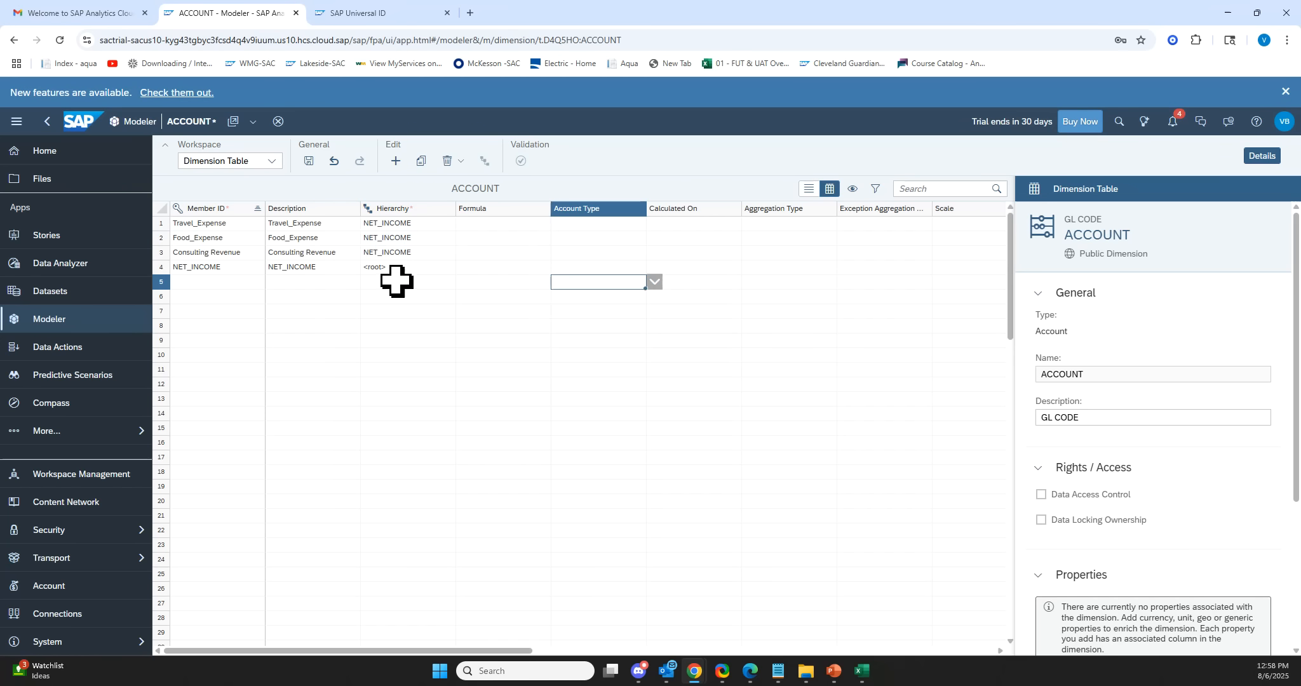
left_click(308, 161)
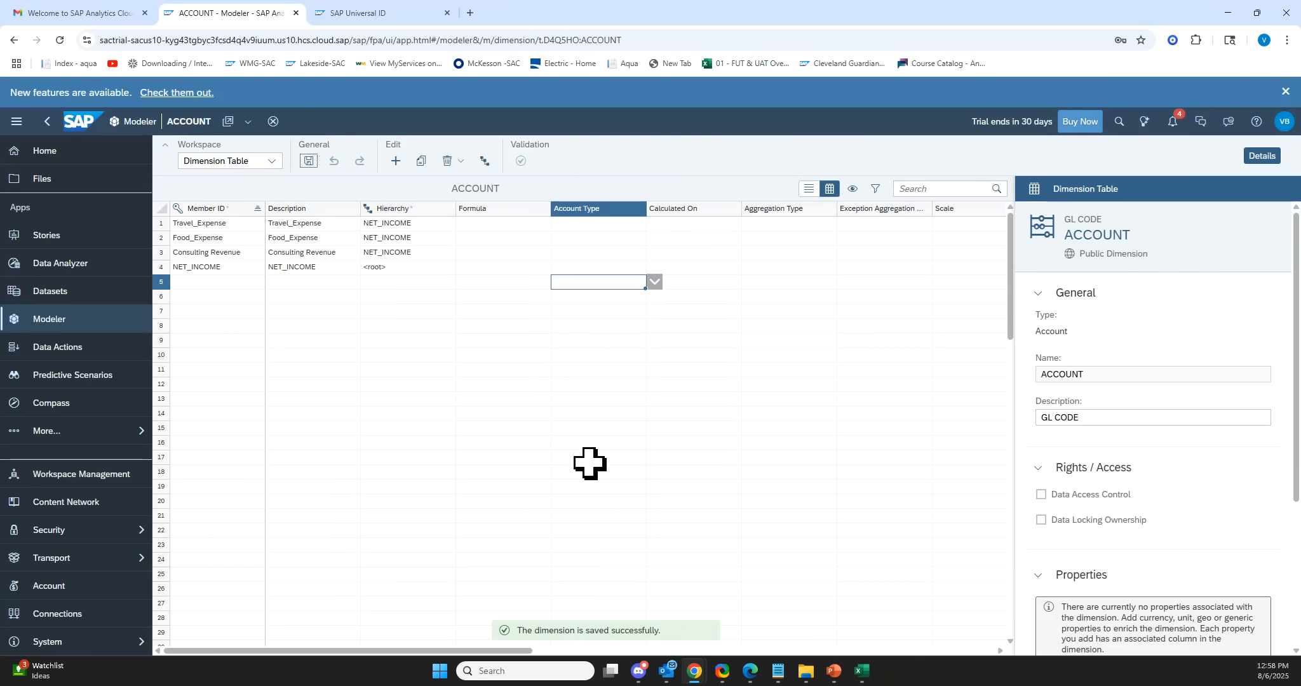
Open the hierarchy view to review the NET_INCOME structure, then close it.
left_click(486, 162)
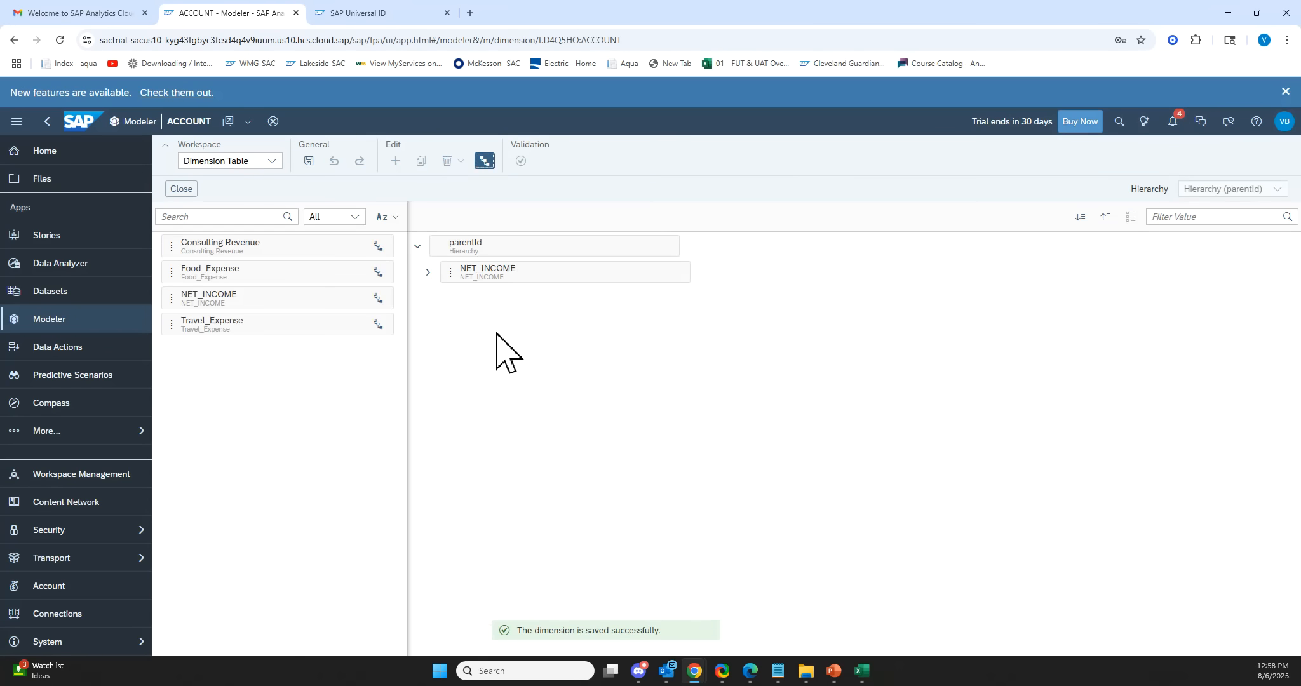
left_click(427, 272)
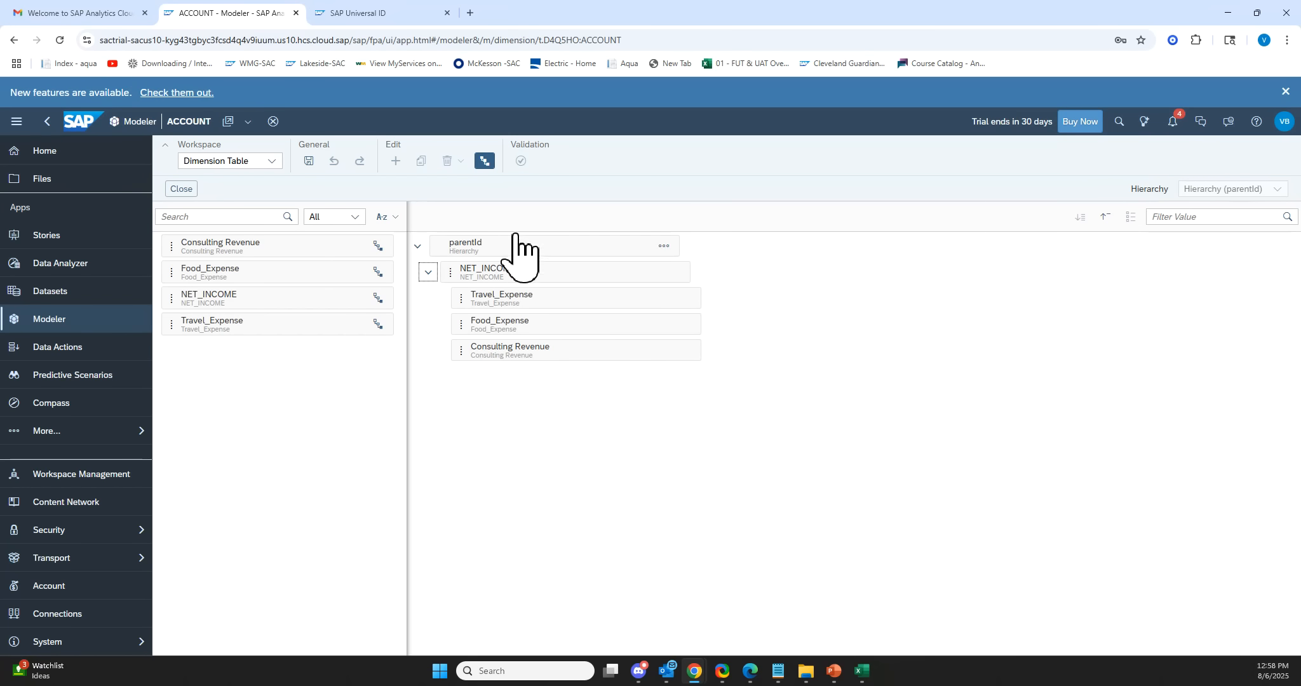
left_click(179, 190)
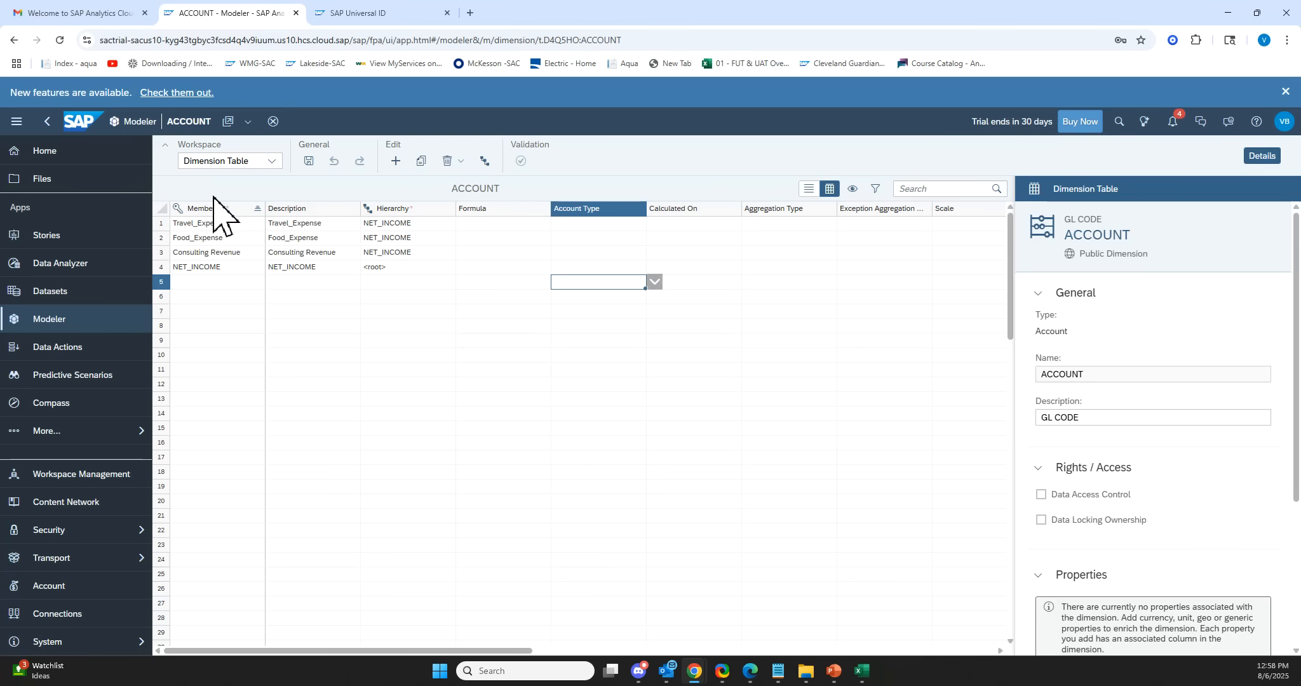
left_click(166, 145)
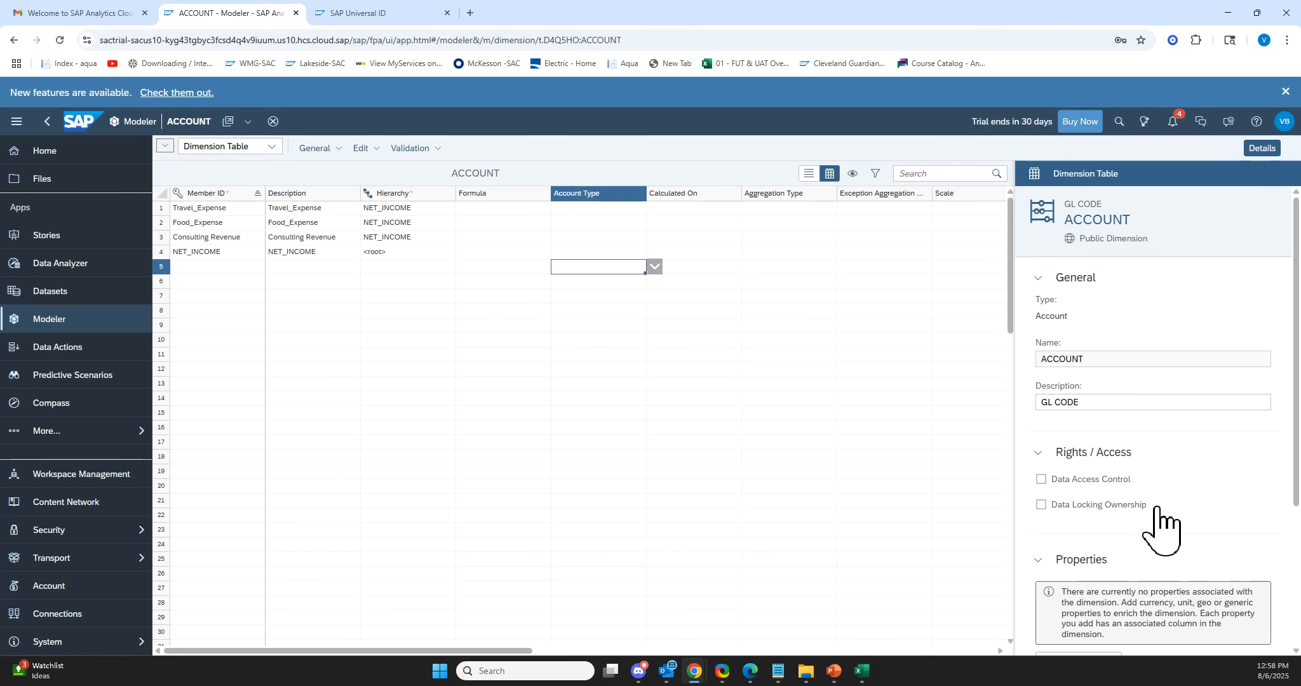
scroll(1160, 530, "down", 3)
left_click(423, 501)
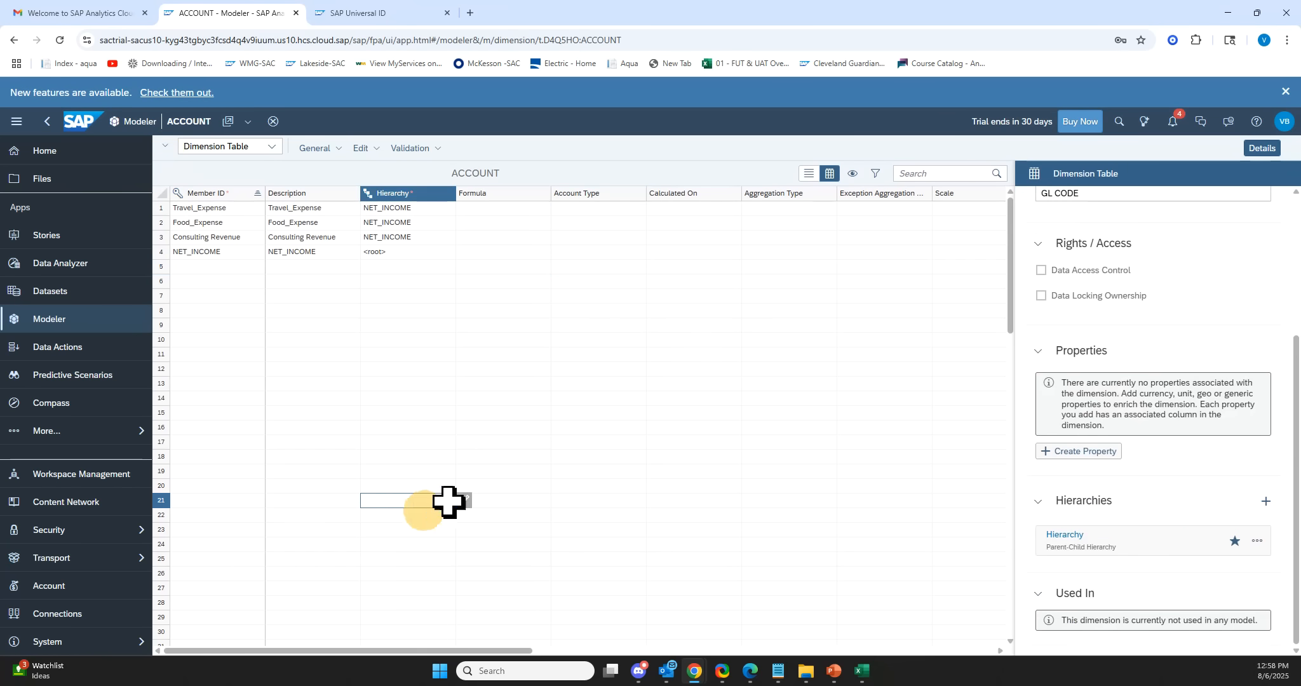
left_click(492, 351)
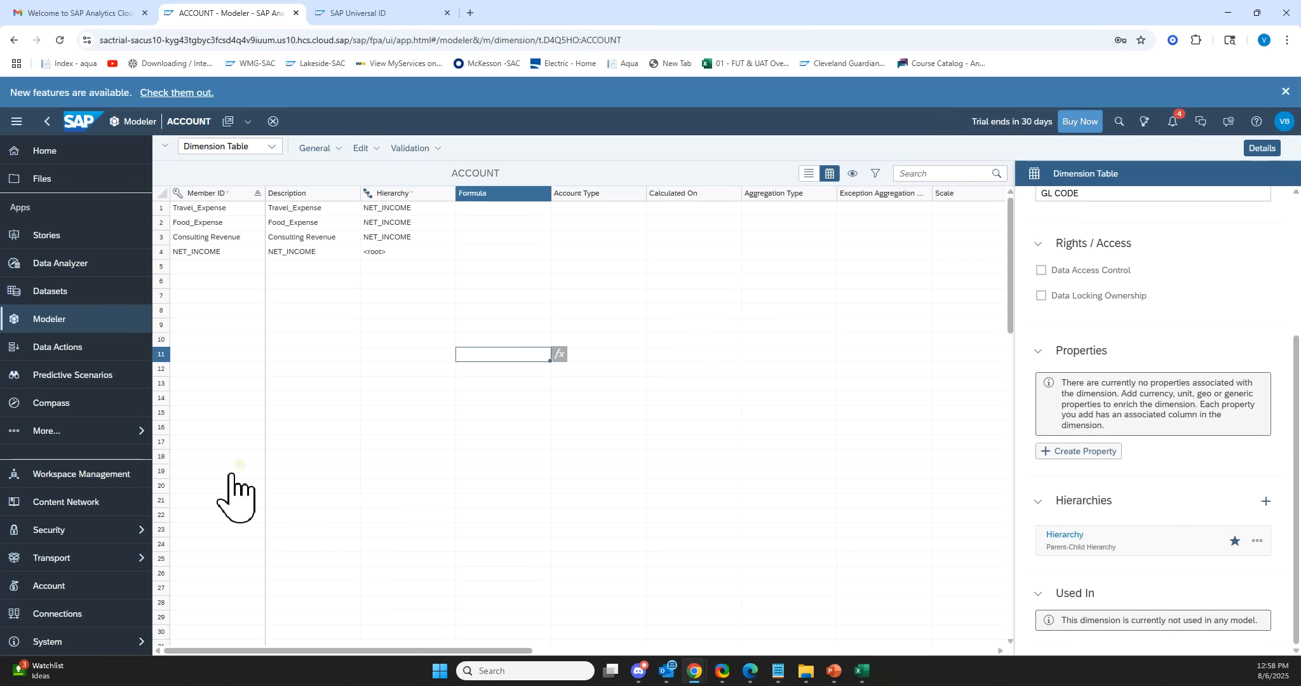
Create a generic public dimension table named Team, copying the name from the Excel sheet's Team header, and save it.
left_click(88, 321)
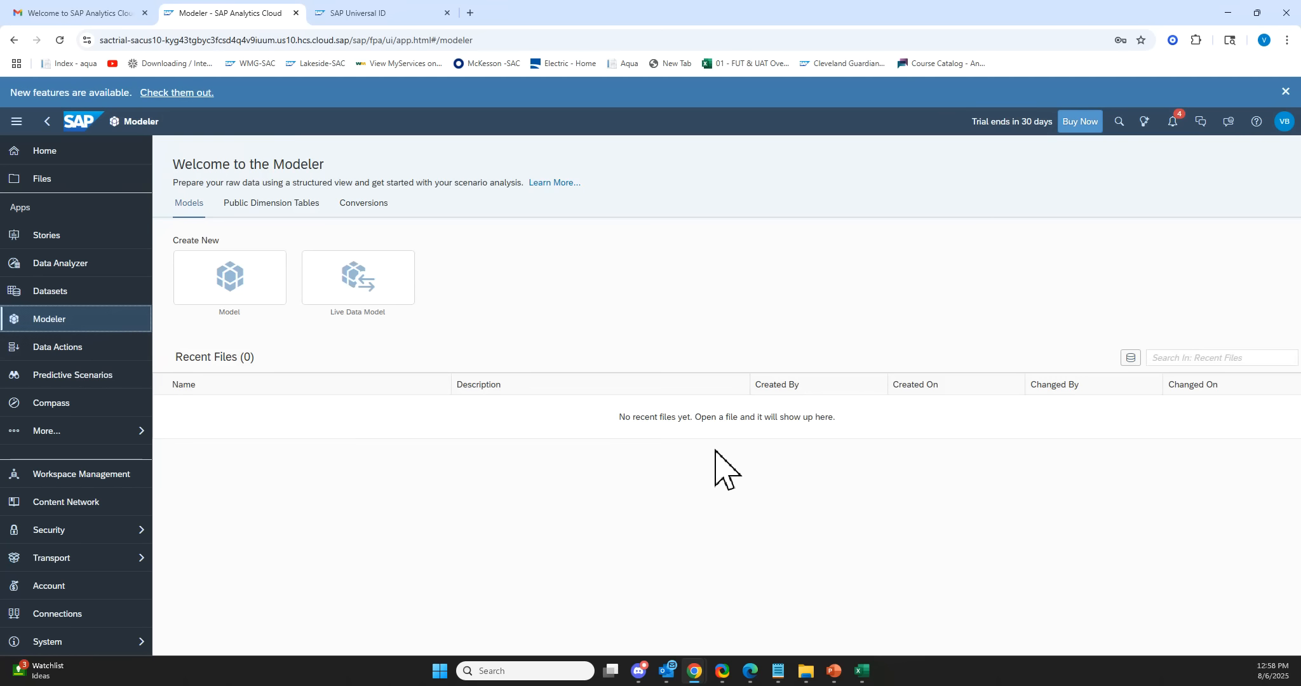
left_click(275, 210)
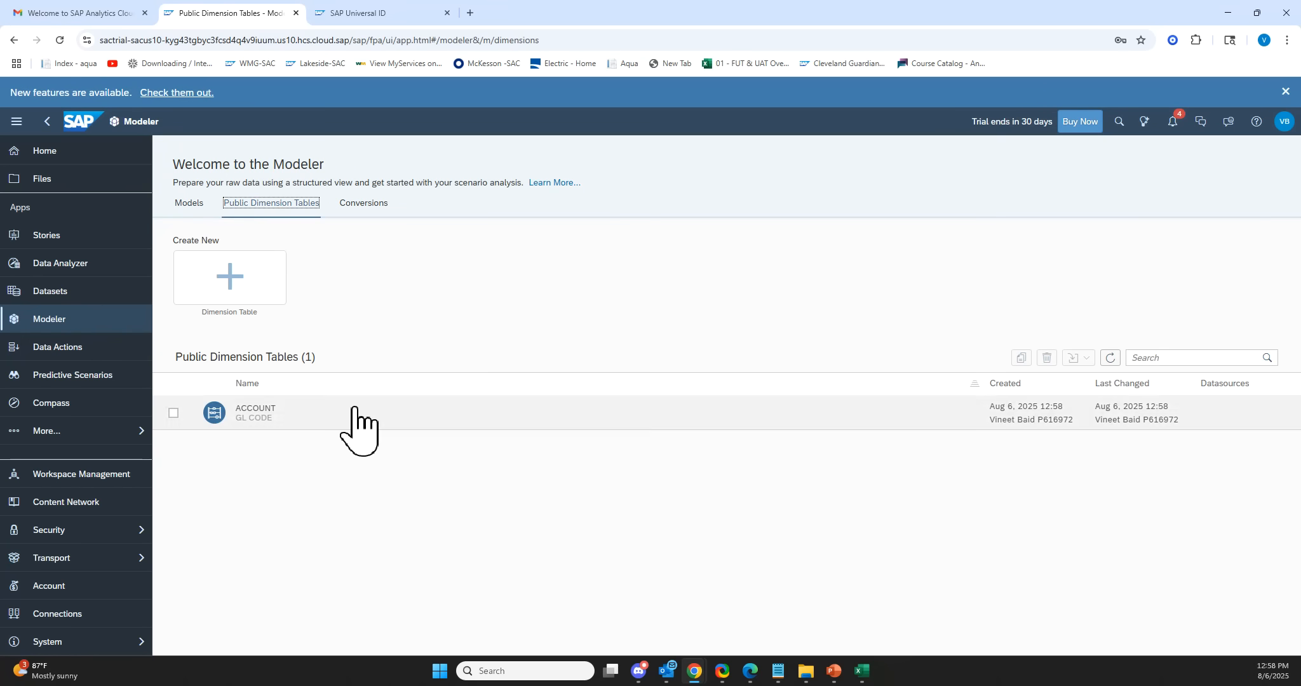
left_click(240, 289)
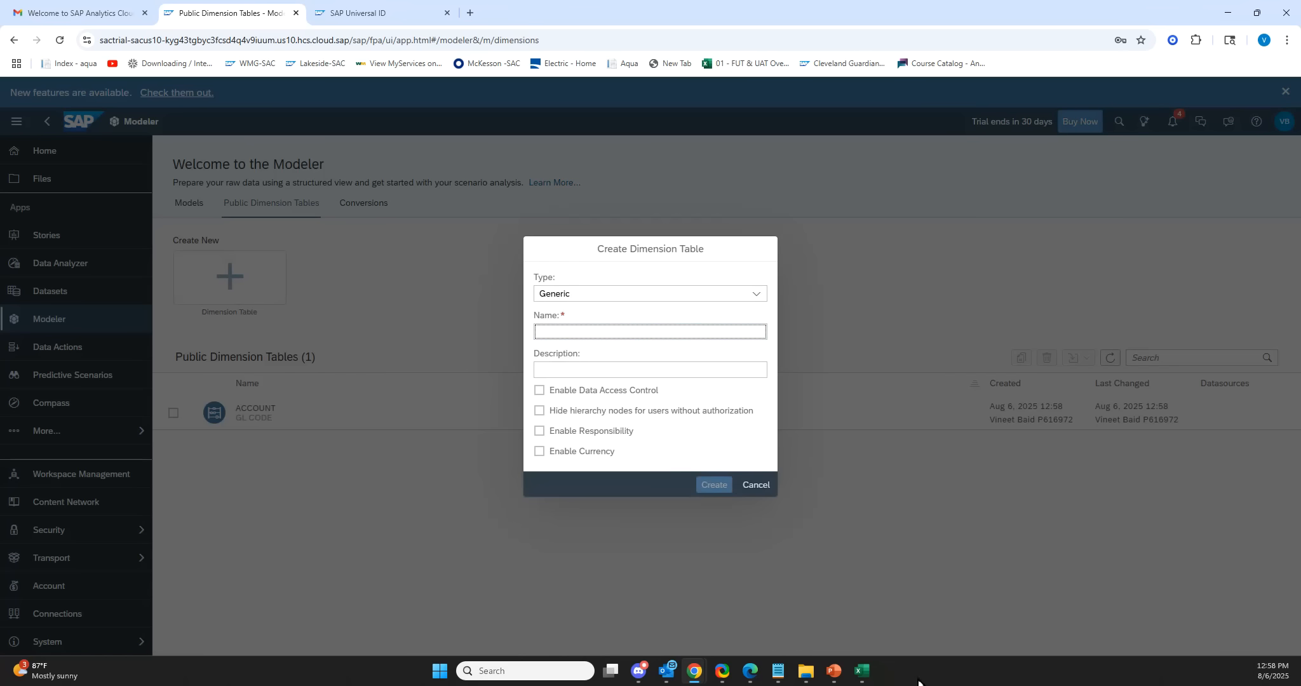
left_click(862, 672)
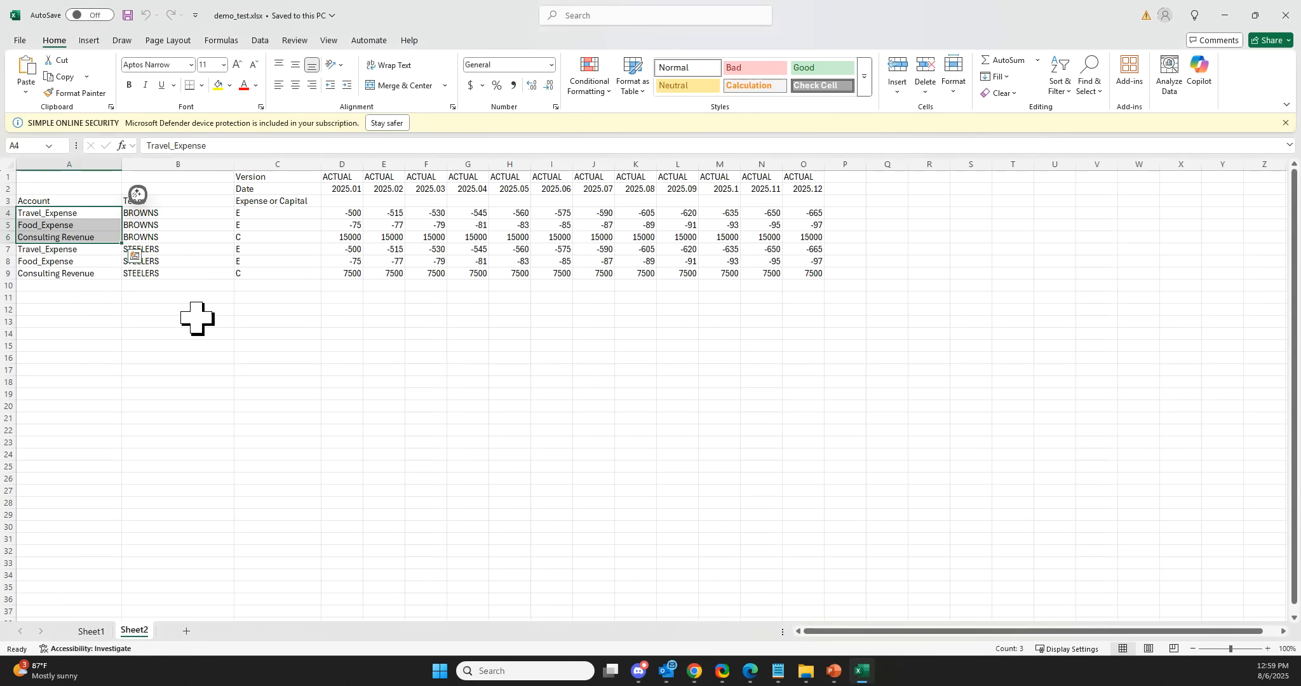
left_click_drag(196, 312, 196, 320)
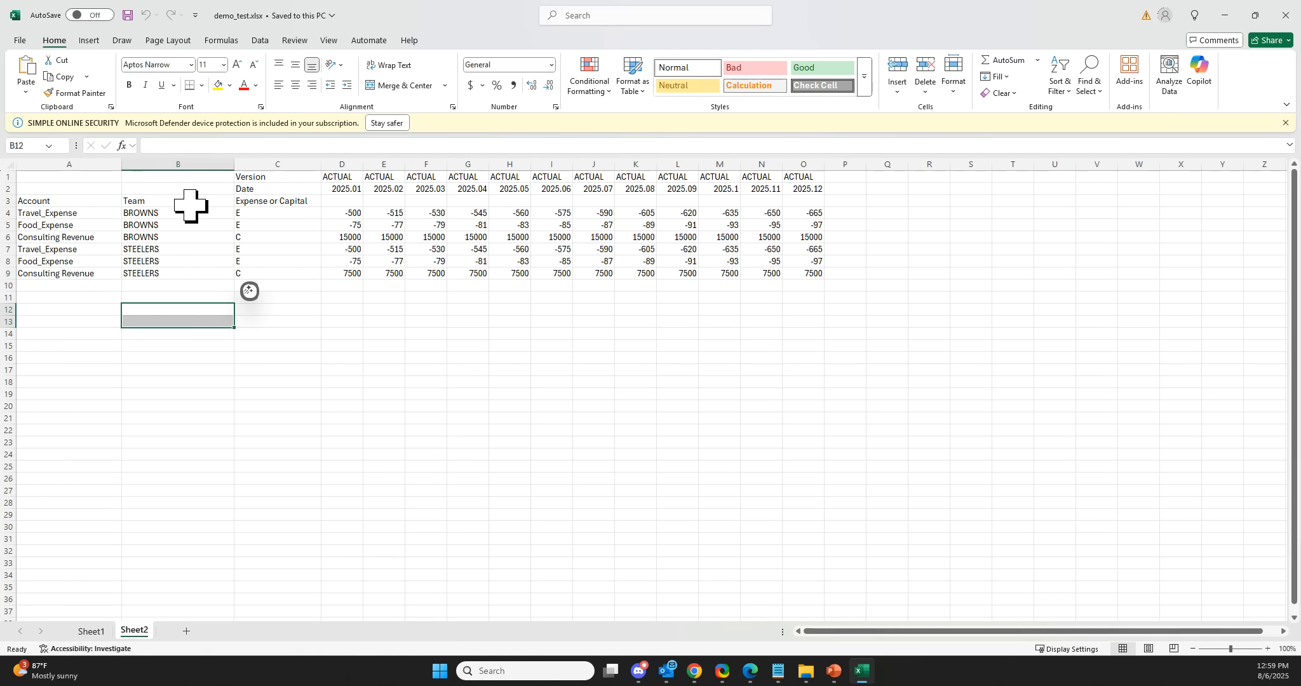
left_click(191, 202)
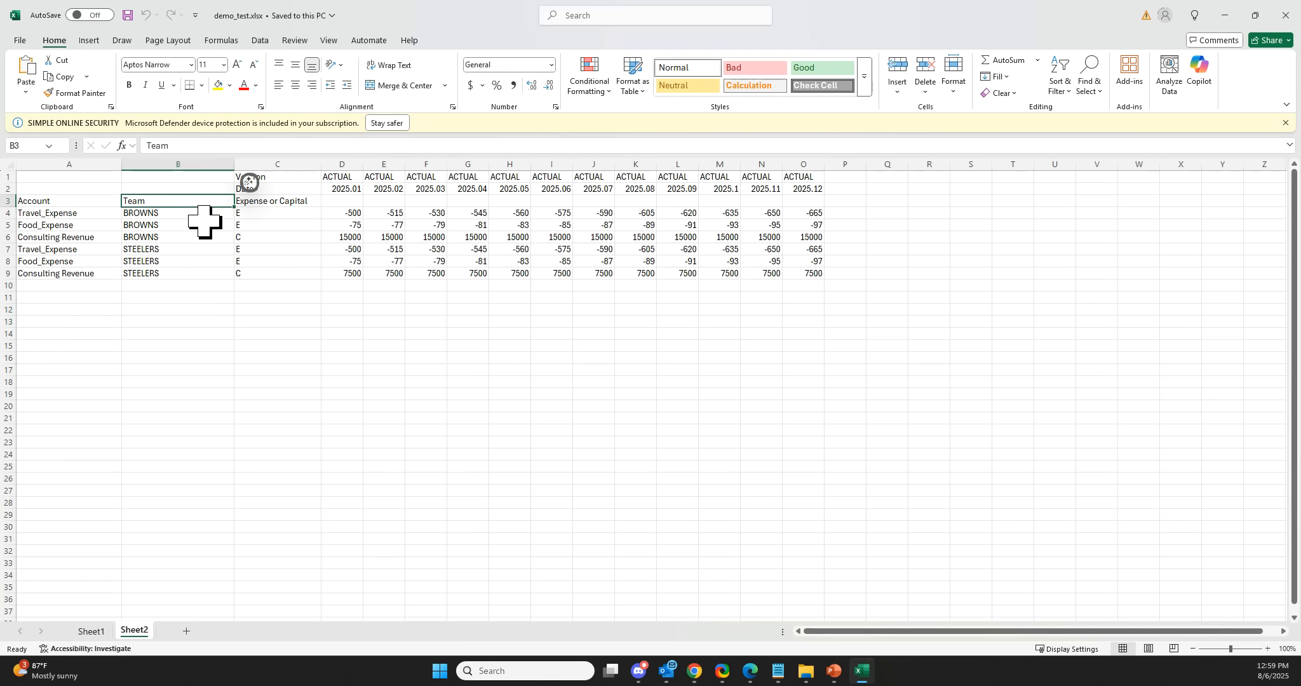
key("ctrl+c")
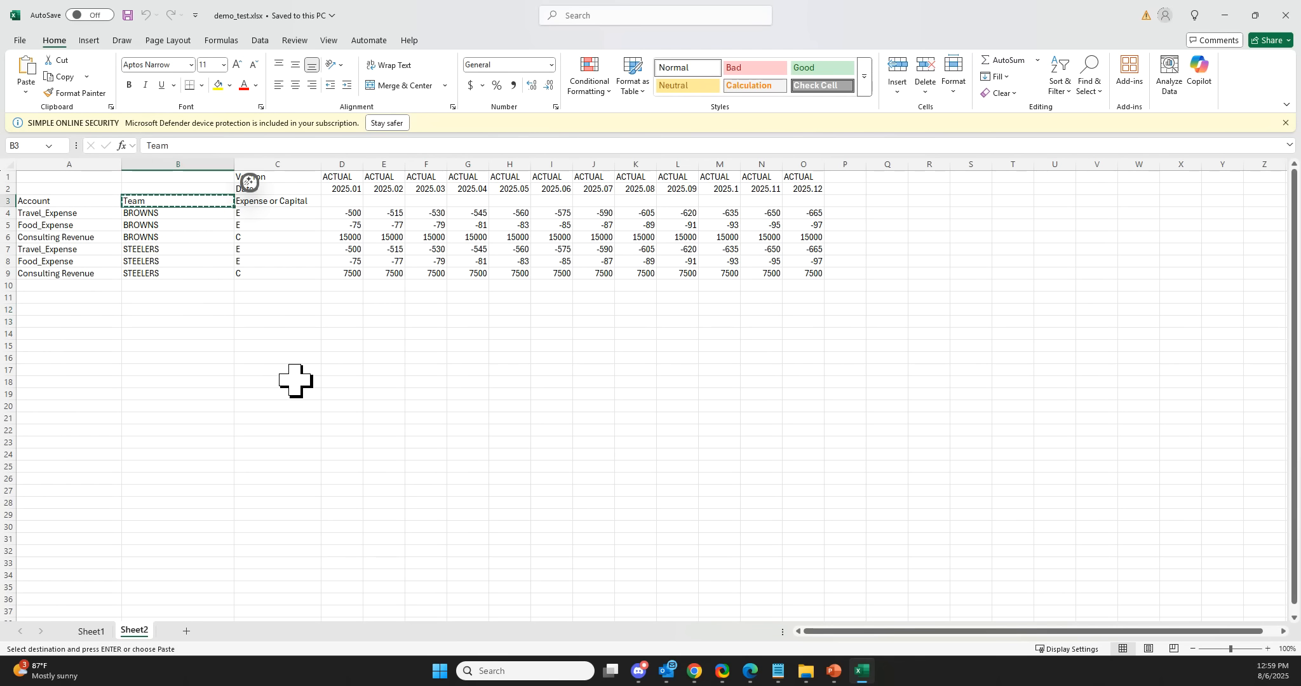
key("alt+Tab")
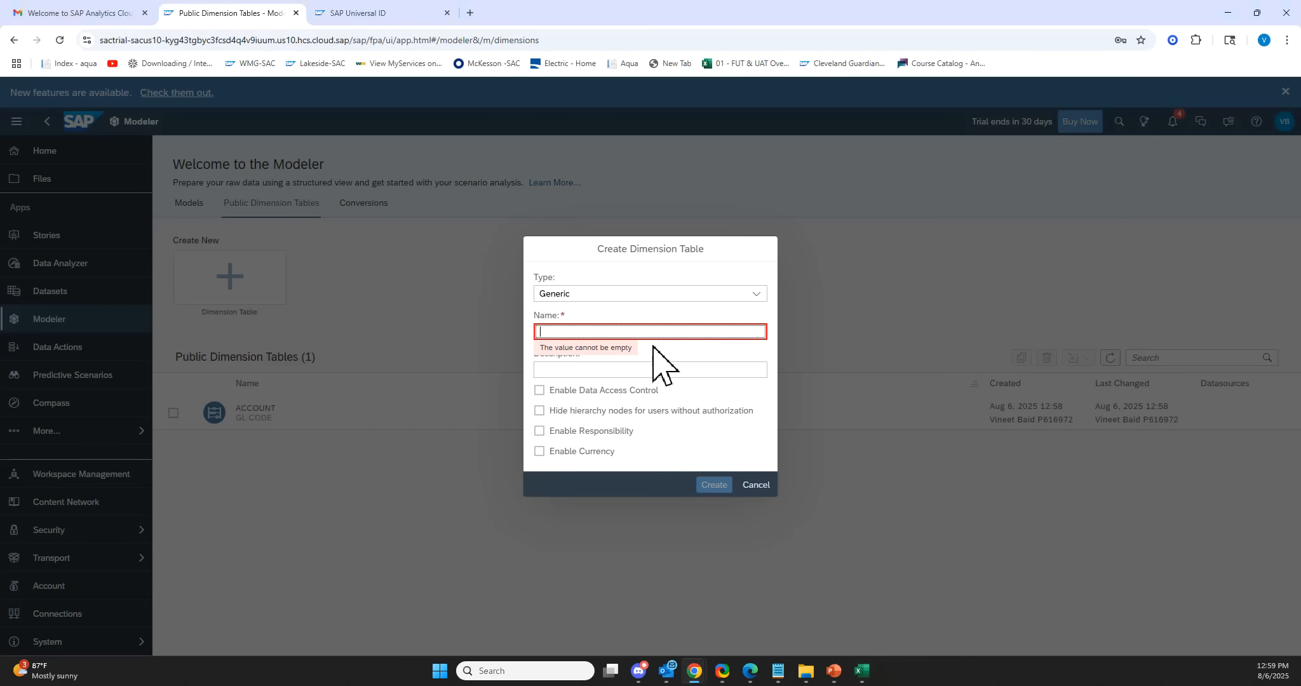
type("te")
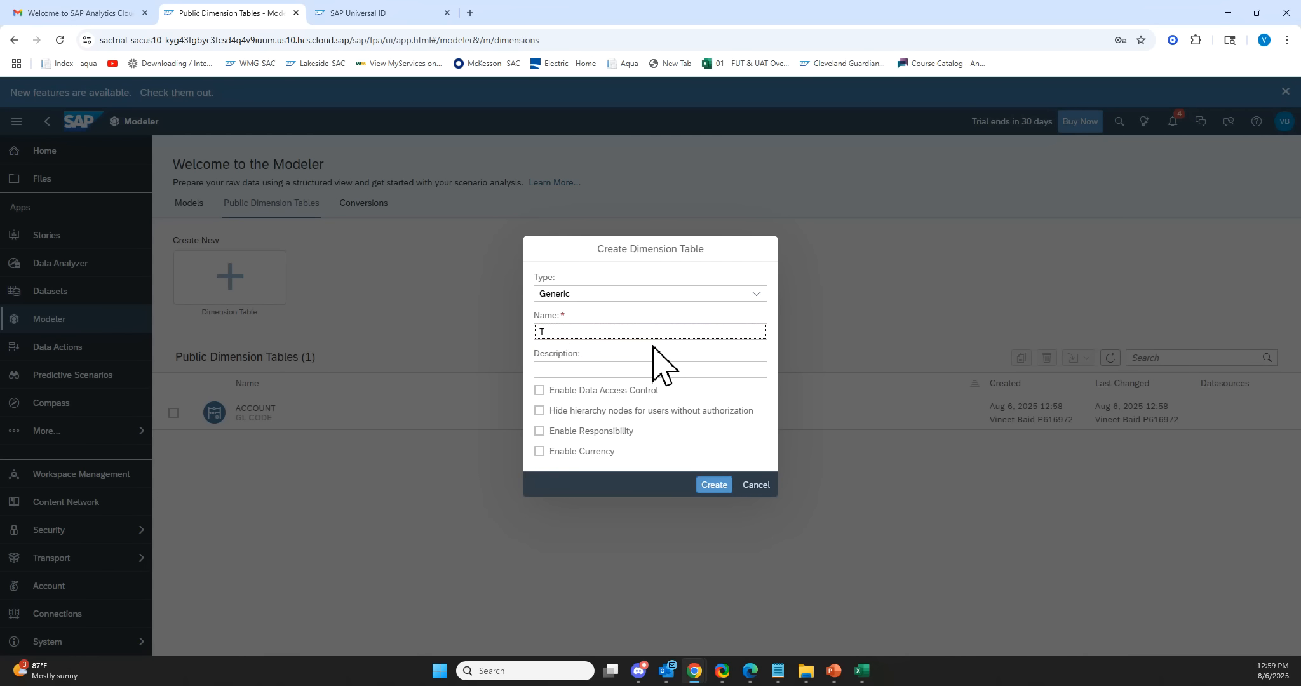
left_click(644, 371)
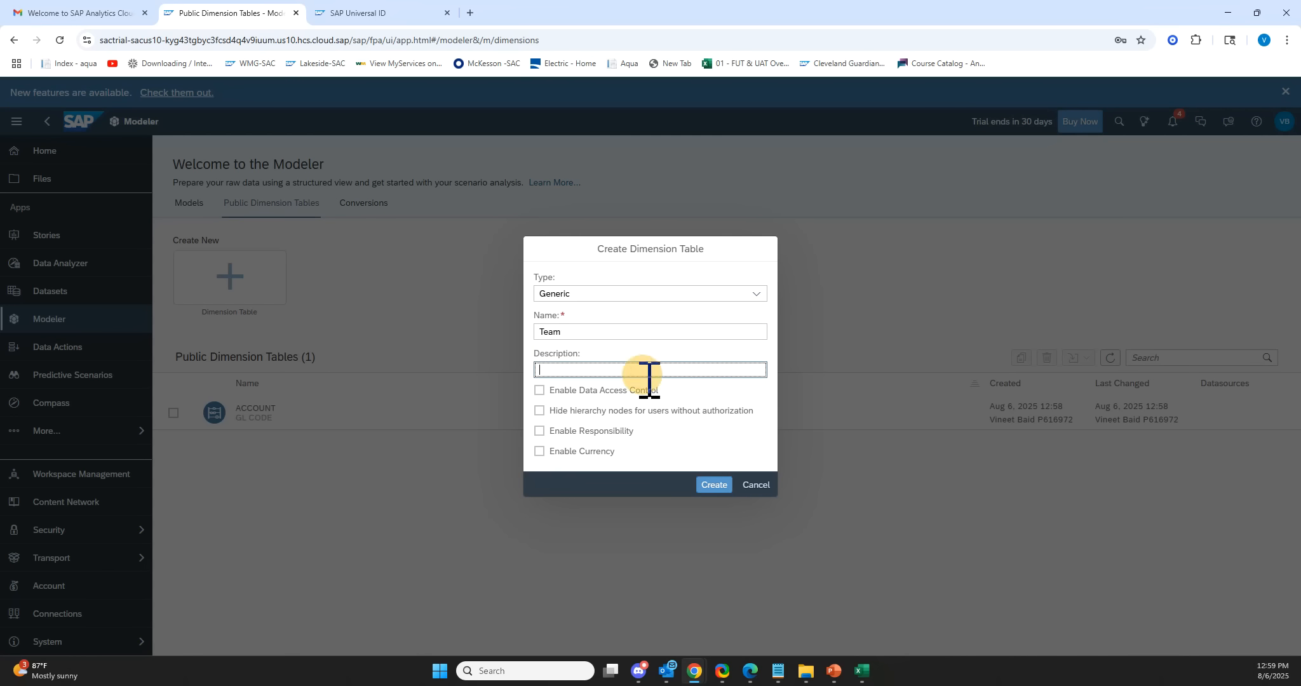
key("Return")
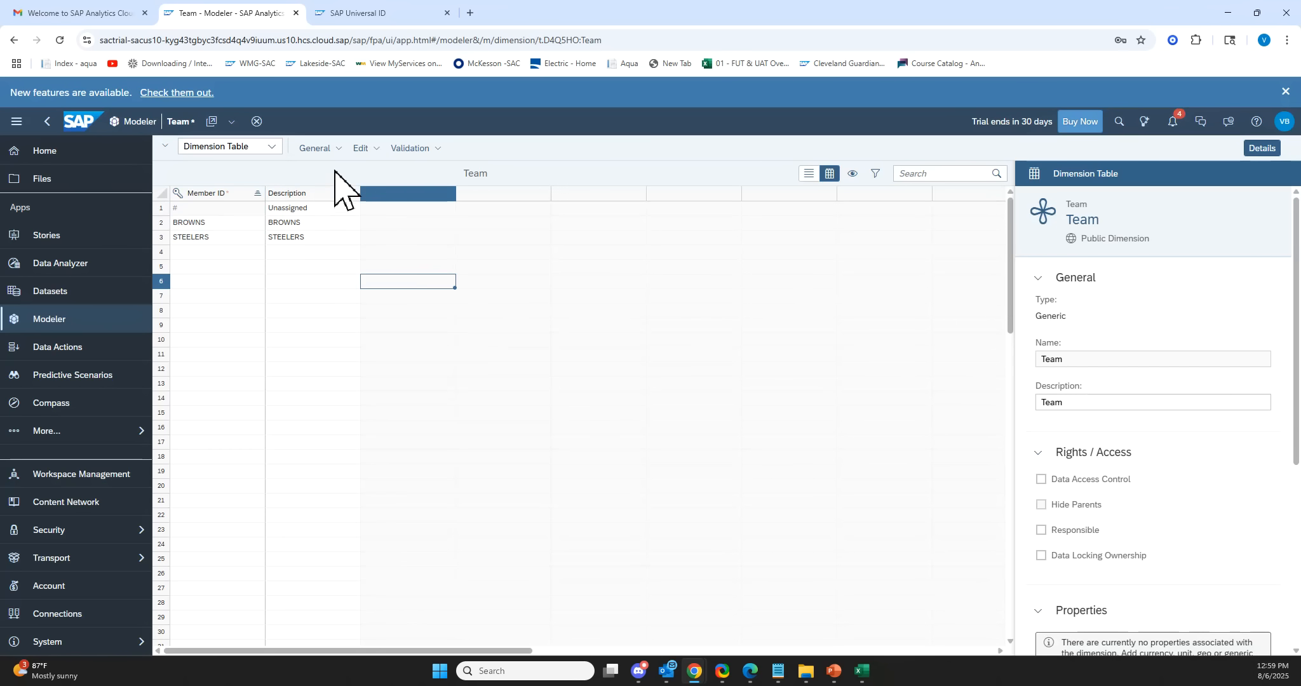
left_click(321, 148)
left_click(335, 167)
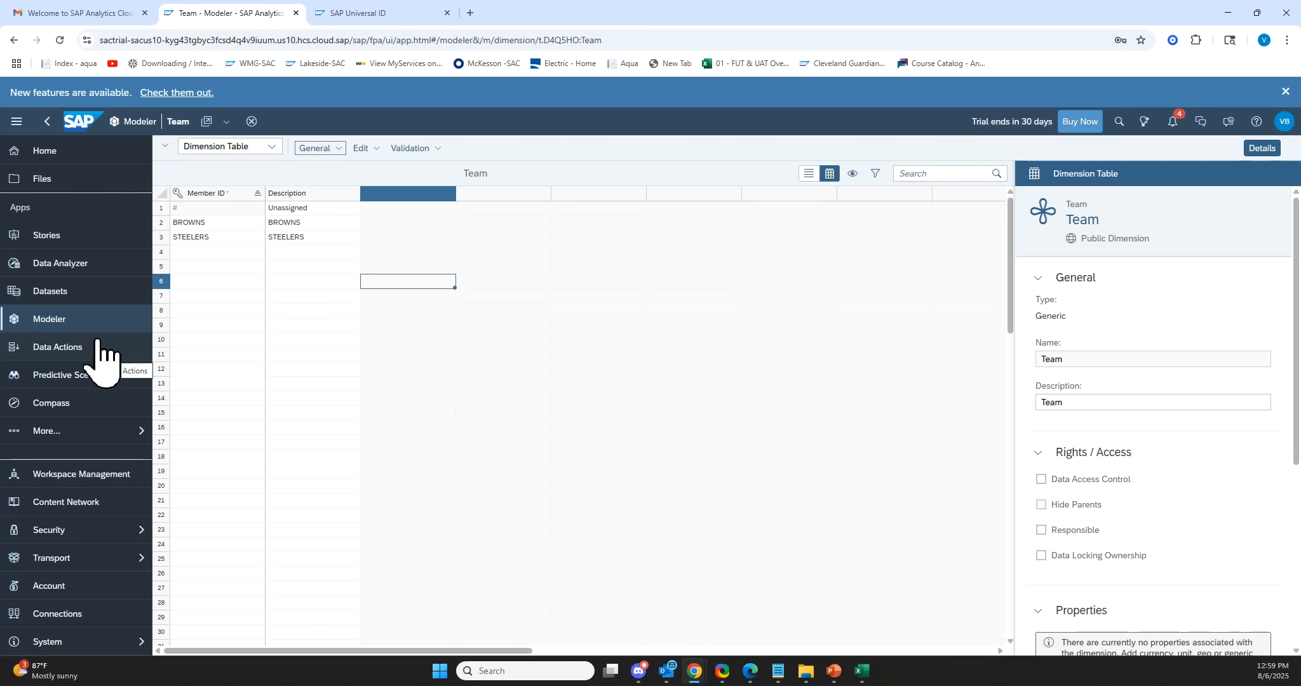
Create another generic public dimension table named C_E with description C_E.
left_click(57, 321)
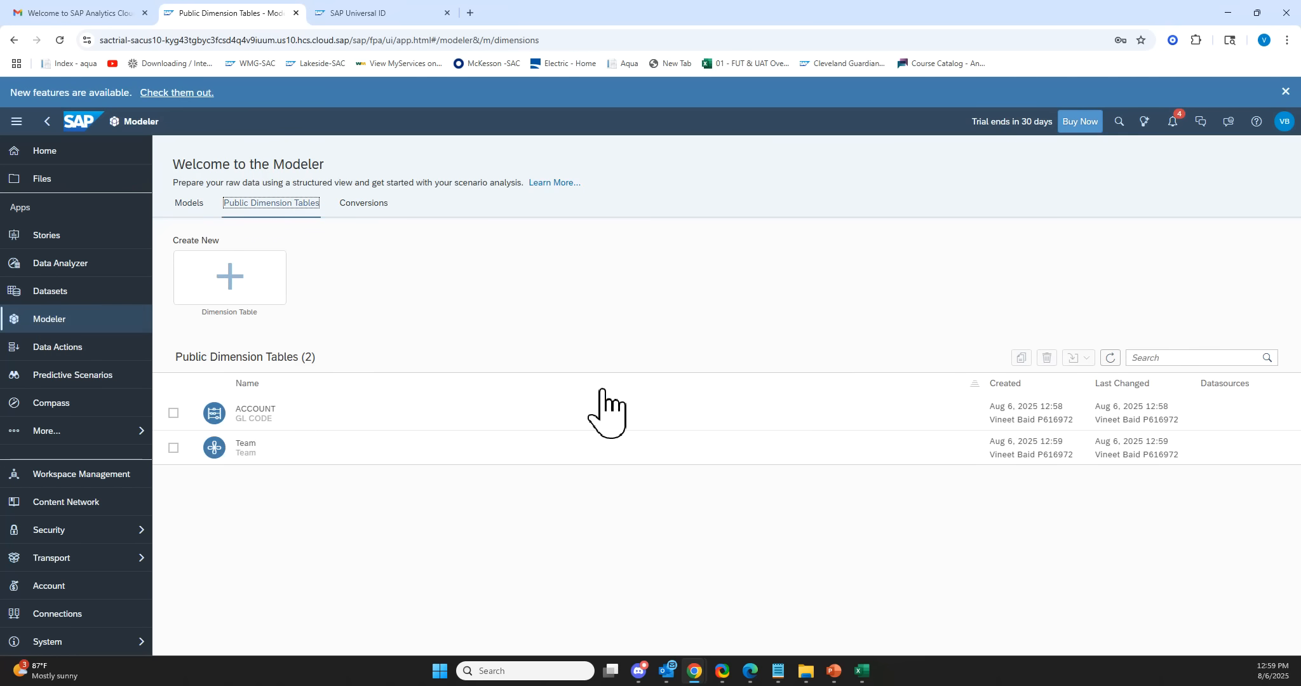
left_click(231, 279)
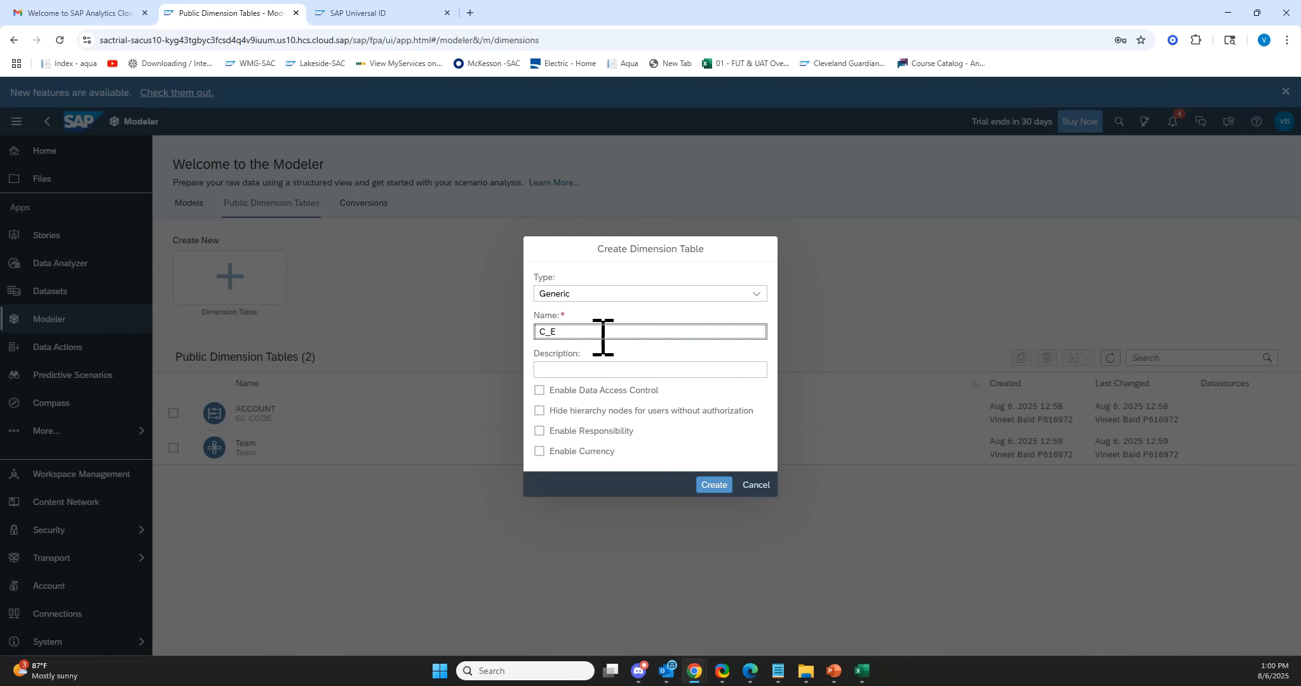
left_click_drag(601, 332, 336, 327)
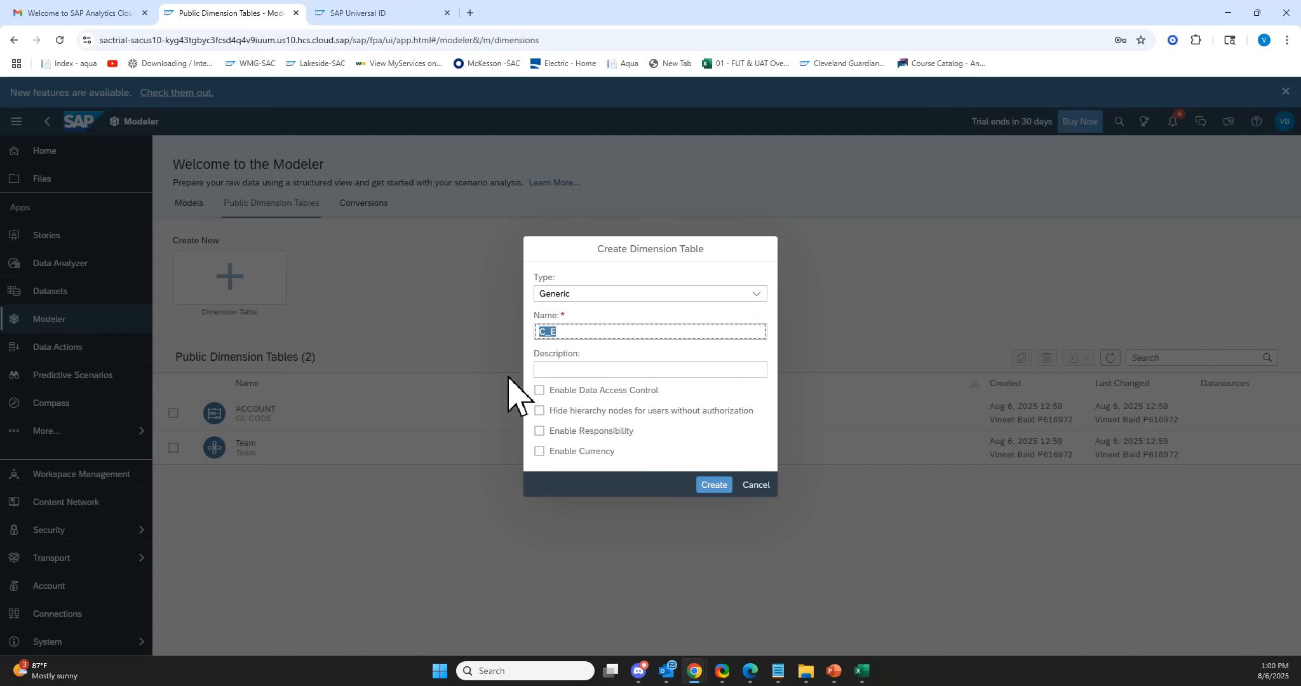
left_click(561, 369)
key("ctrl+v")
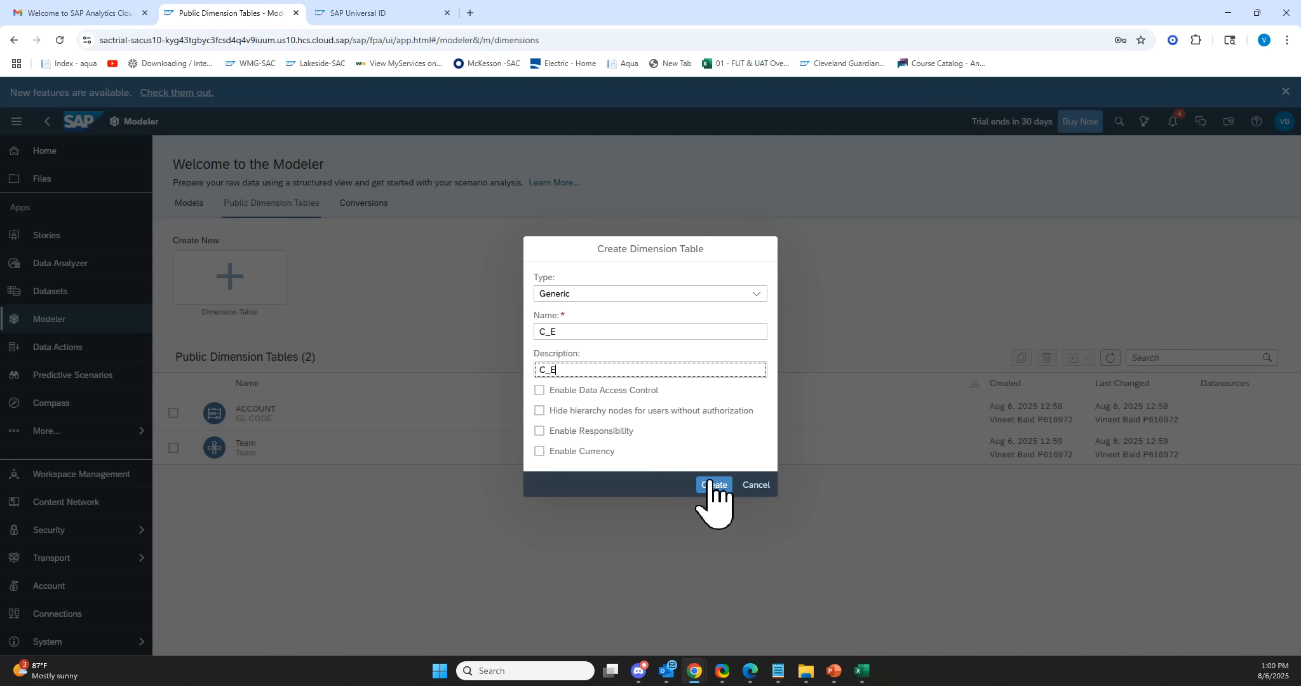
left_click(713, 485)
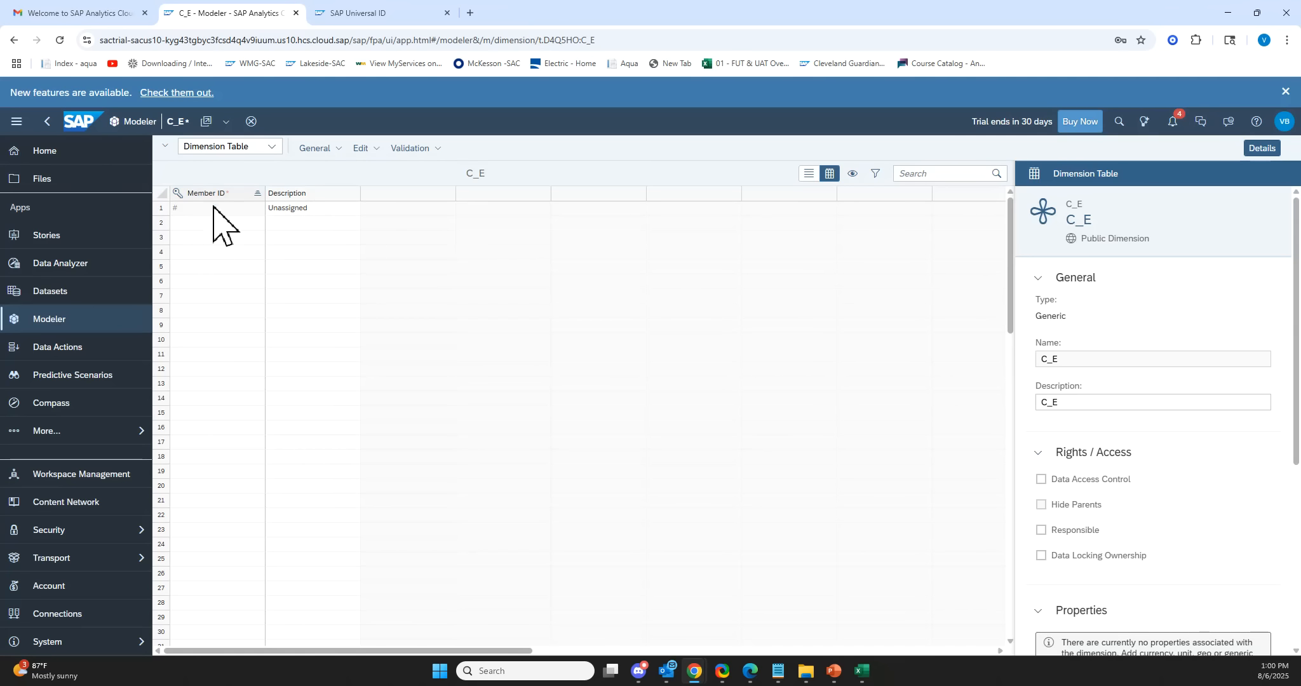
Add members C with description Capital and E with description Expense to C_E, then save the dimension.
left_click(210, 225)
type("C")
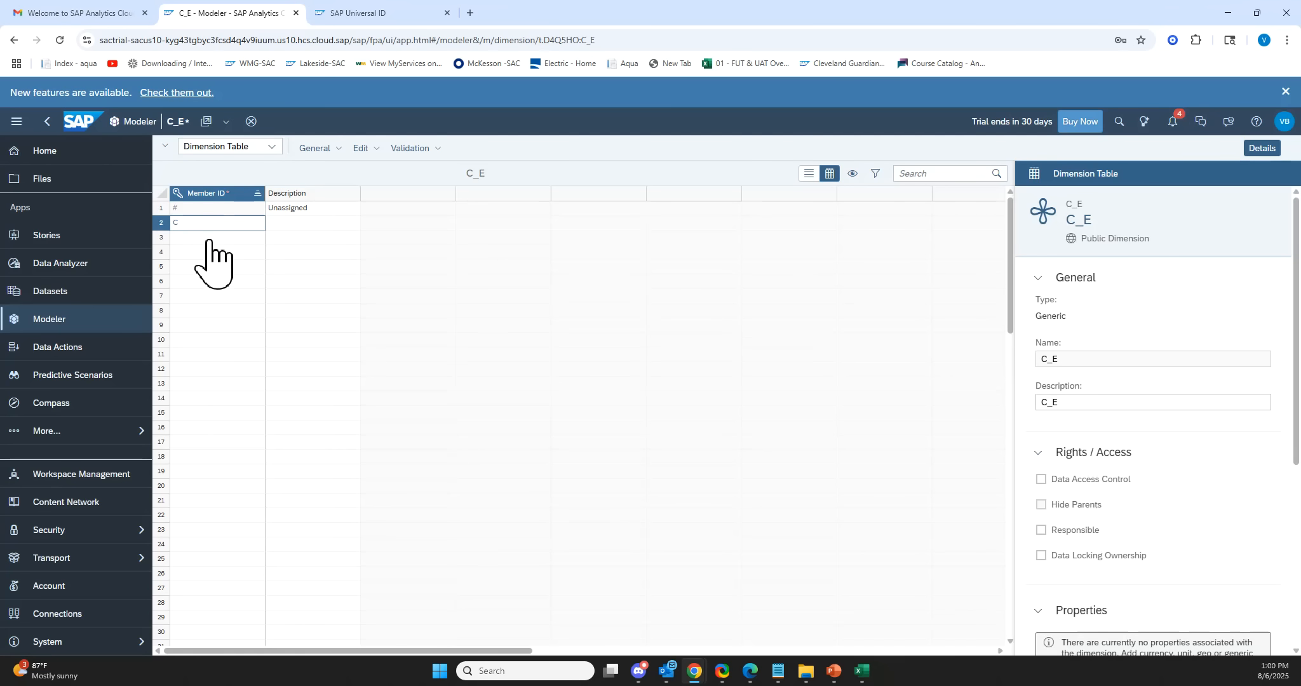
key("Return")
type("e")
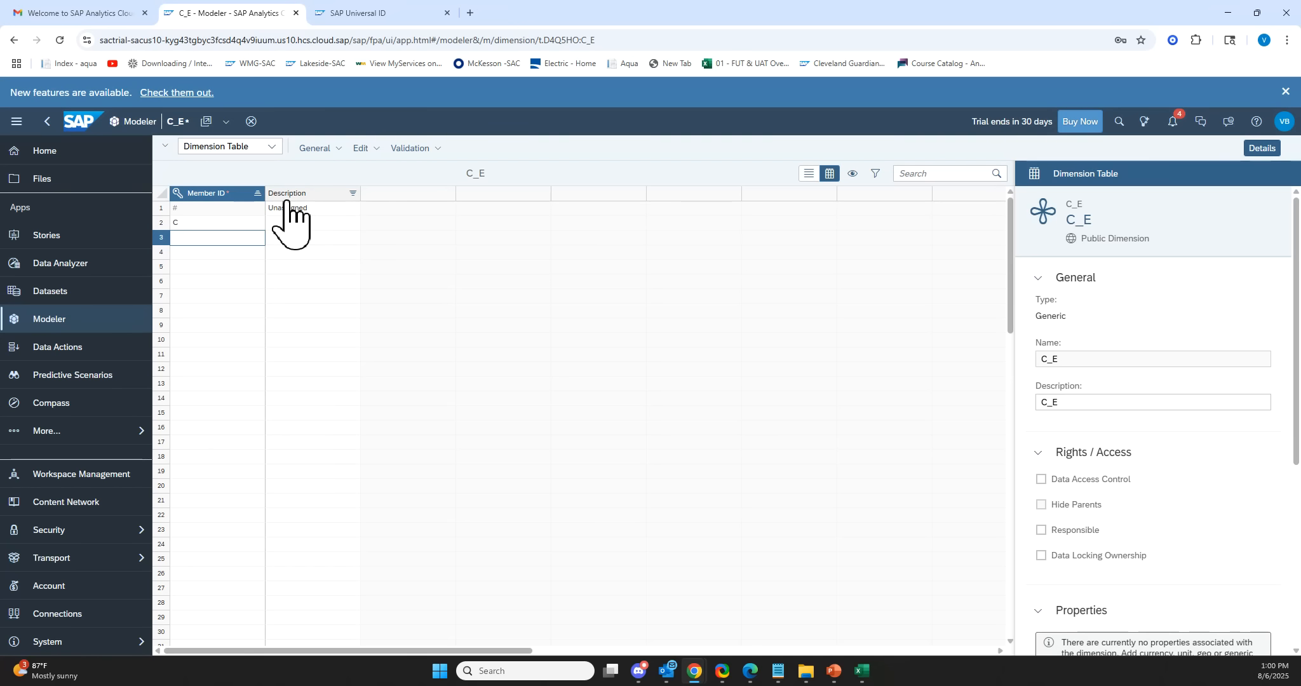
left_click(313, 223)
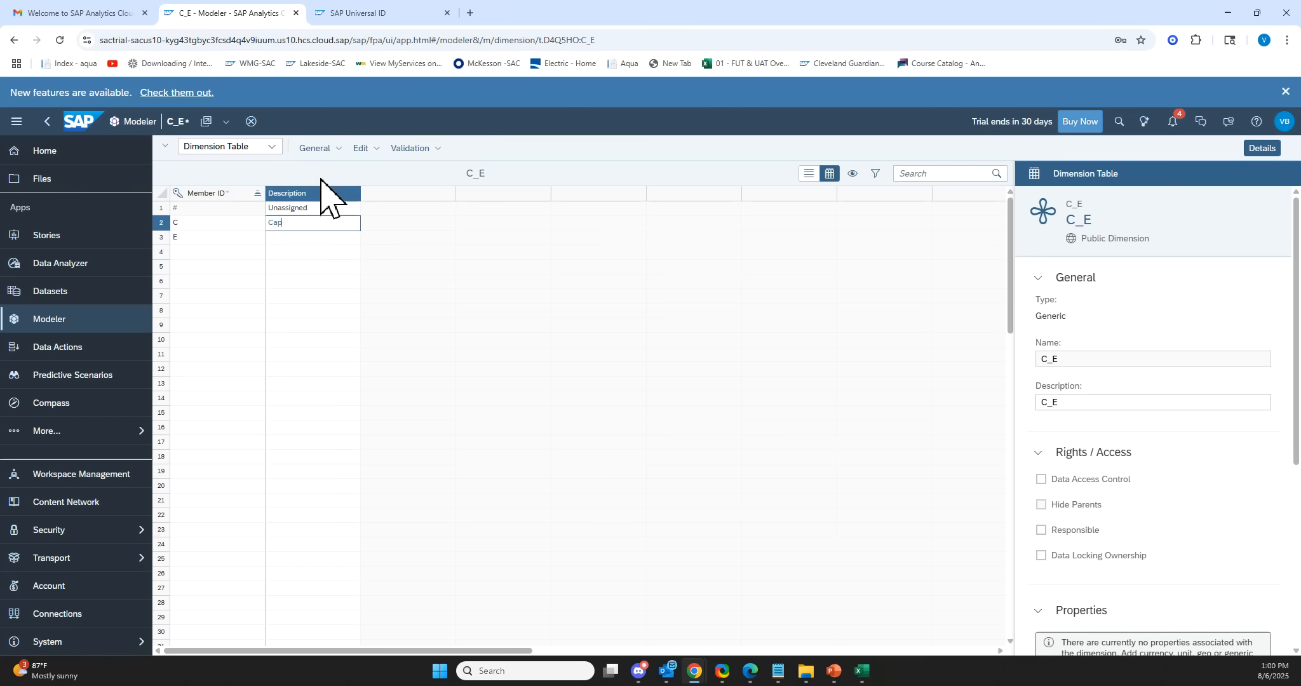
key("Return")
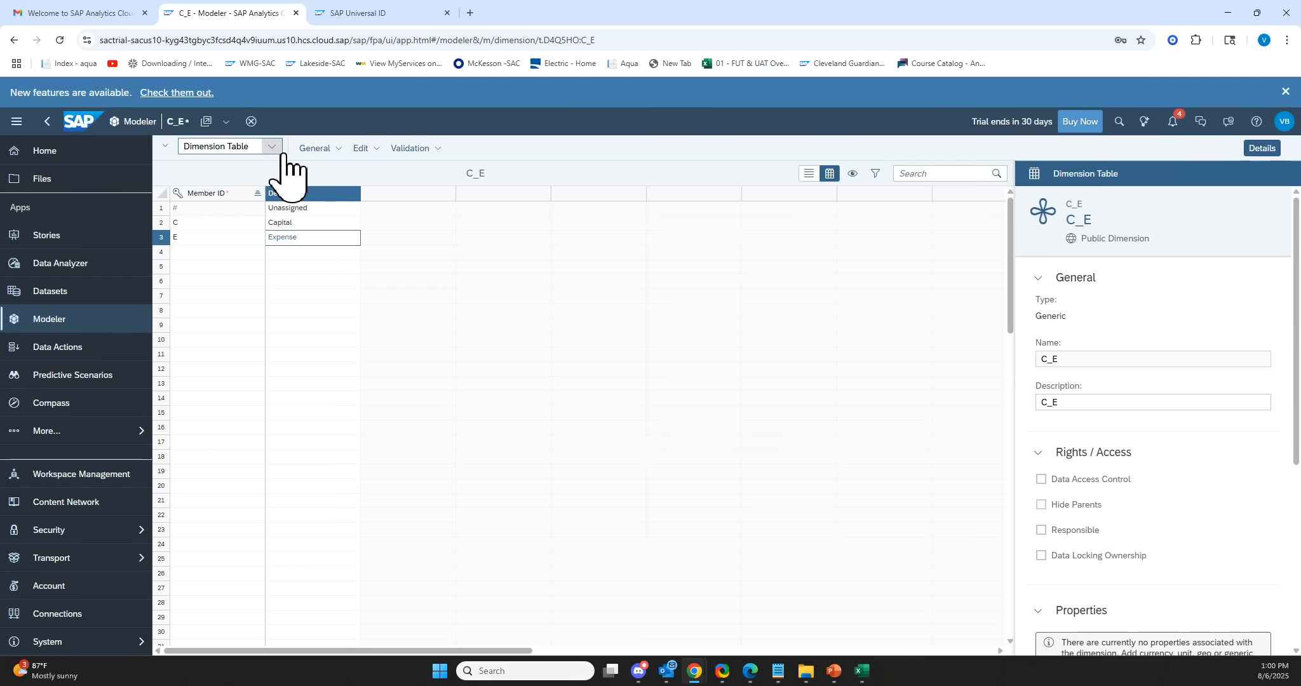
left_click(315, 148)
left_click(321, 167)
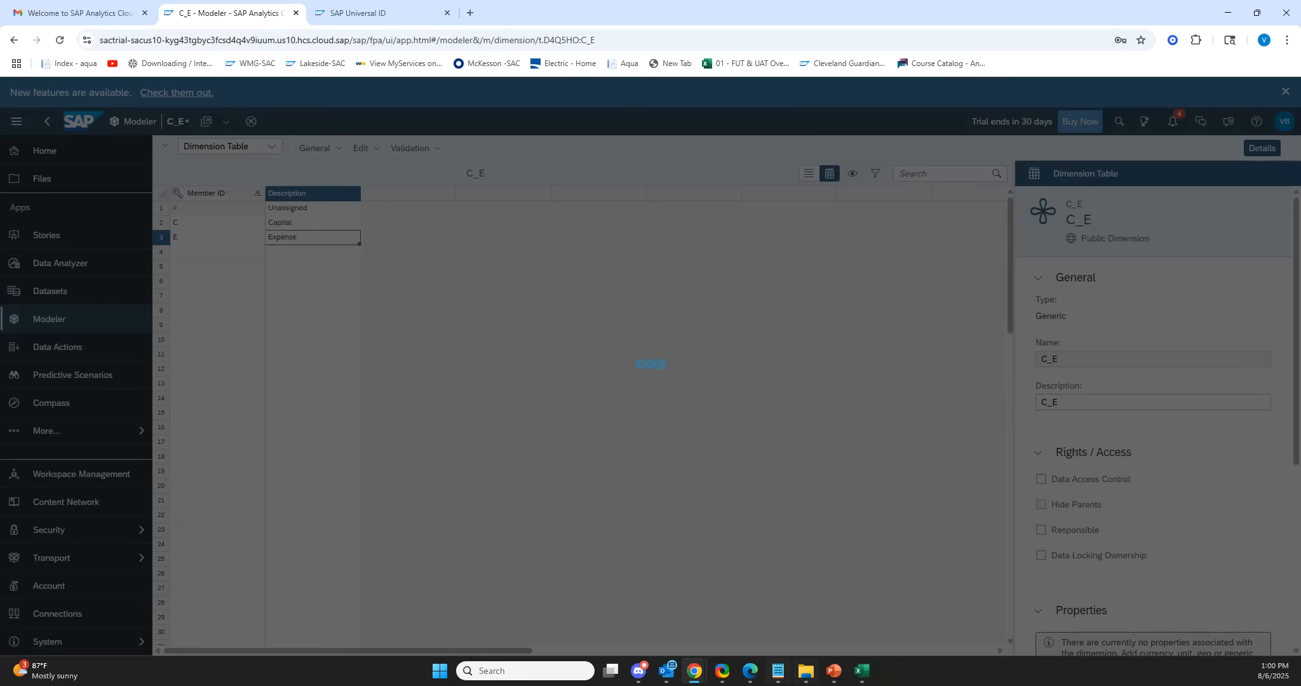
Create a new model starting with an empty model.
mouse_move(806, 671)
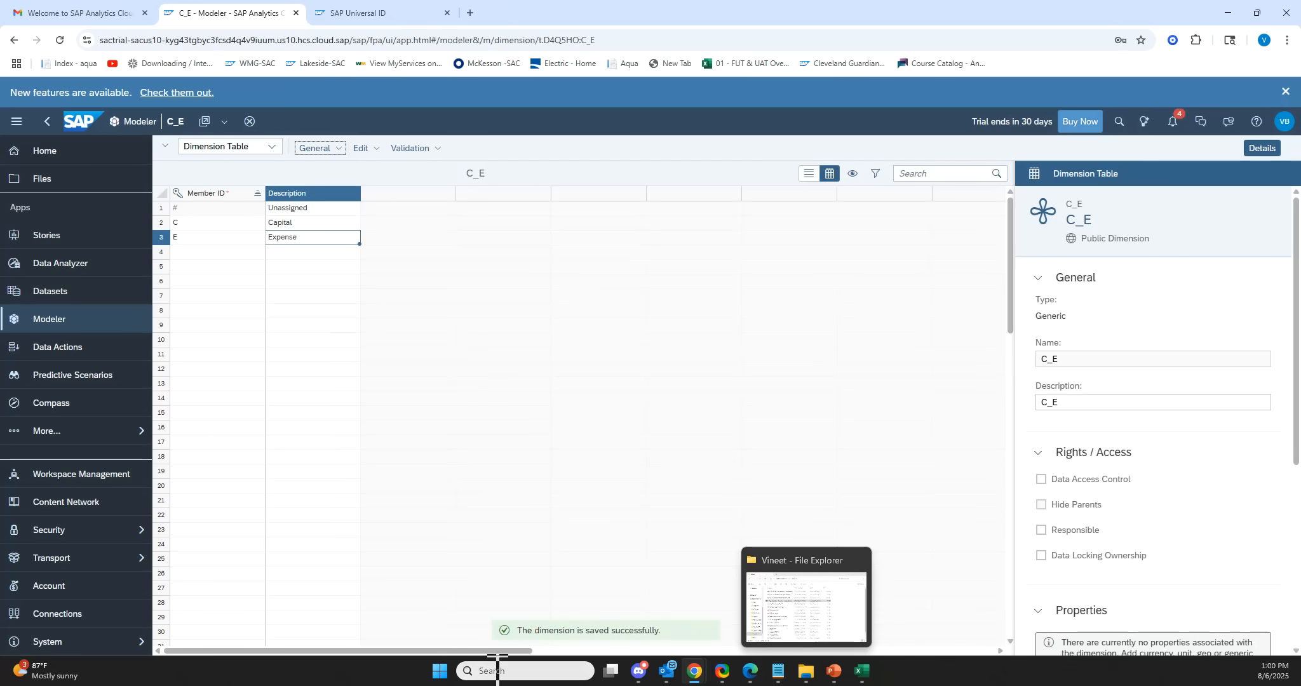
left_click(76, 325)
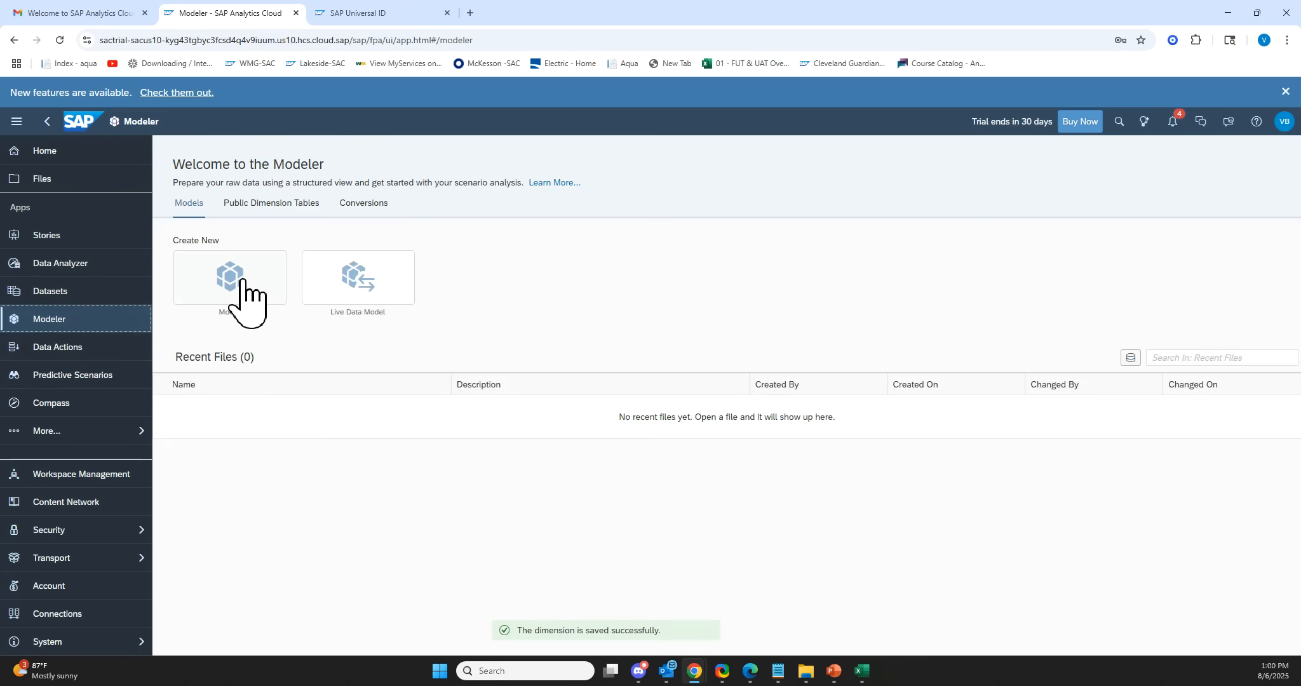
left_click(242, 299)
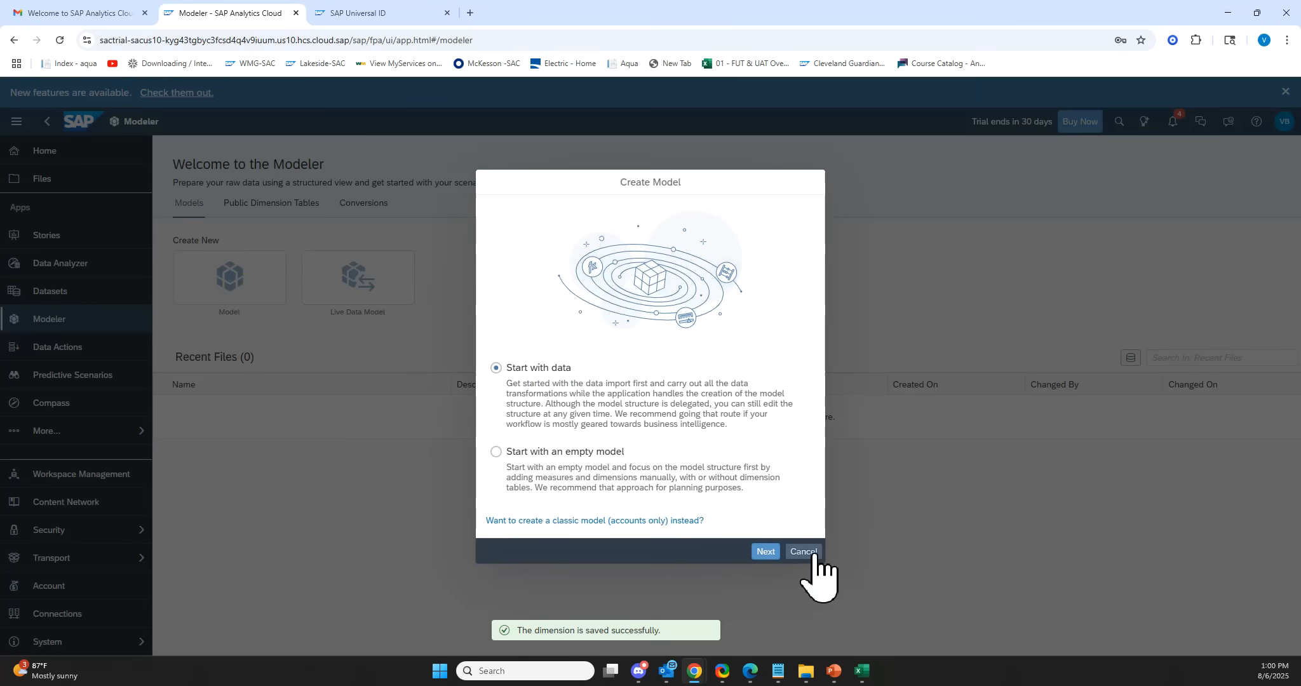
left_click(533, 453)
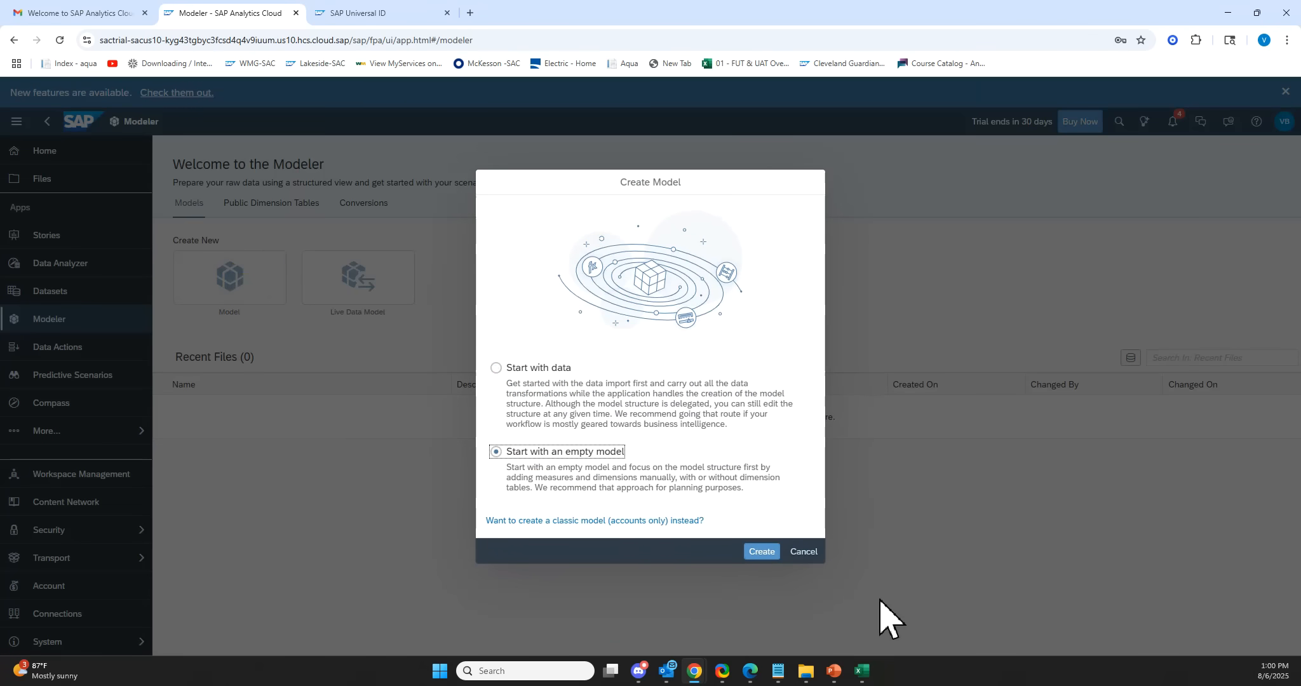
left_click(766, 551)
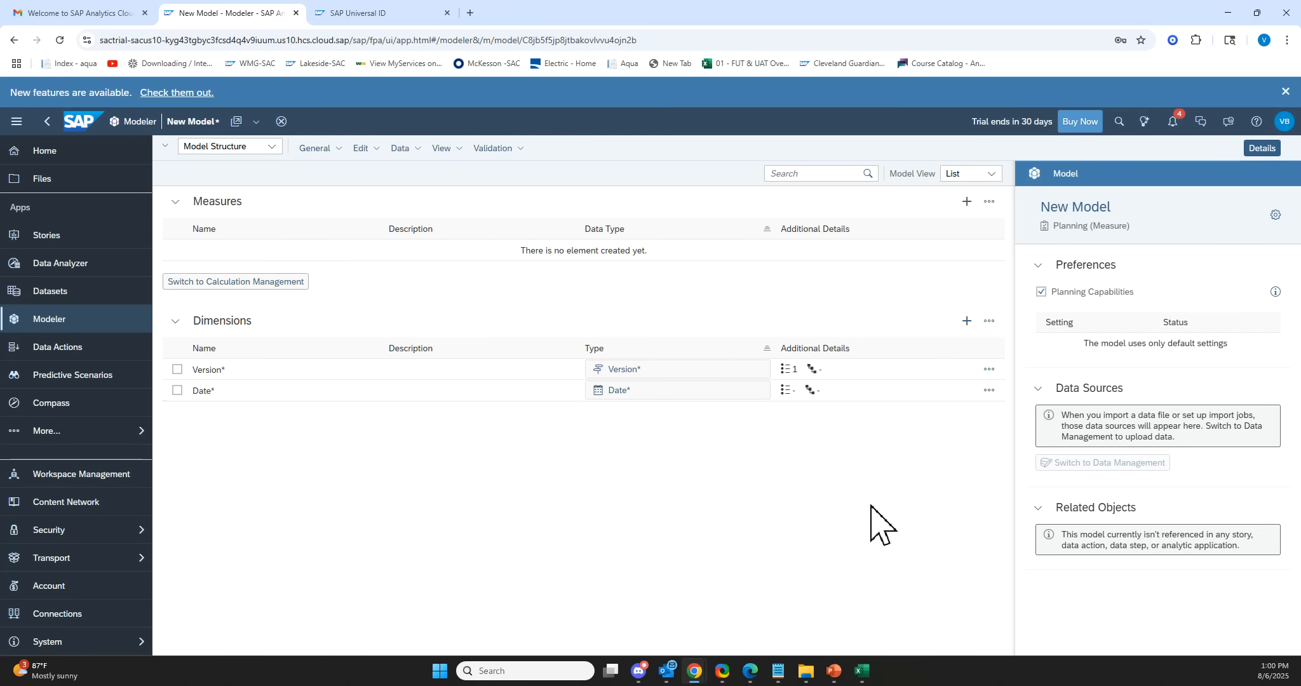
Add a dimension to the model using the existing Team dimension table.
left_click(966, 321)
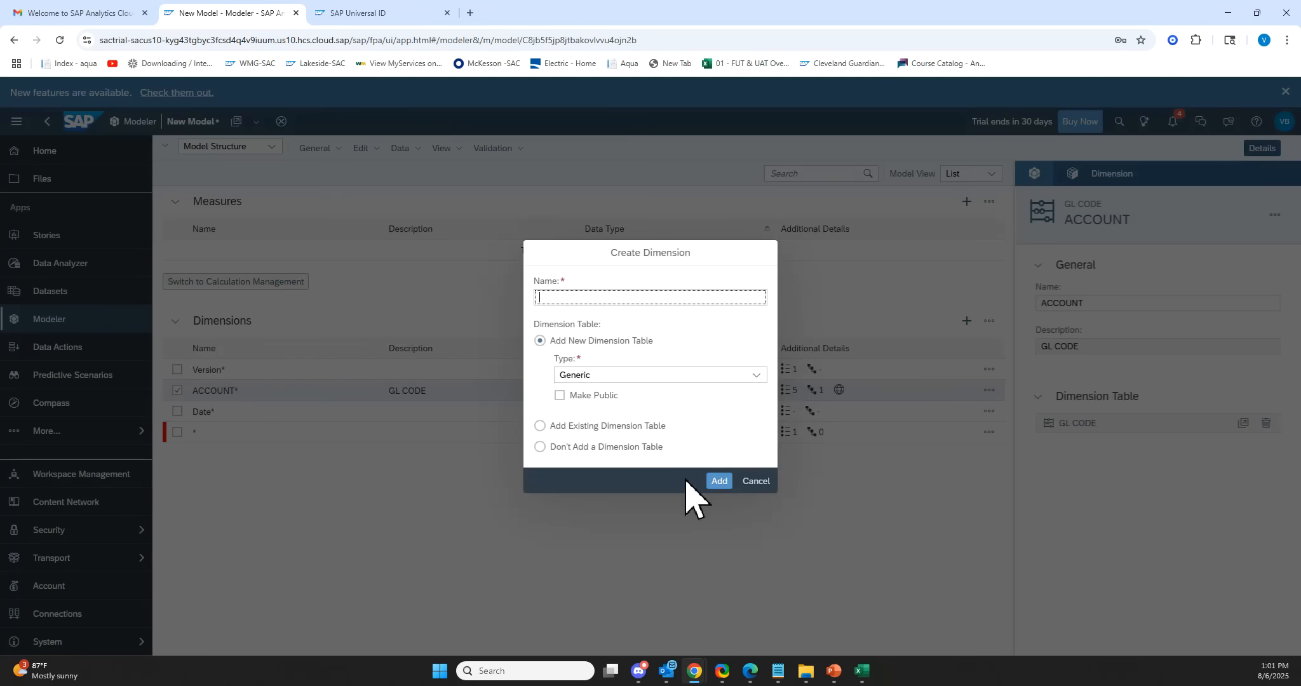
left_click(736, 422)
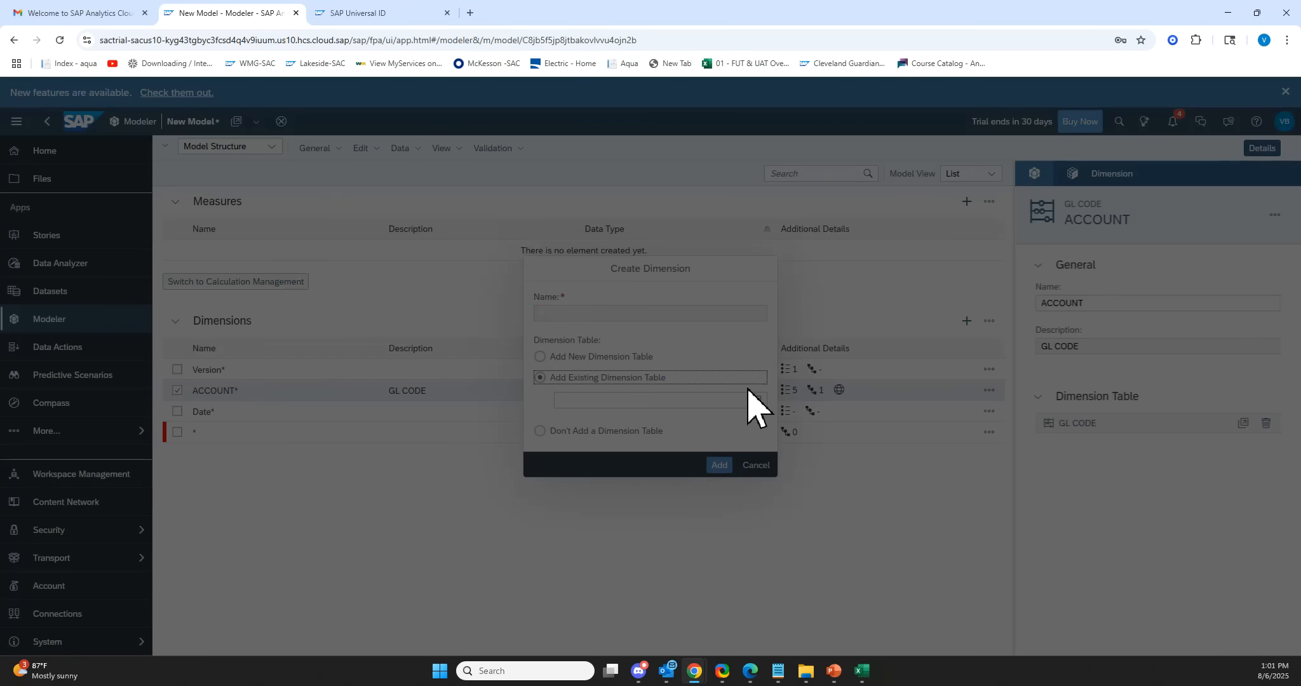
left_click(748, 399)
left_click(752, 403)
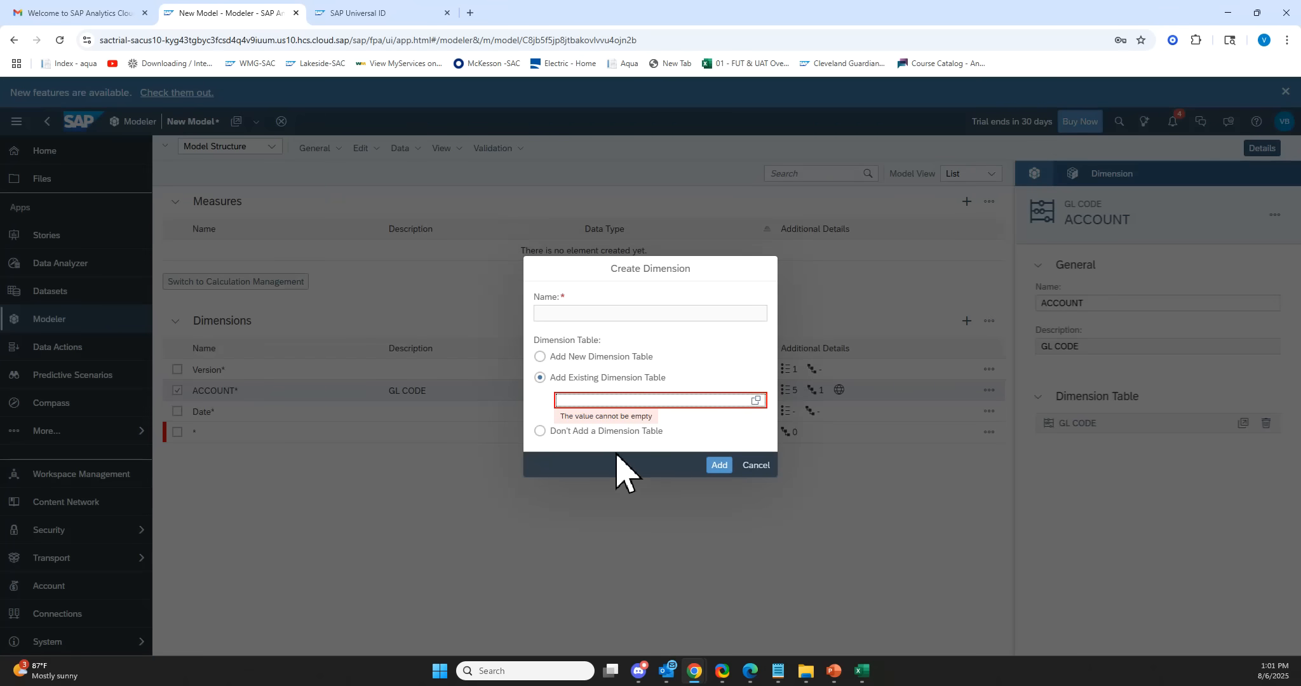
left_click(754, 401)
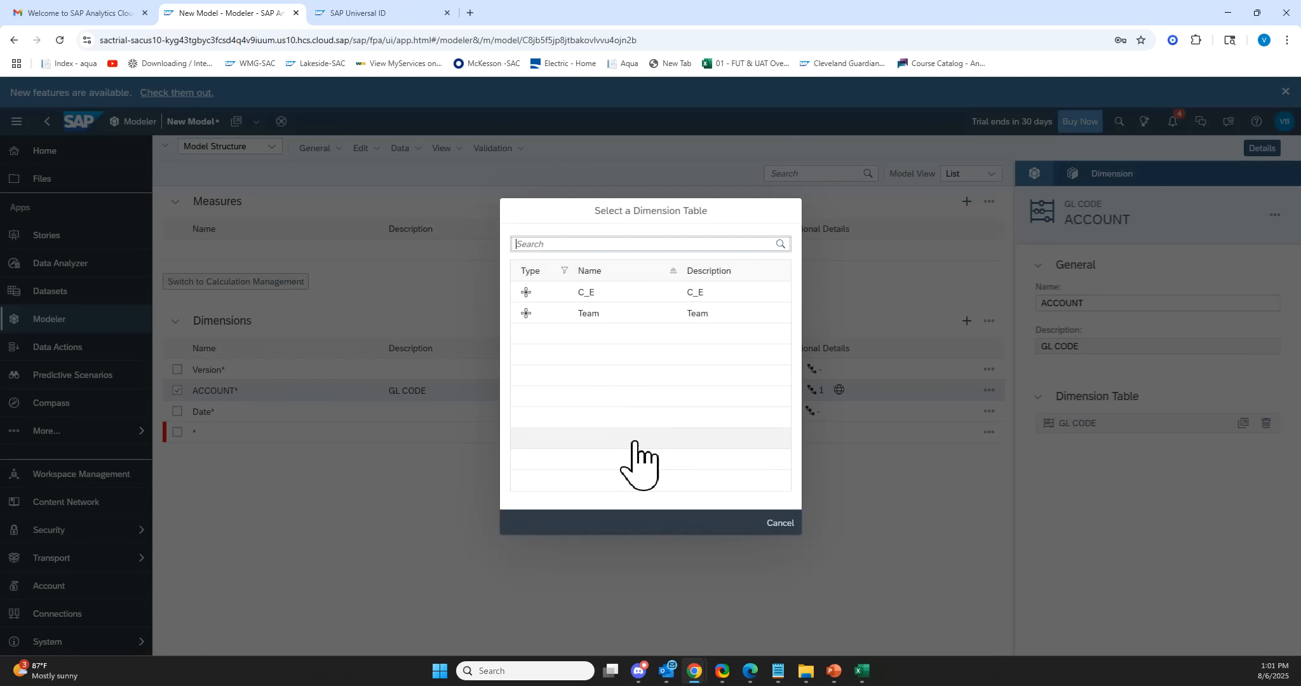
left_click(626, 313)
left_click(721, 465)
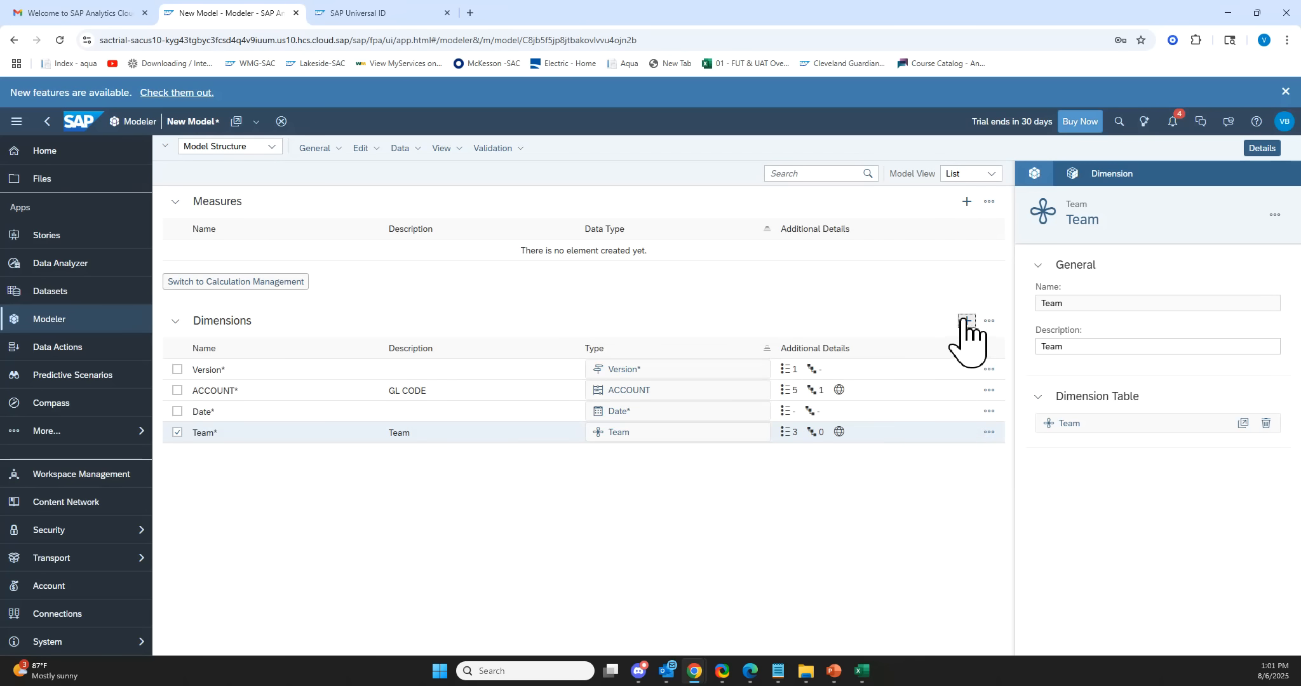
Add a dimension to the model using the existing C_E dimension table.
left_click(966, 321)
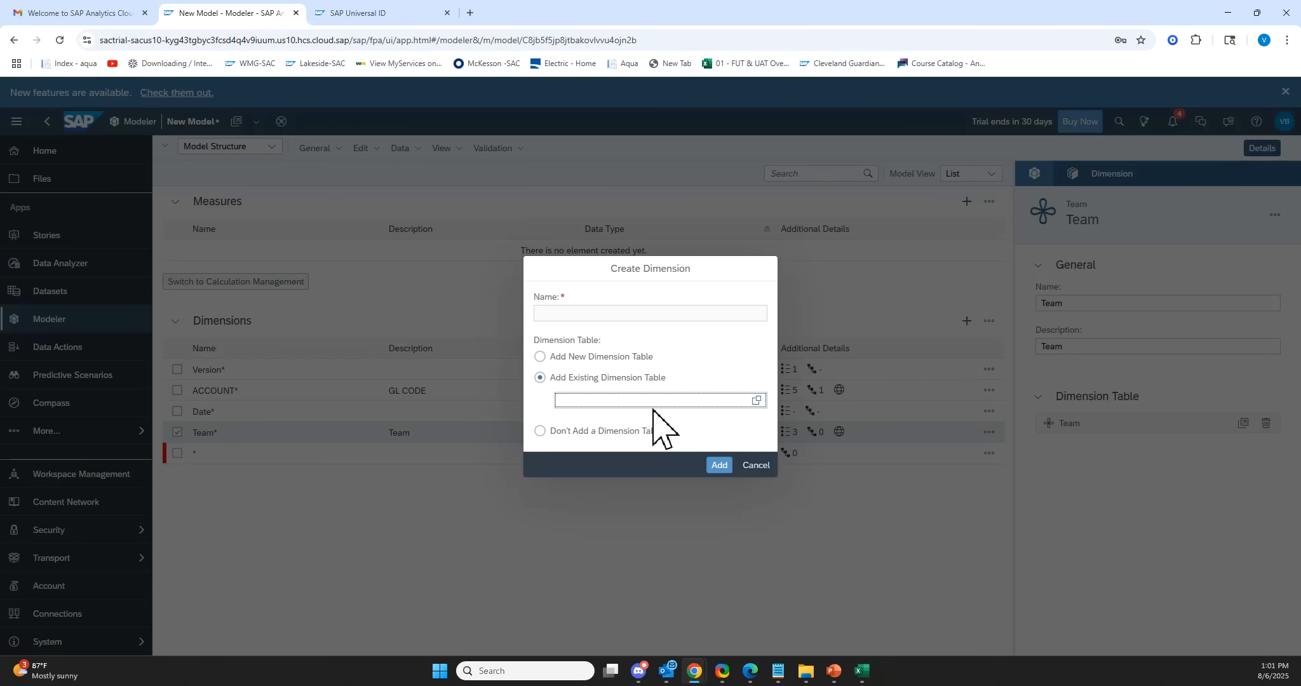
type("c")
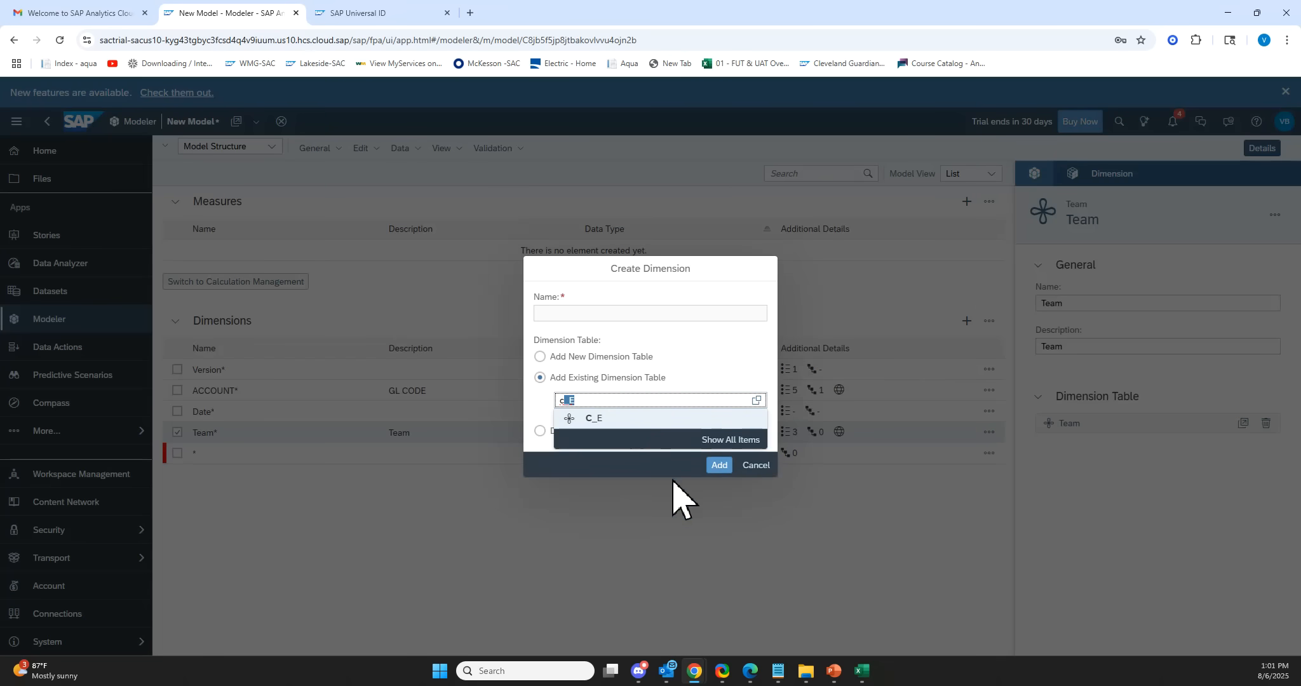
left_click(643, 420)
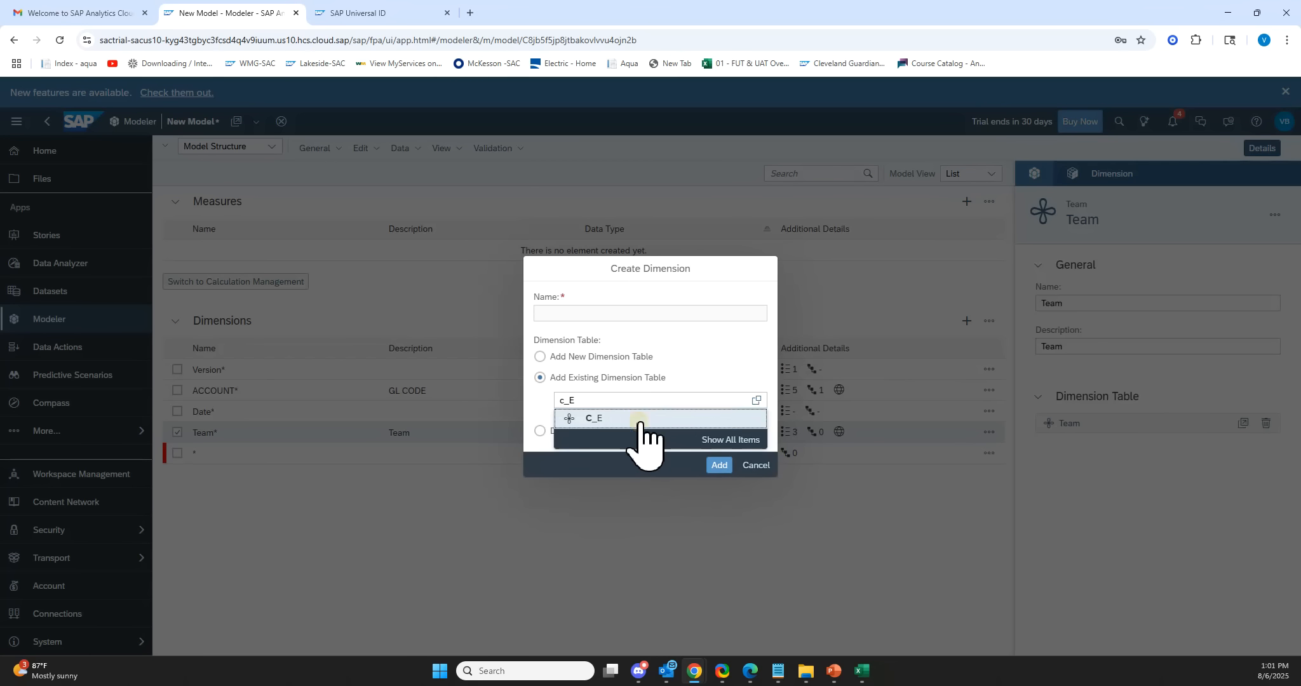
left_click(719, 465)
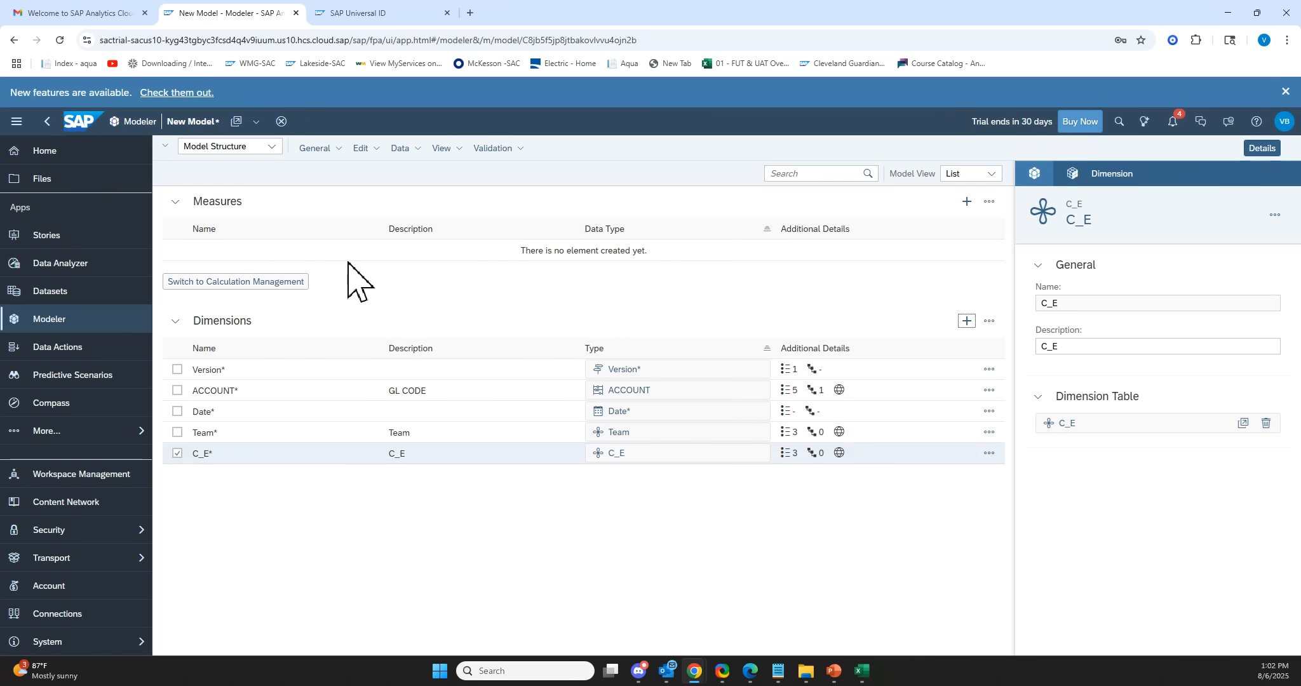
Add a measure named AMOUNT with the Decimal data type to the model.
left_click(965, 202)
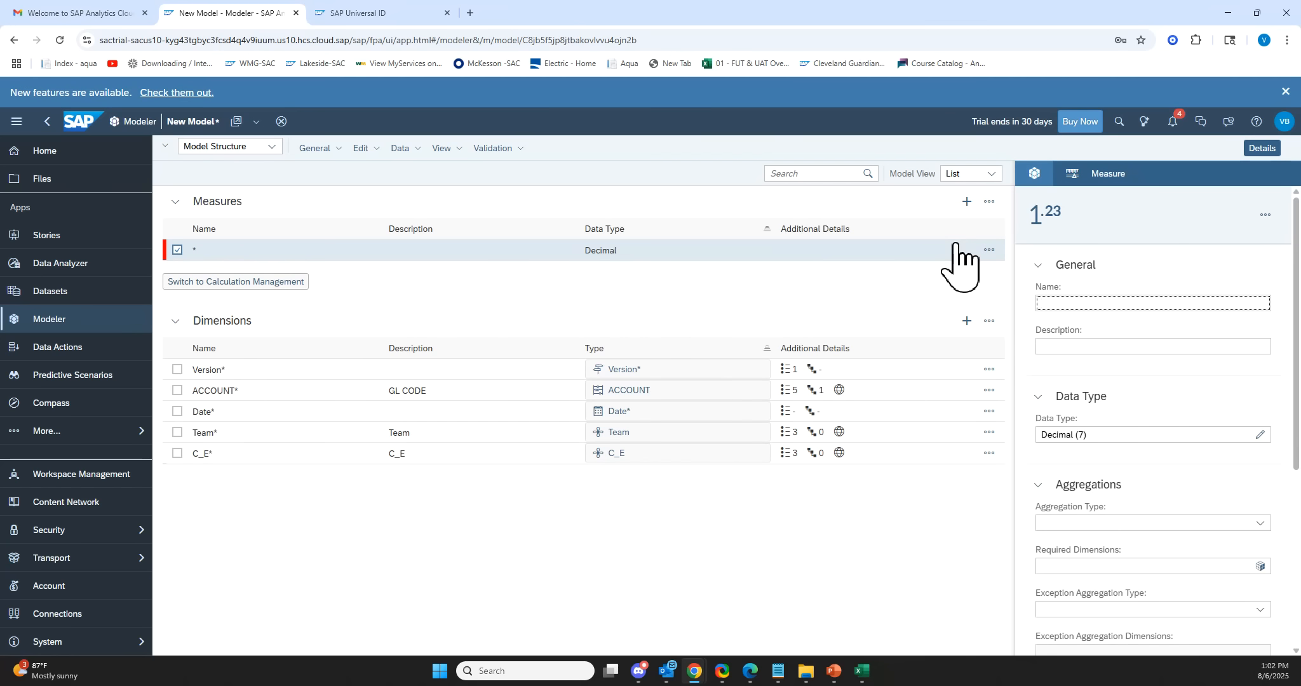
type("AMOUNT")
scroll(1025, 381, "down", 3)
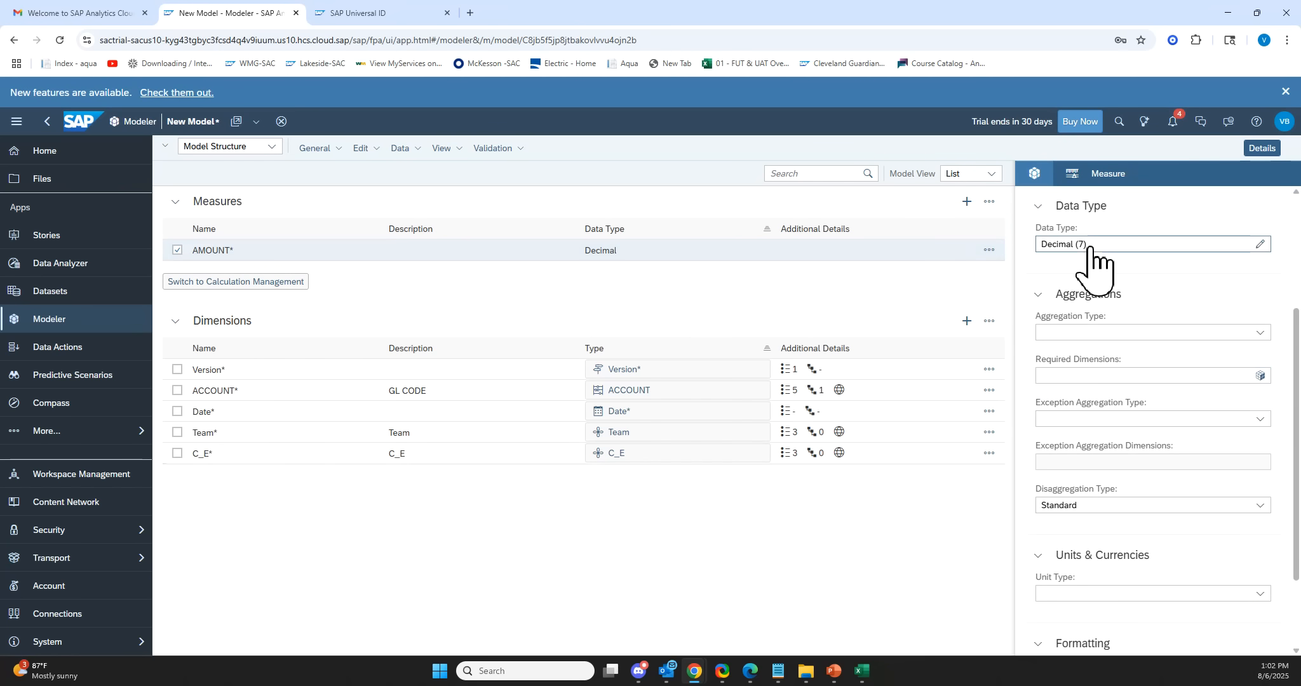
scroll(1137, 494, "down", 2)
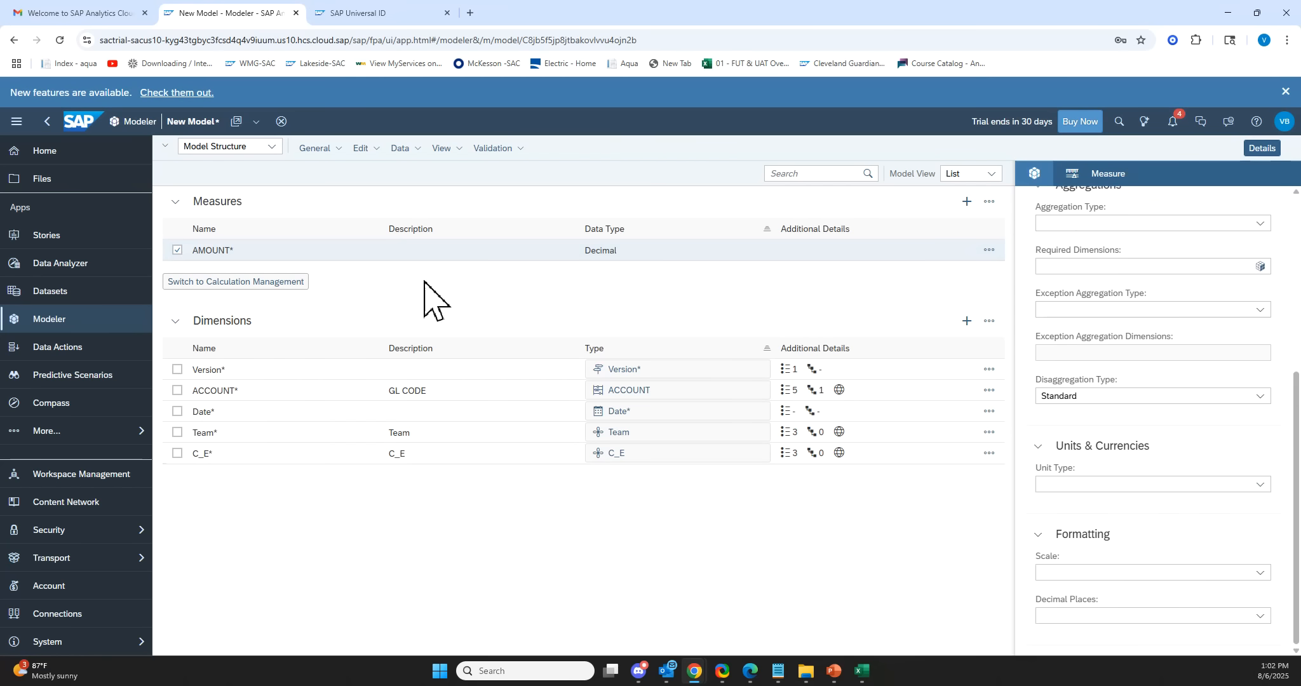
Save the model as DEMONSTRATION.
left_click(319, 148)
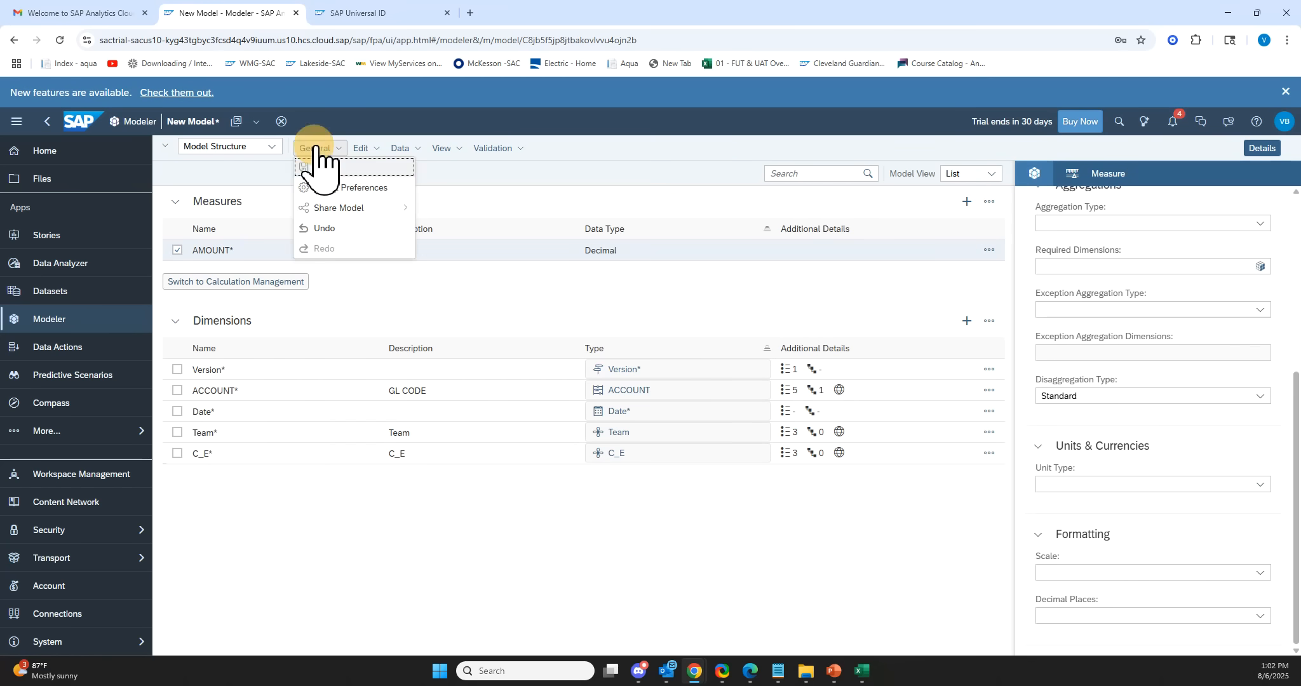
left_click(324, 164)
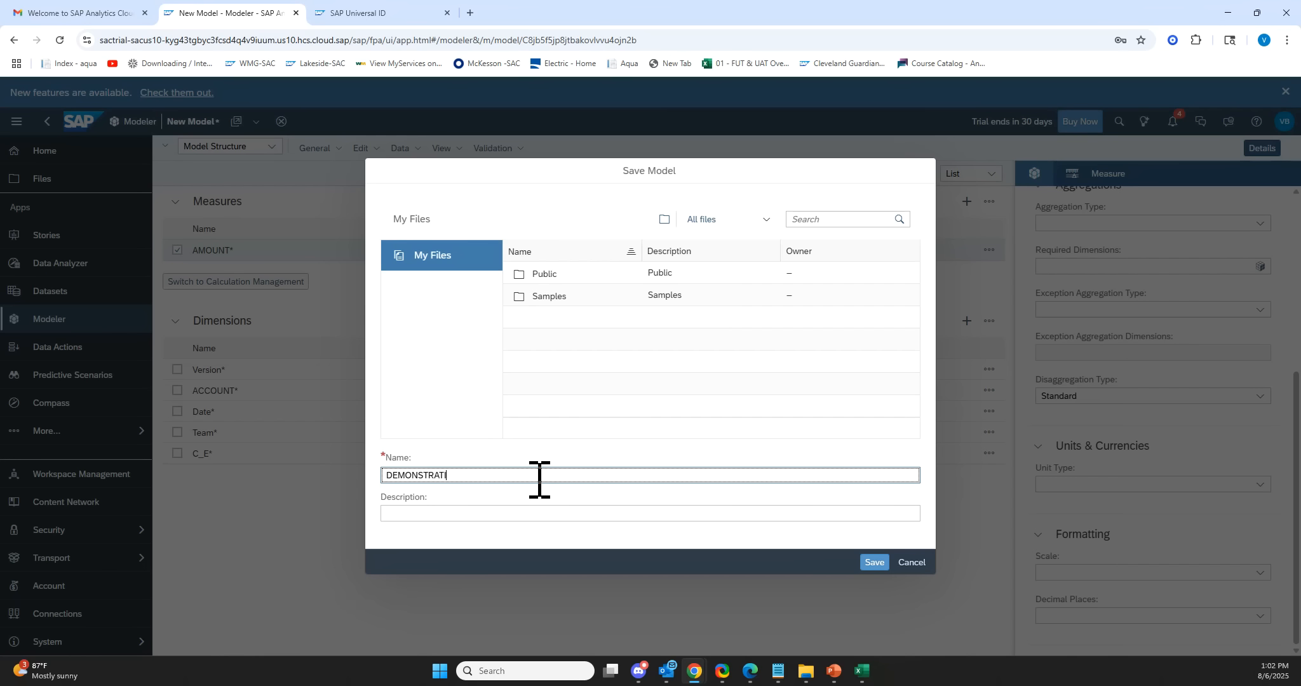
key("Return")
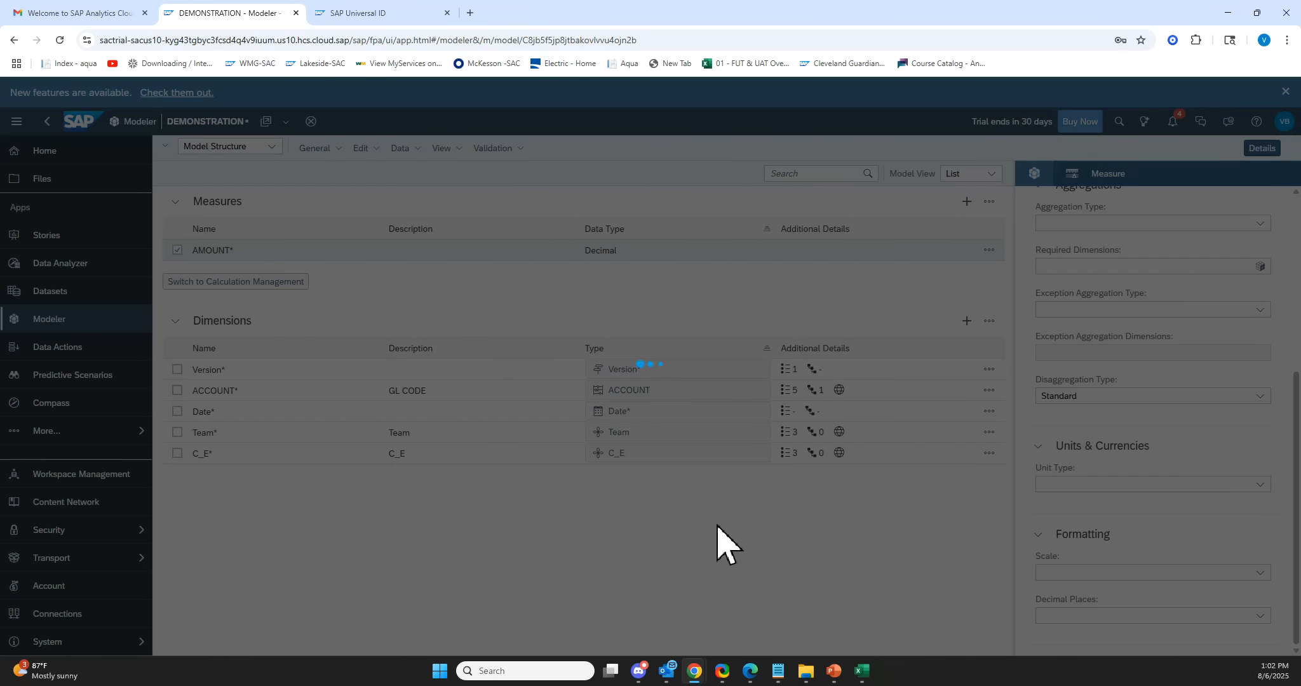
Switch to the demo_test.xlsx workbook in Excel and close it.
mouse_move(871, 657)
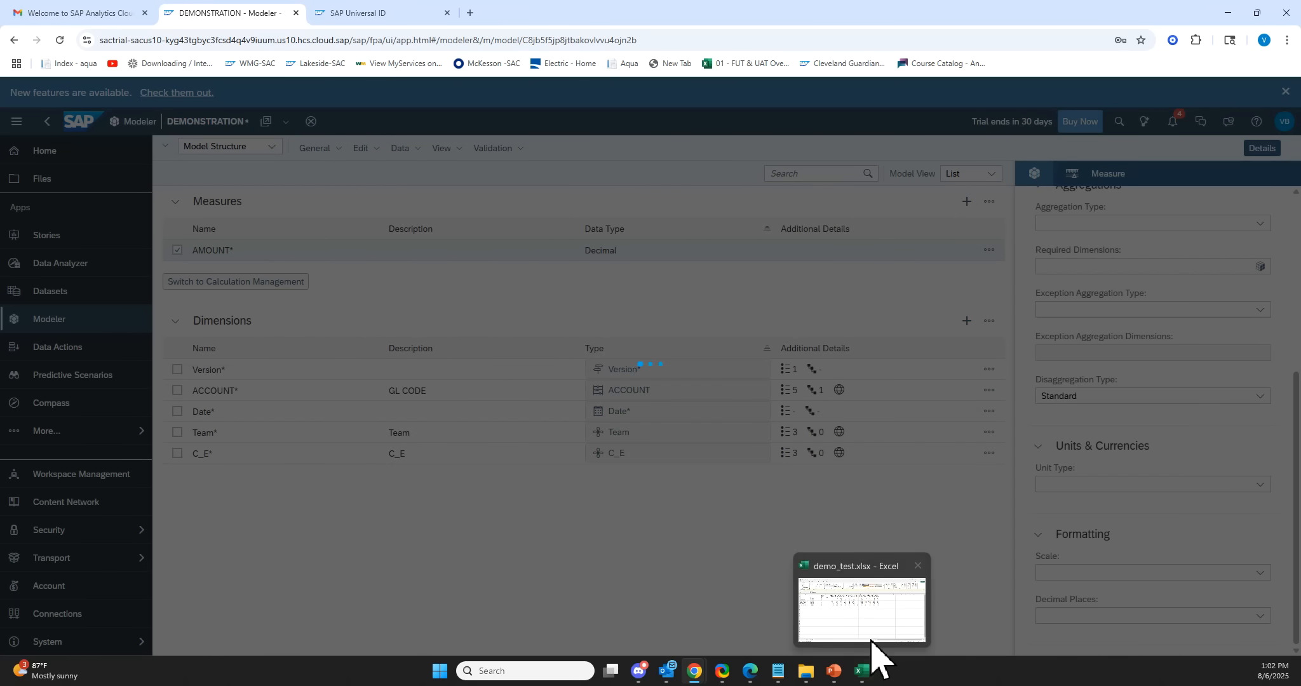
left_click(876, 635)
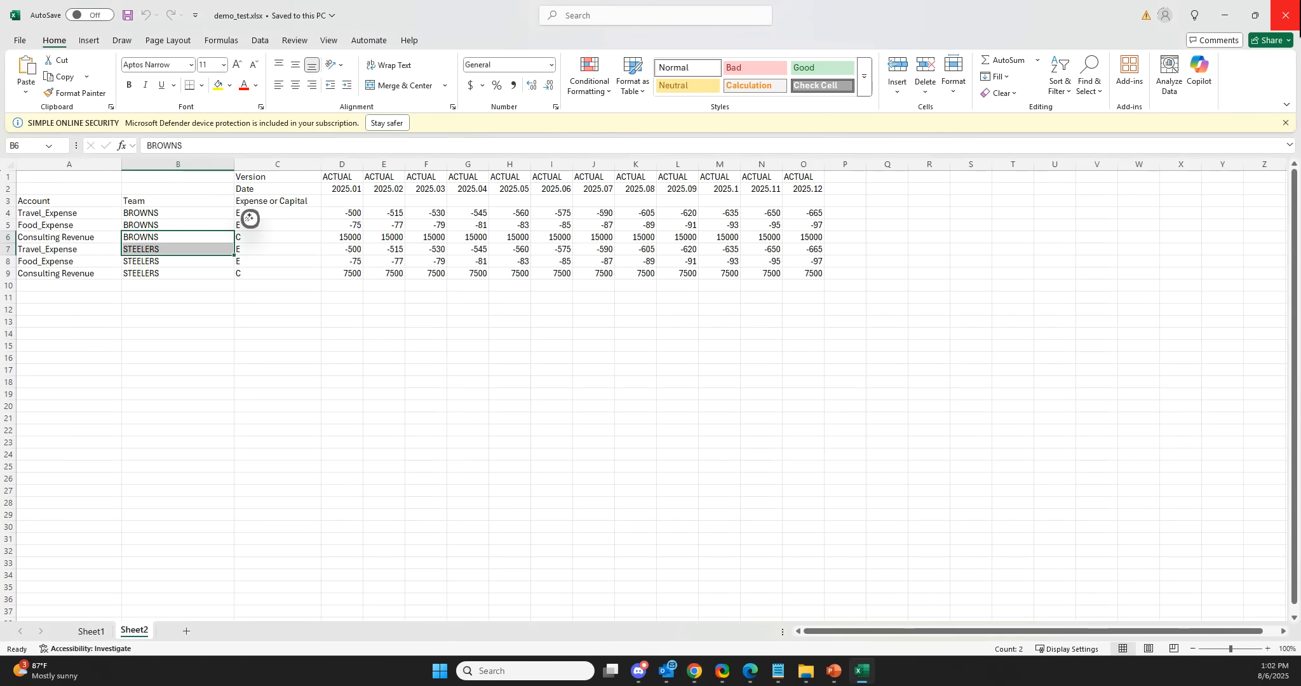
left_click(1295, 7)
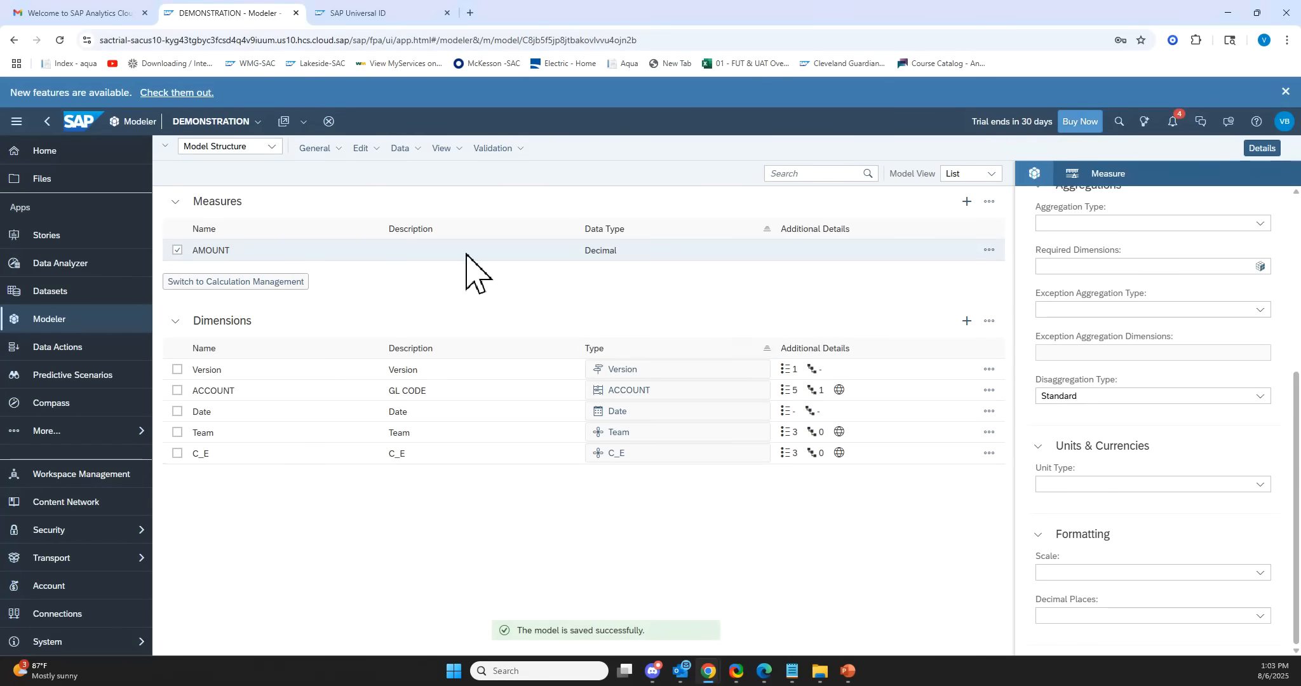
Switch the model to its Data Management view.
left_click(242, 155)
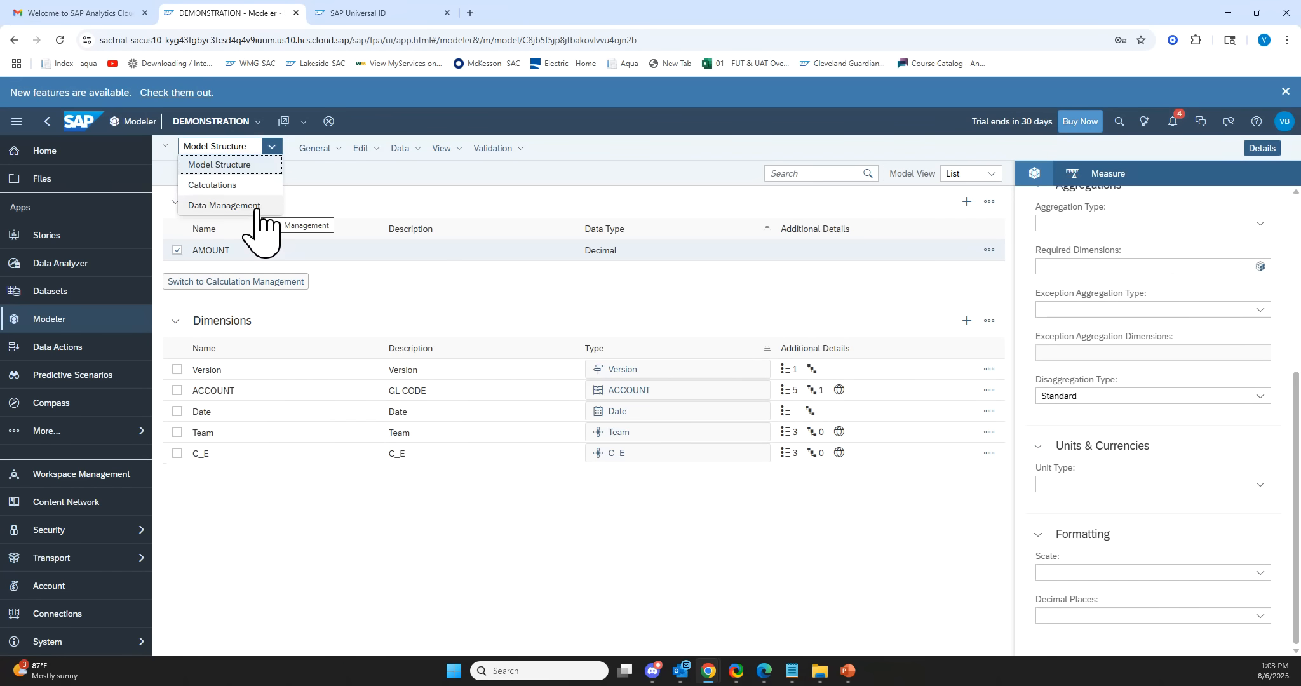
left_click(257, 207)
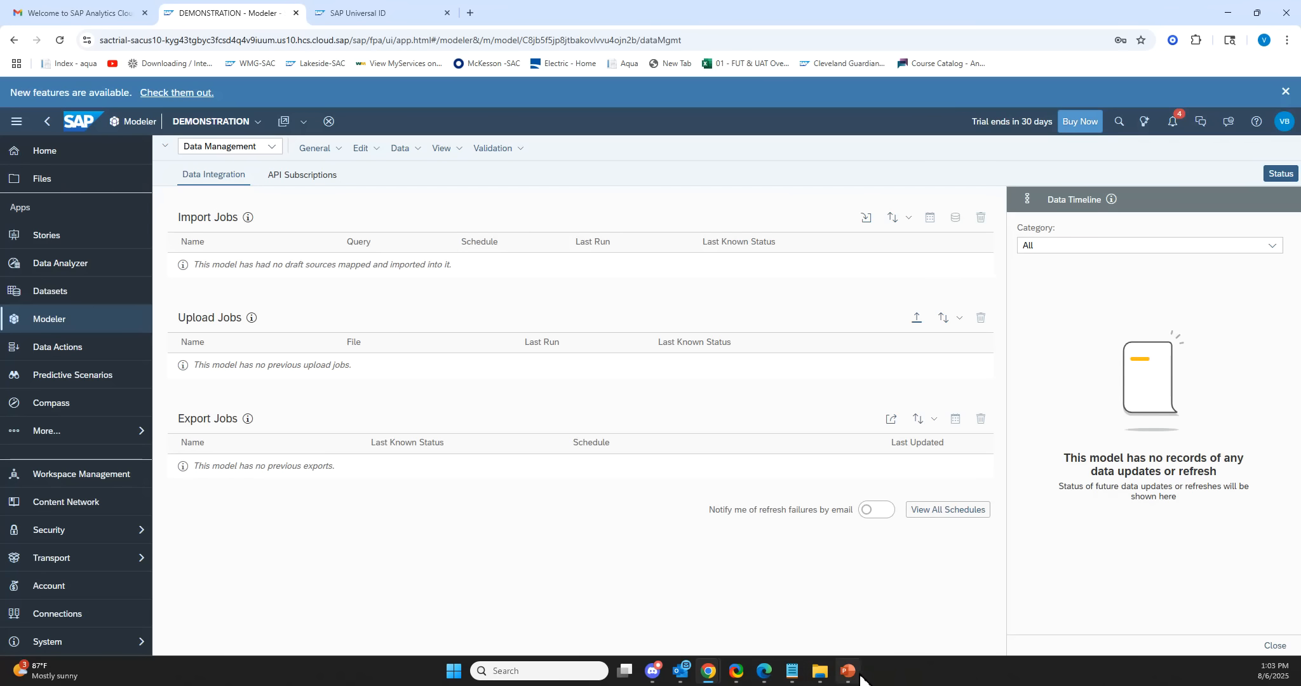
Review the agenda slide in the Intro to SAC presentation, then return to the browser.
mouse_move(851, 673)
left_click(843, 609)
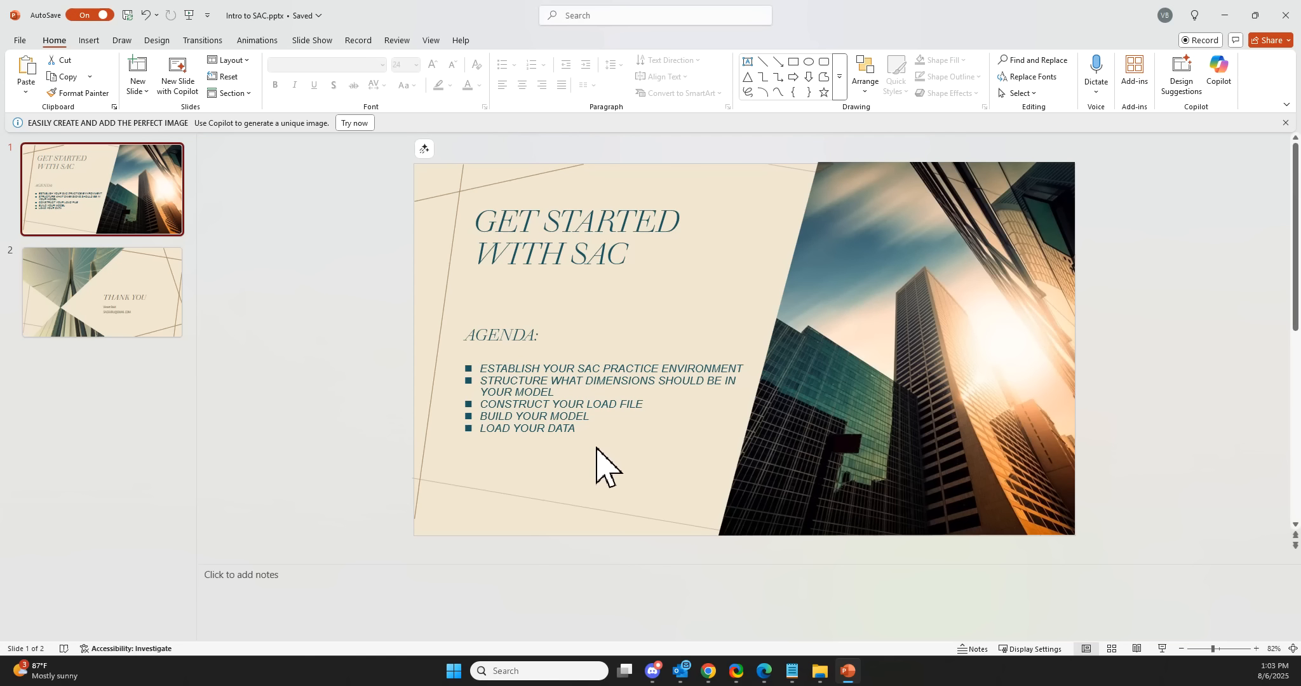
key("alt+Tab")
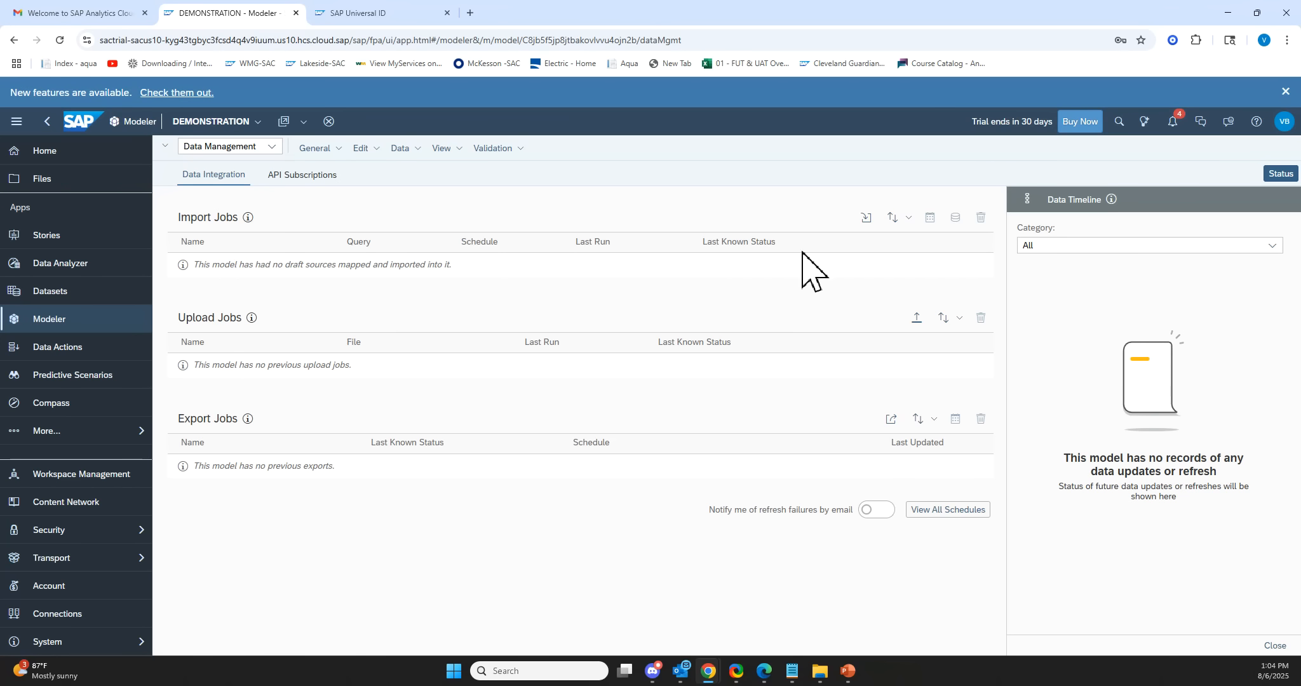
Create an import job from the local file demo_test.xlsx using Sheet2 with the first row as column headers.
left_click(867, 219)
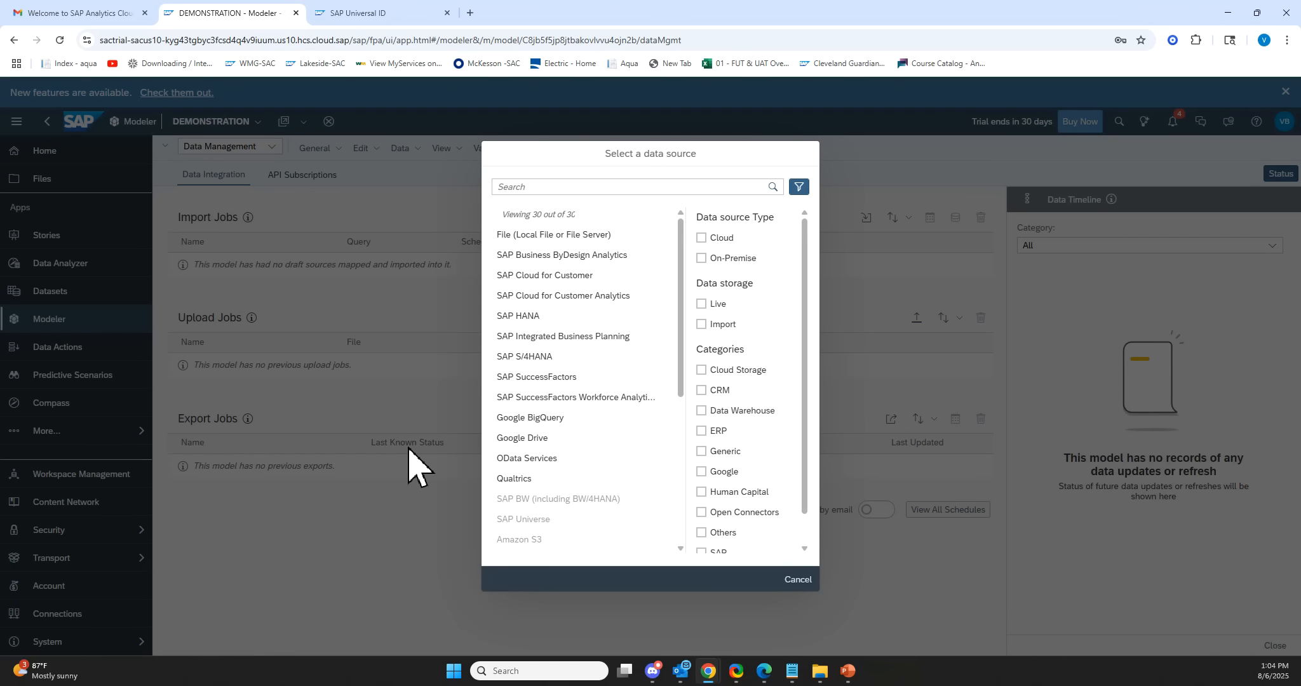
left_click(540, 235)
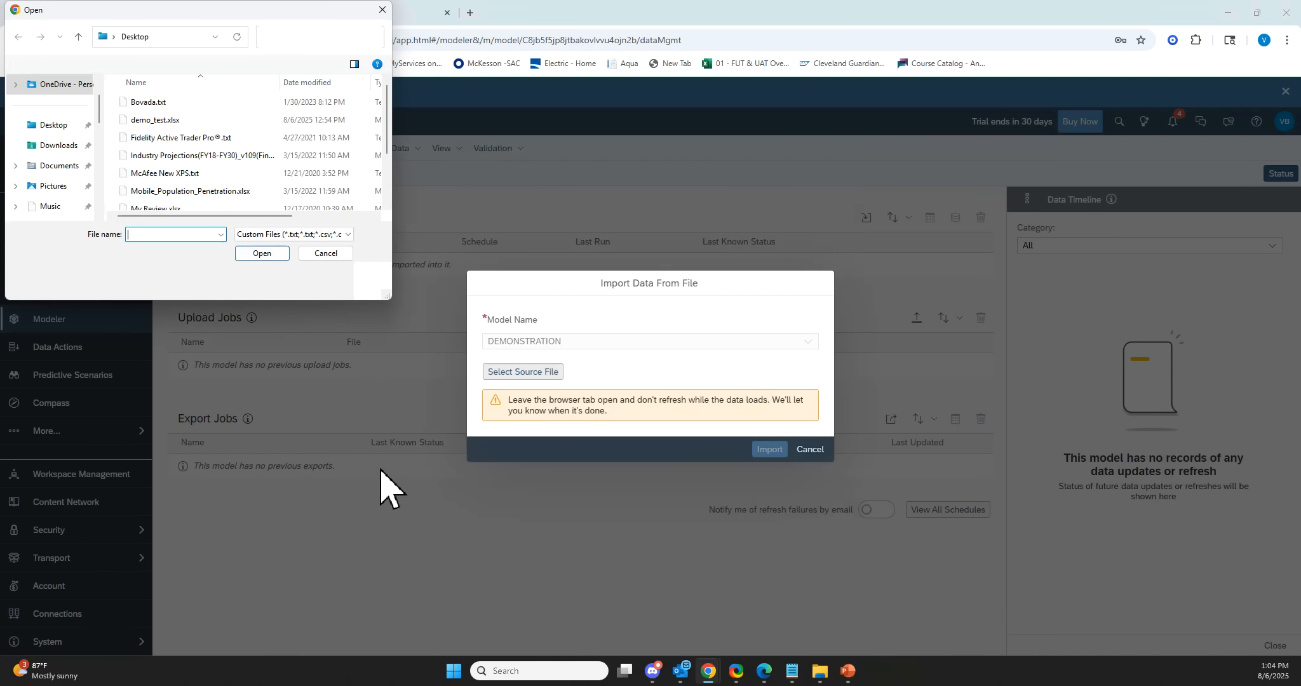
left_click(156, 120)
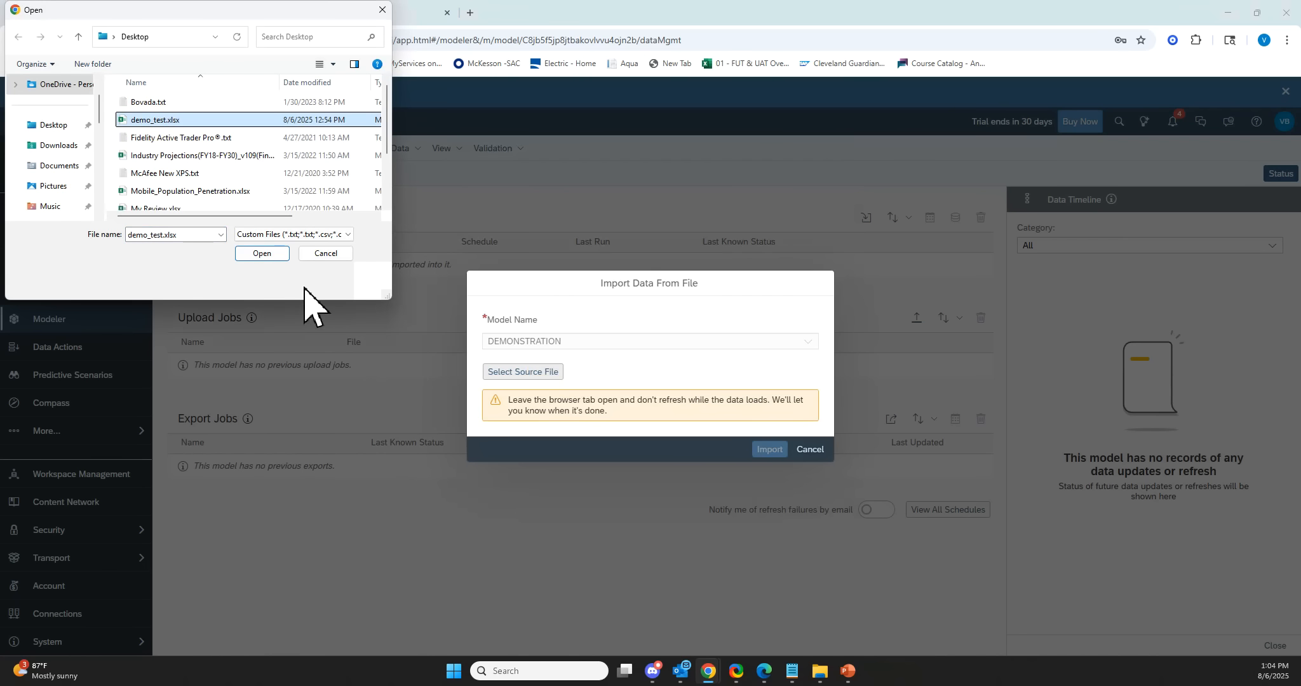
left_click(262, 253)
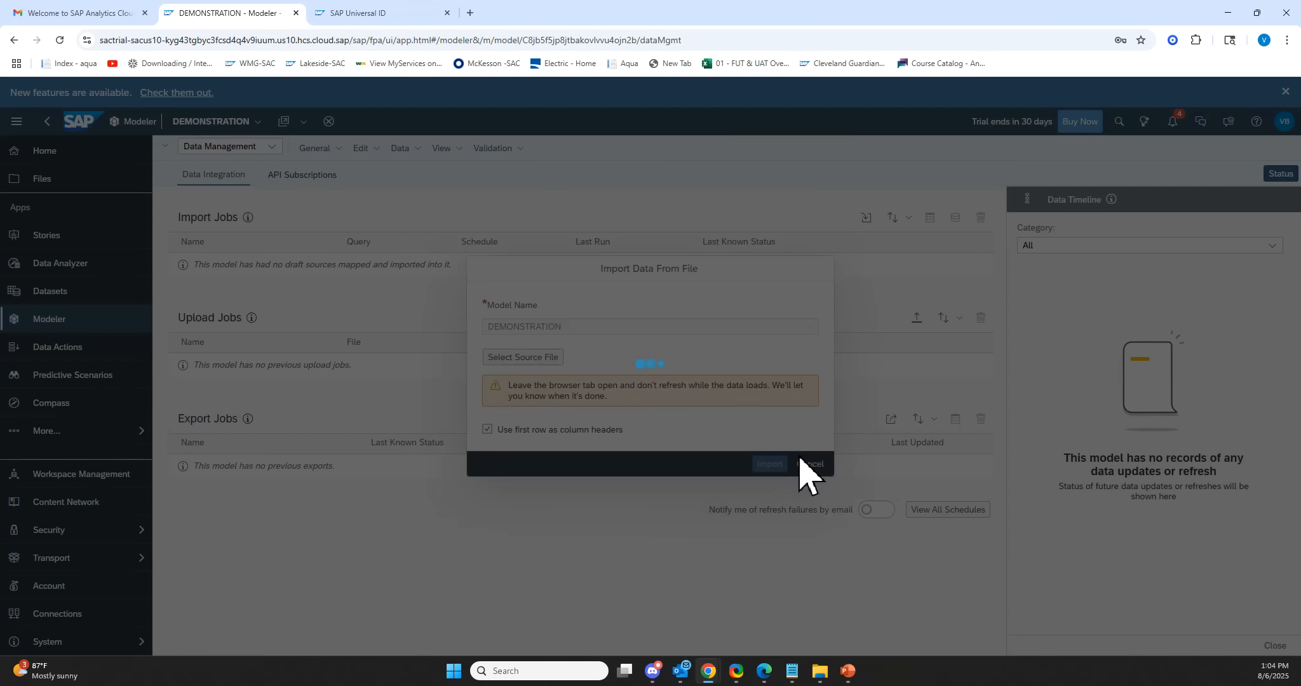
left_click(807, 379)
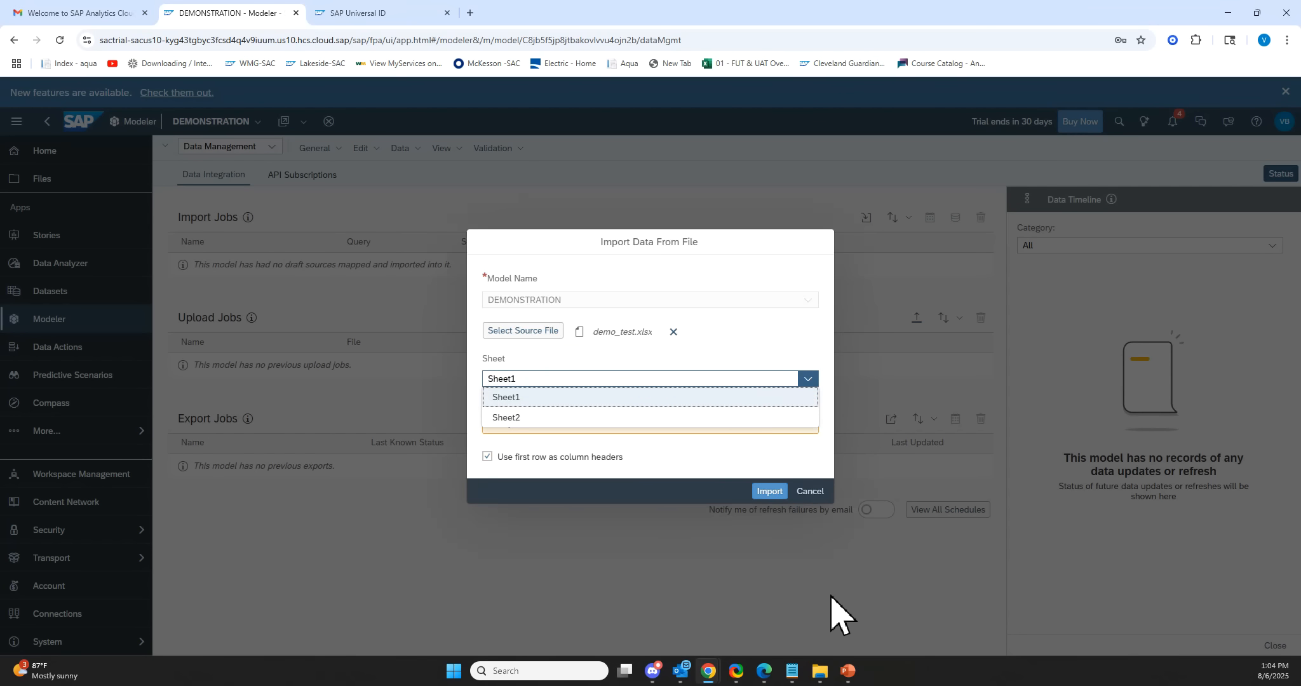
left_click(607, 421)
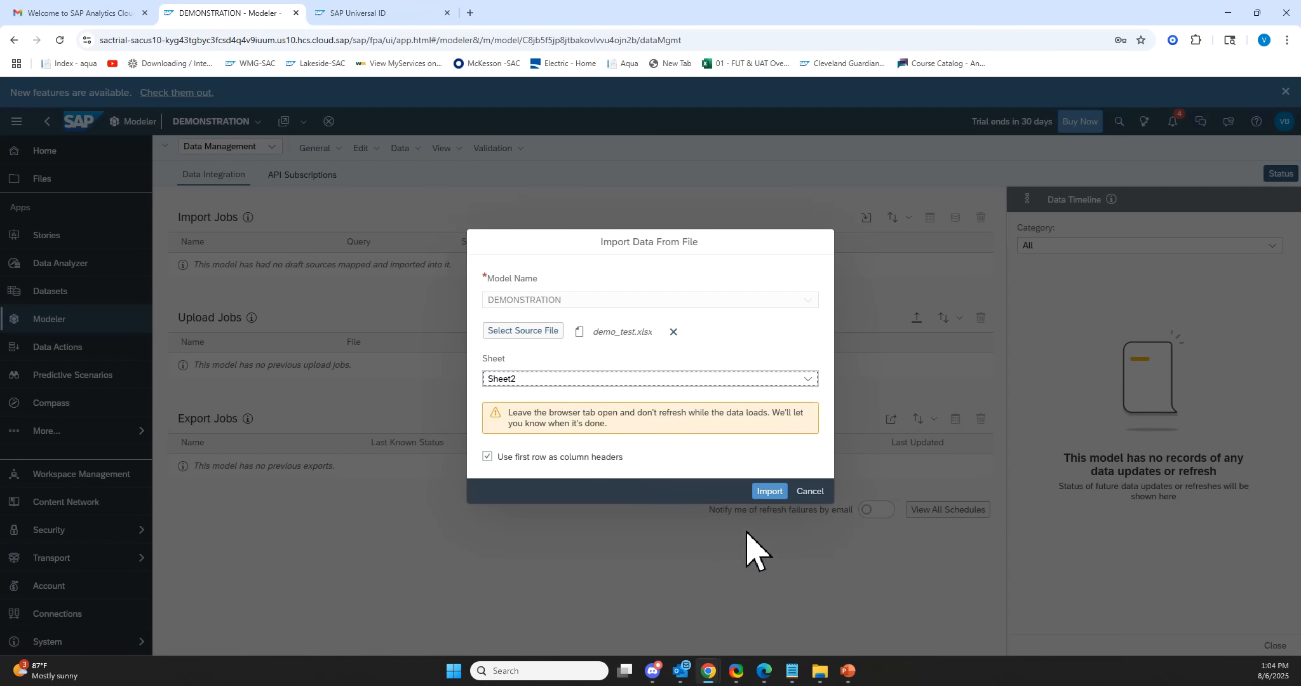
left_click(769, 491)
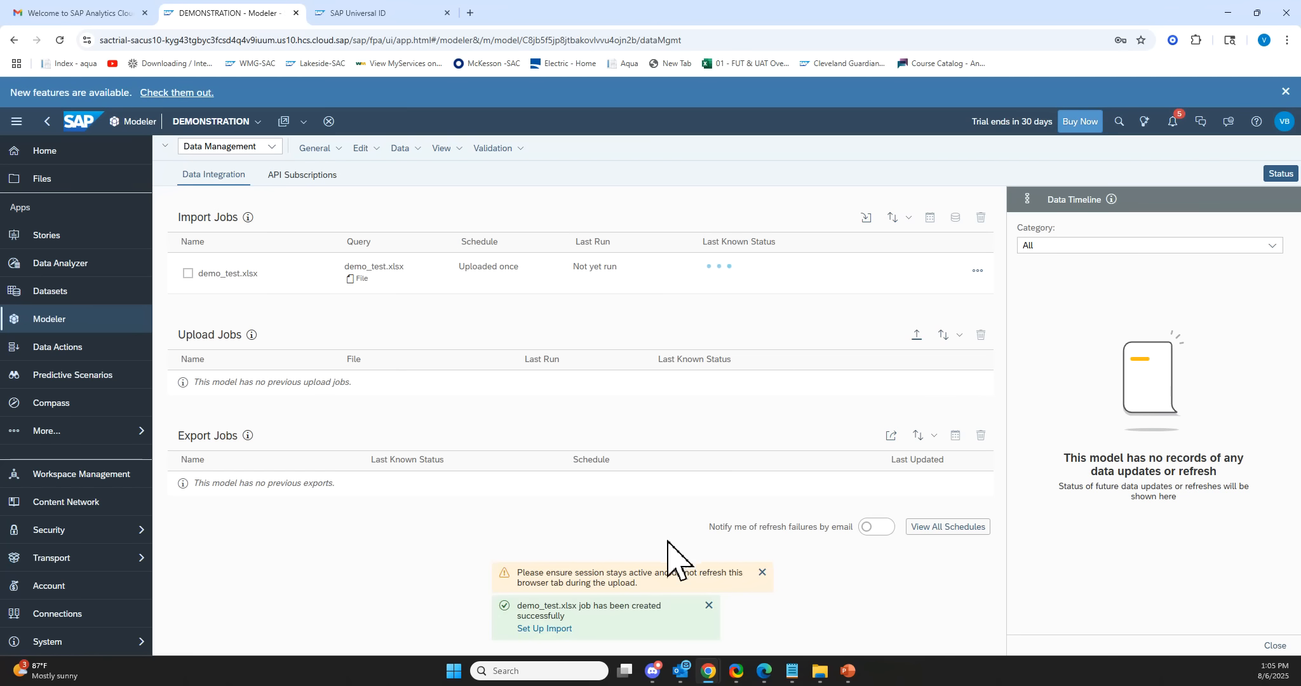
Open the import setup and rename the first source column to Account.
left_click(559, 629)
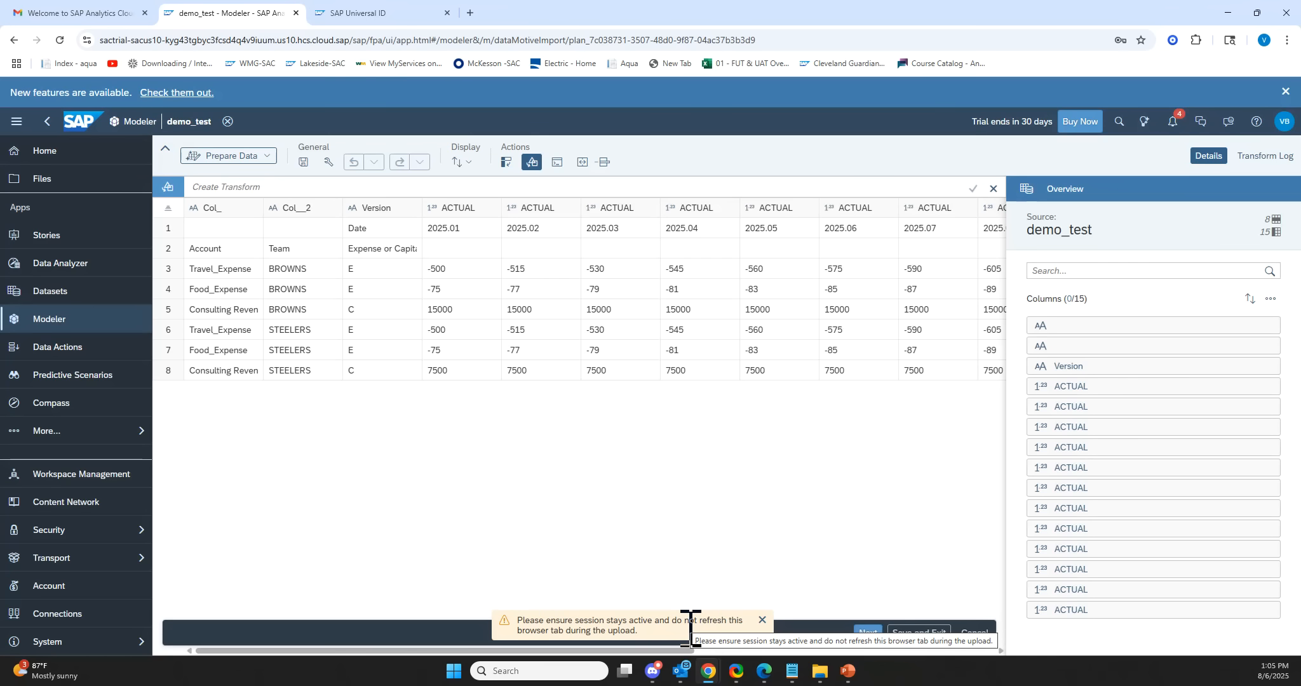
left_click(612, 497)
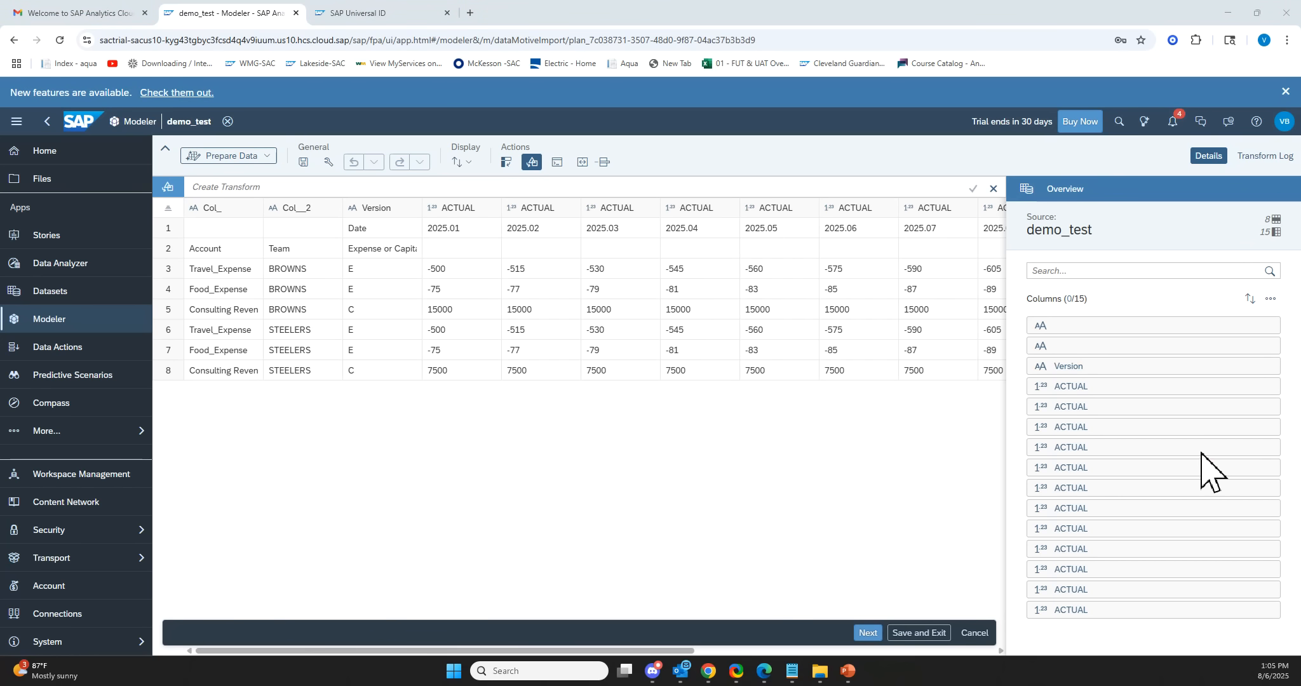
left_click(223, 210)
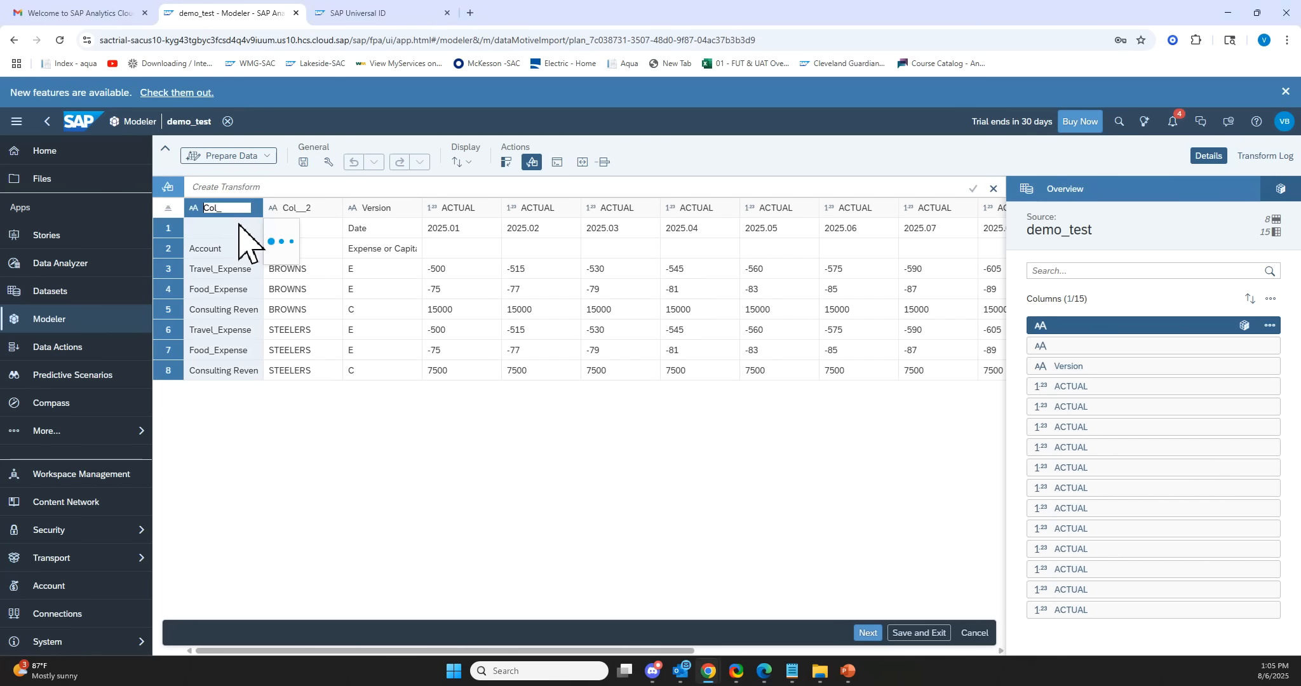
left_click(424, 251)
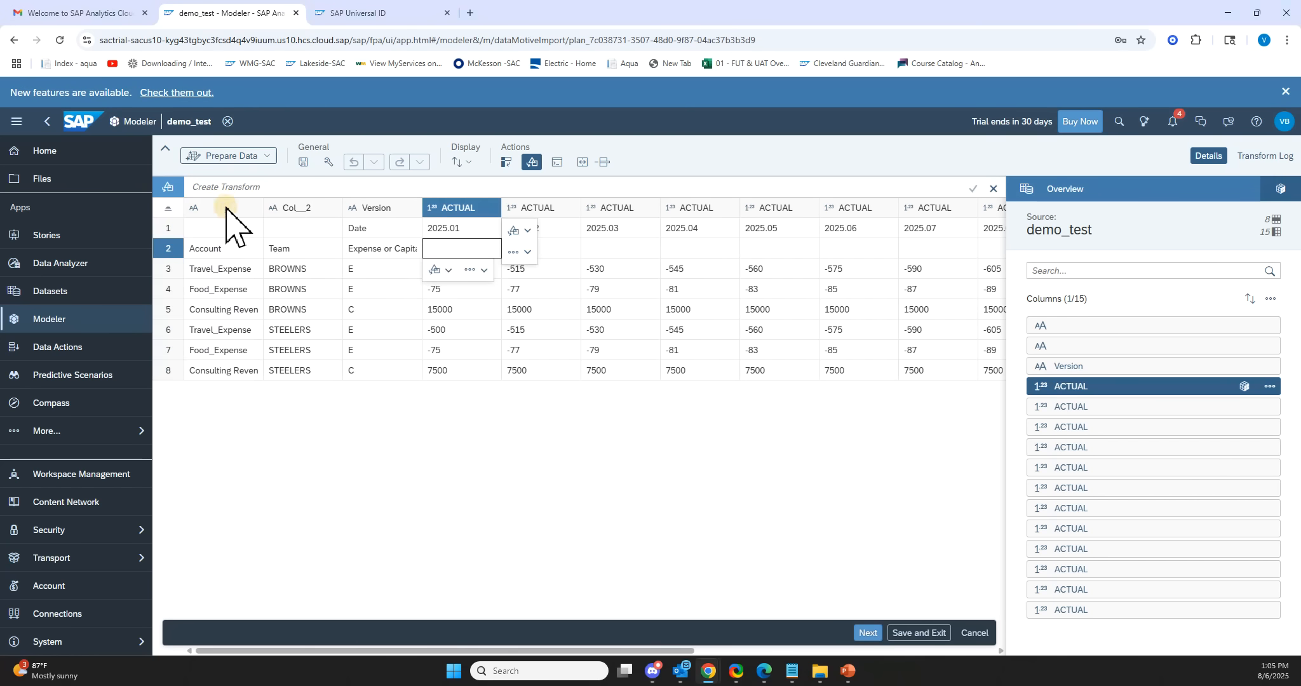
left_click(198, 209)
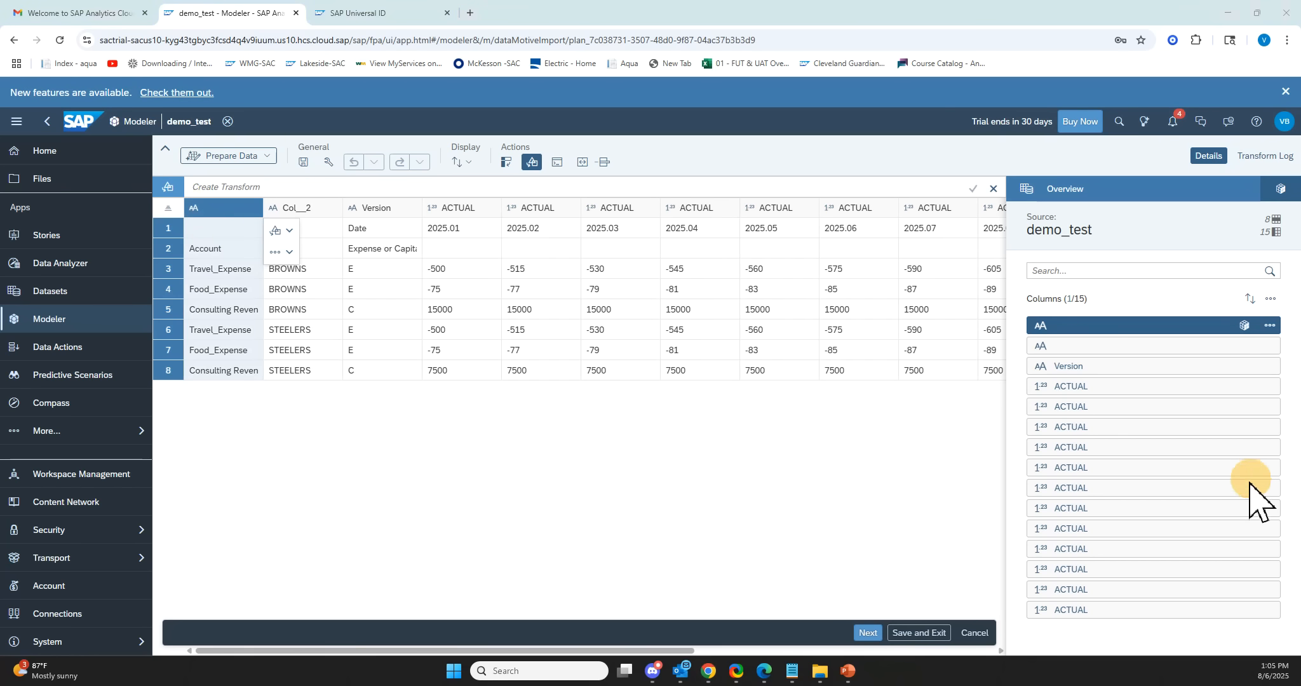
left_click(1269, 325)
left_click(1266, 363)
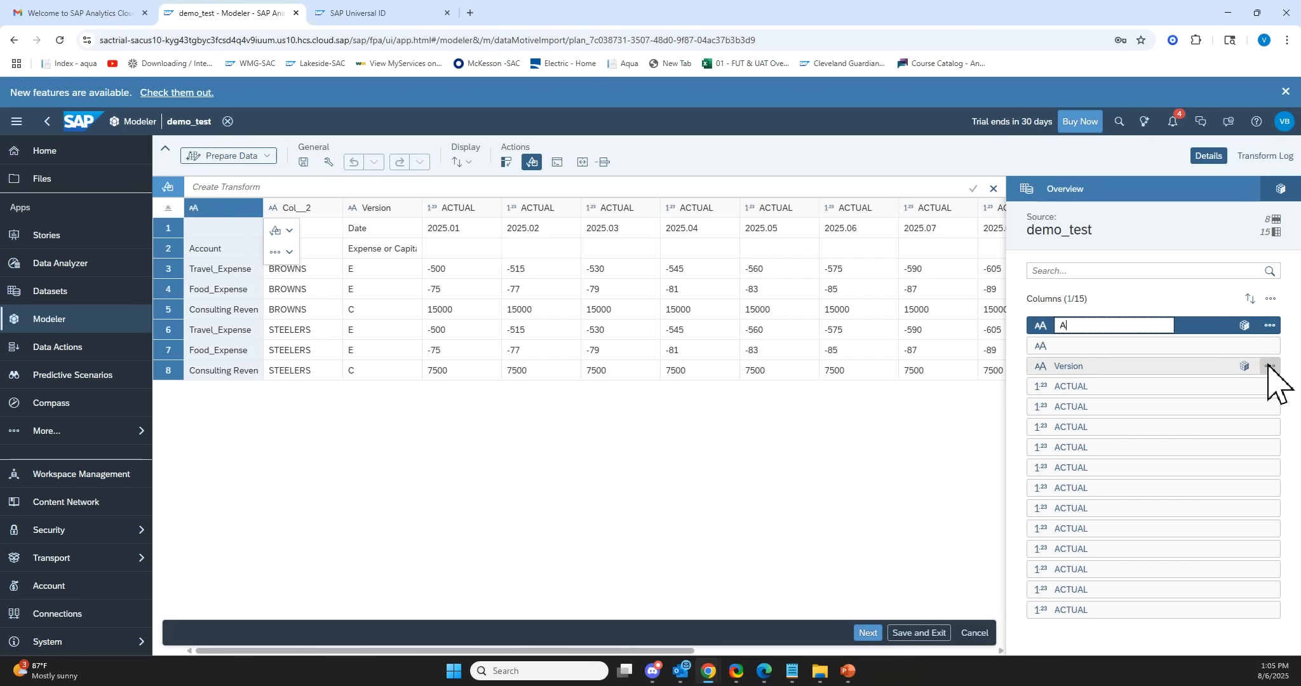
type("Account")
Rename the second source column to Team.
left_click(298, 208)
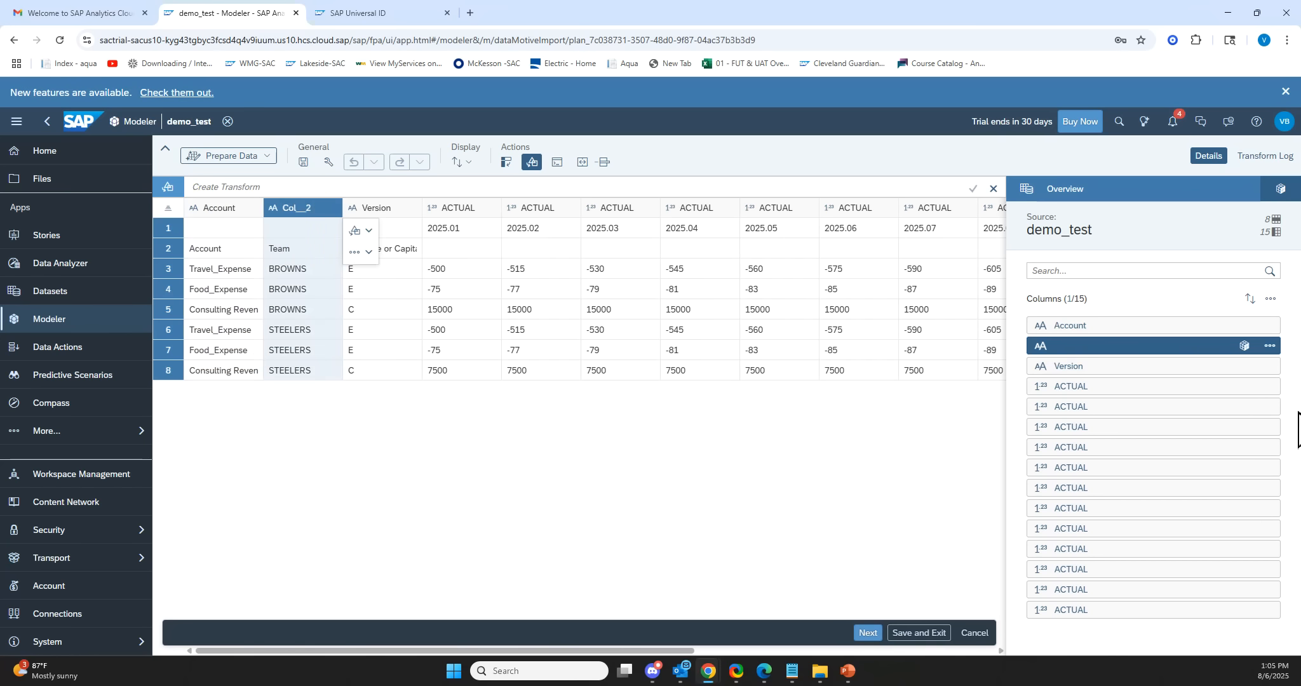
left_click(1269, 345)
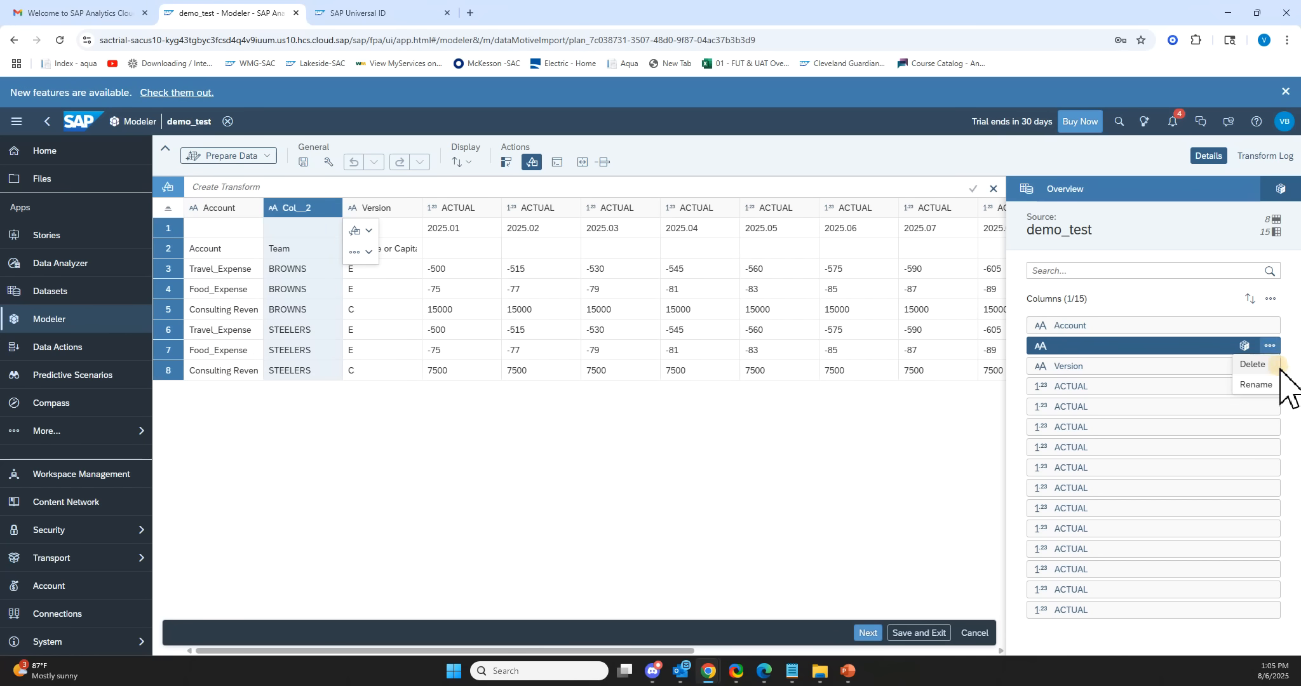
left_click(1266, 385)
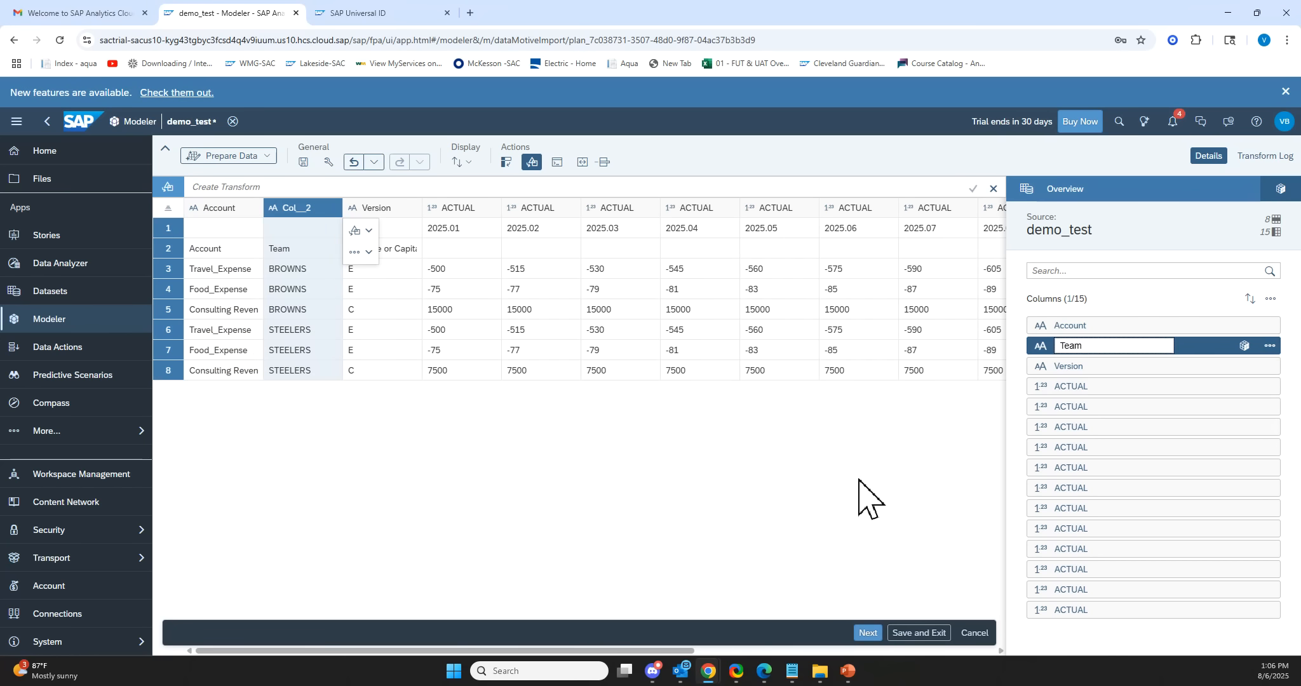
left_click(837, 492)
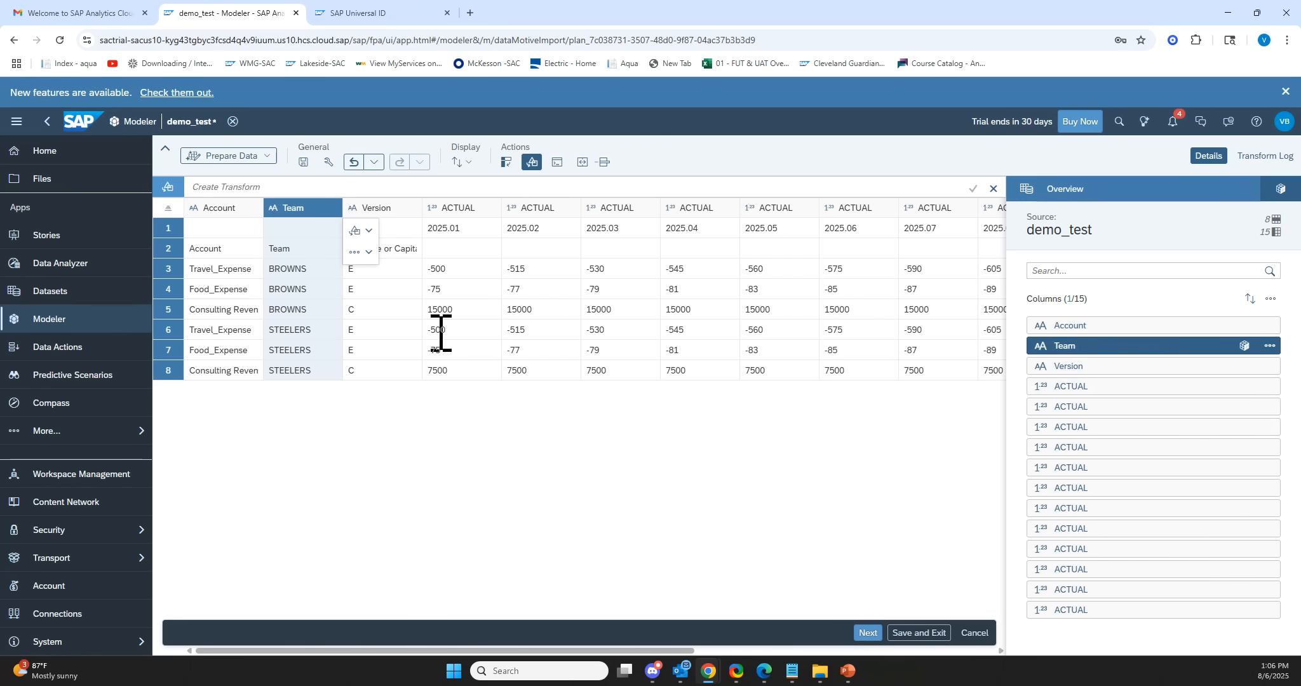
Open the Version column's header name for editing.
left_click(381, 287)
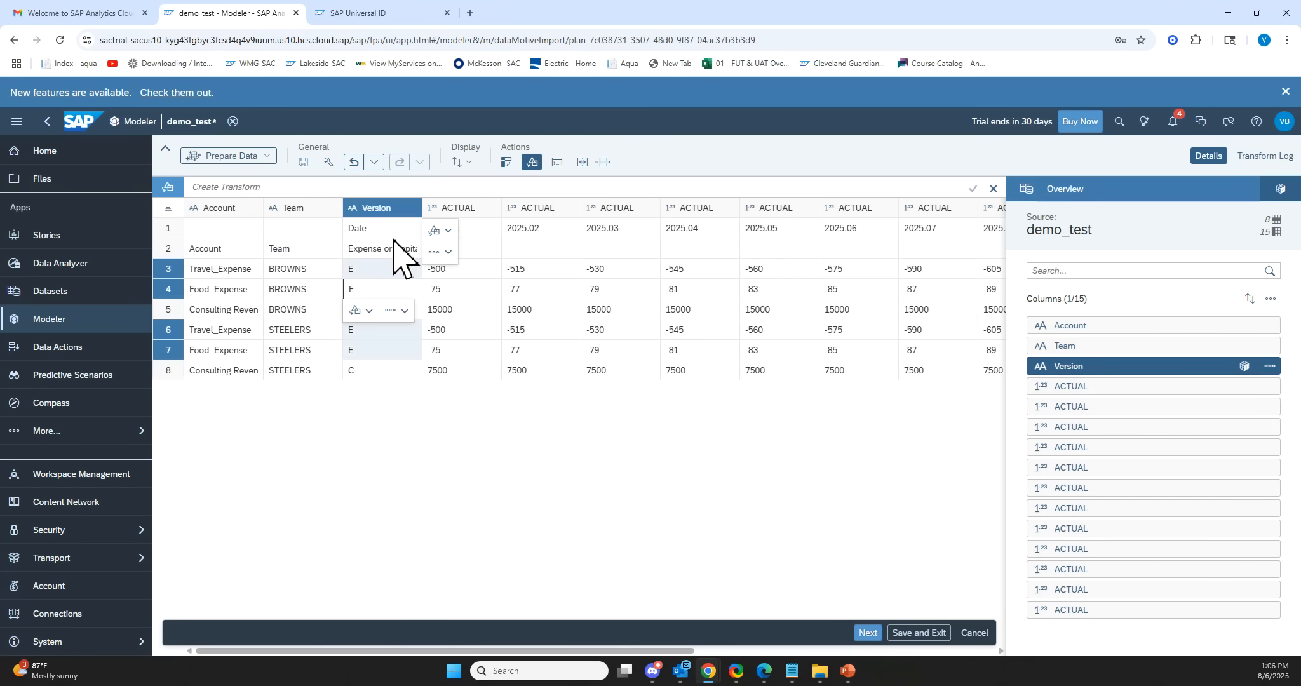
double_click(388, 210)
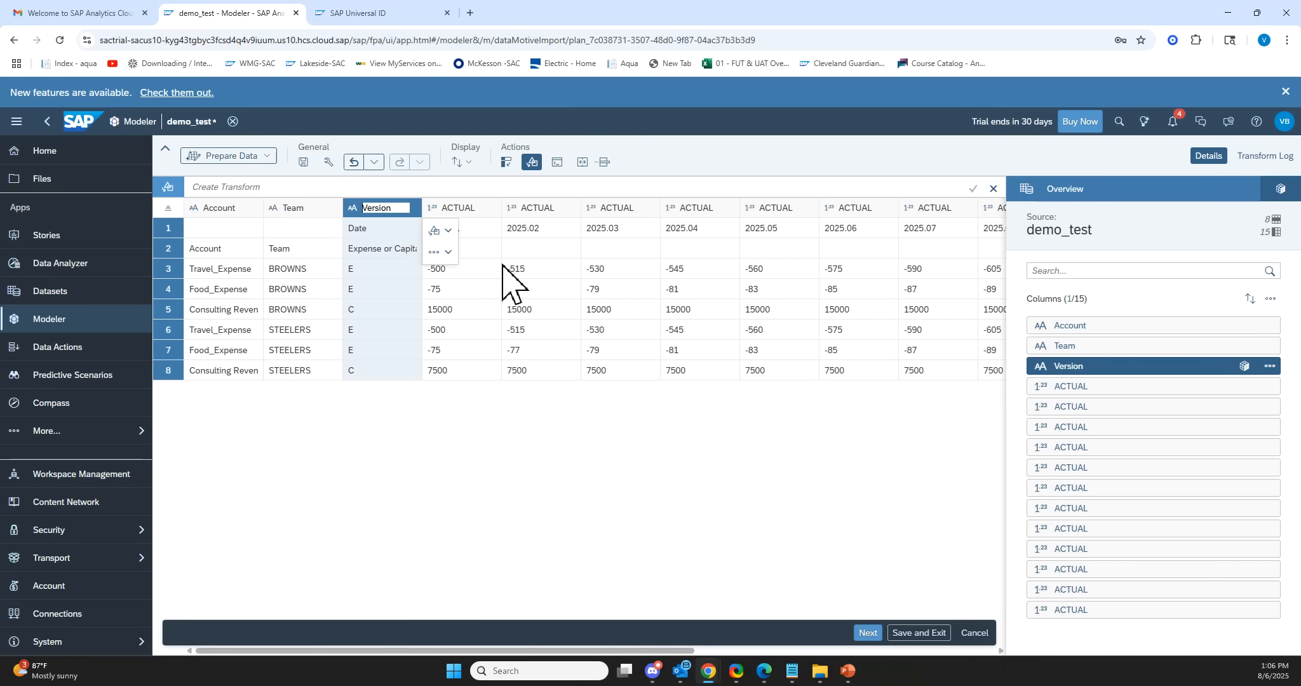